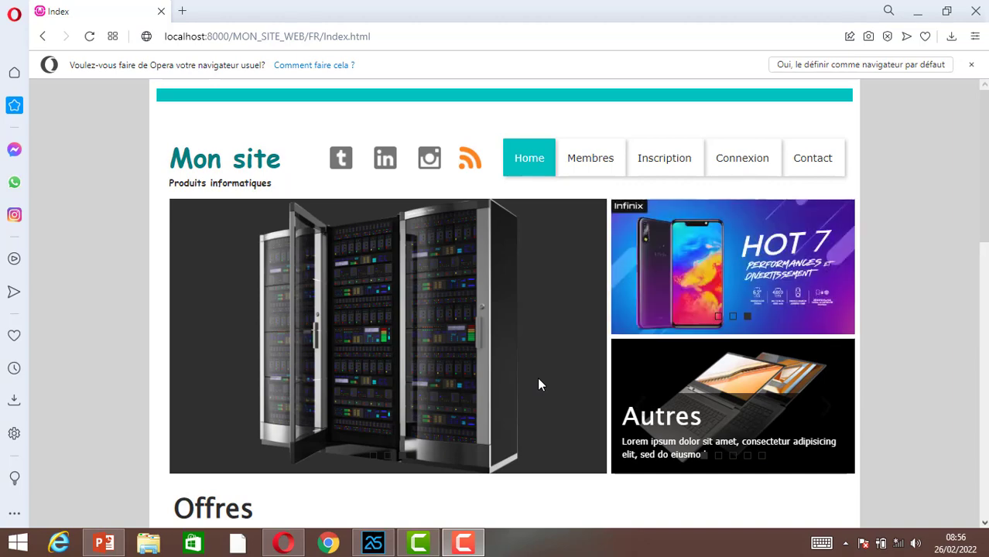
Examine the Index page's header, image sliders, Offres cards and the empty area beneath them in the browser
{"action": "scroll", "coordinate": [503, 302], "scroll_direction": "down", "scroll_amount": 5}
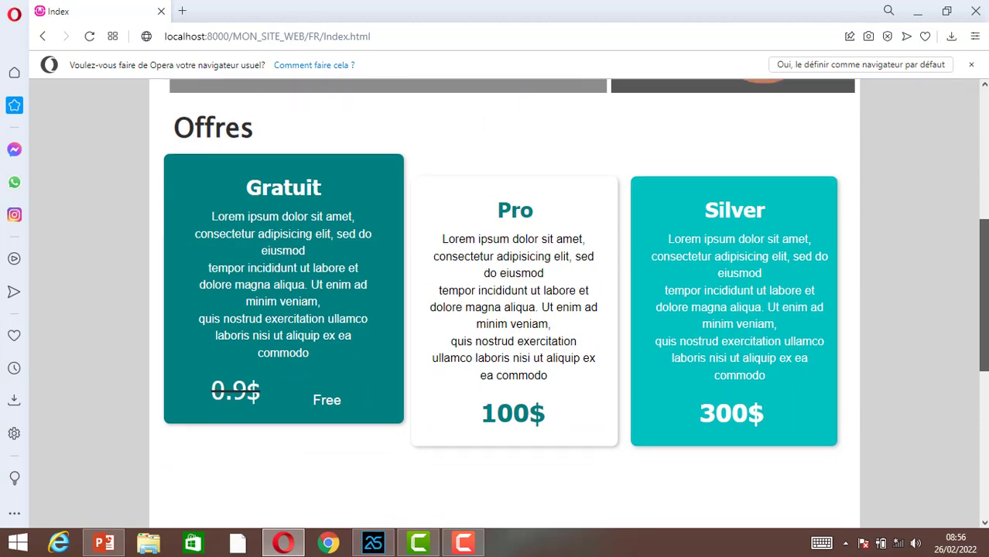
{"action": "scroll", "coordinate": [504, 302], "scroll_direction": "down", "scroll_amount": 4}
{"action": "left_click_drag", "start_coordinate": [983, 379], "coordinate": [984, 147]}
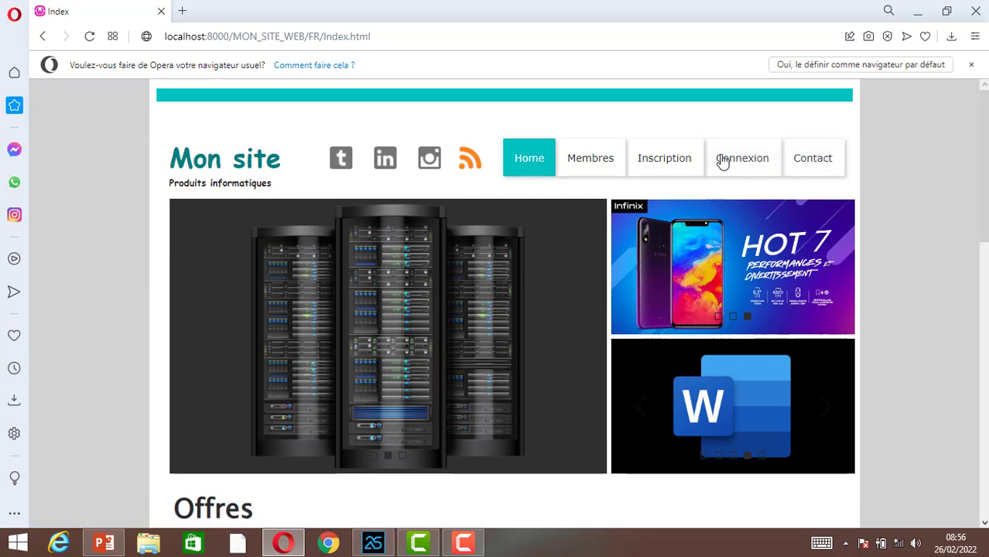
{"action": "scroll", "coordinate": [284, 226], "scroll_direction": "down", "scroll_amount": 10}
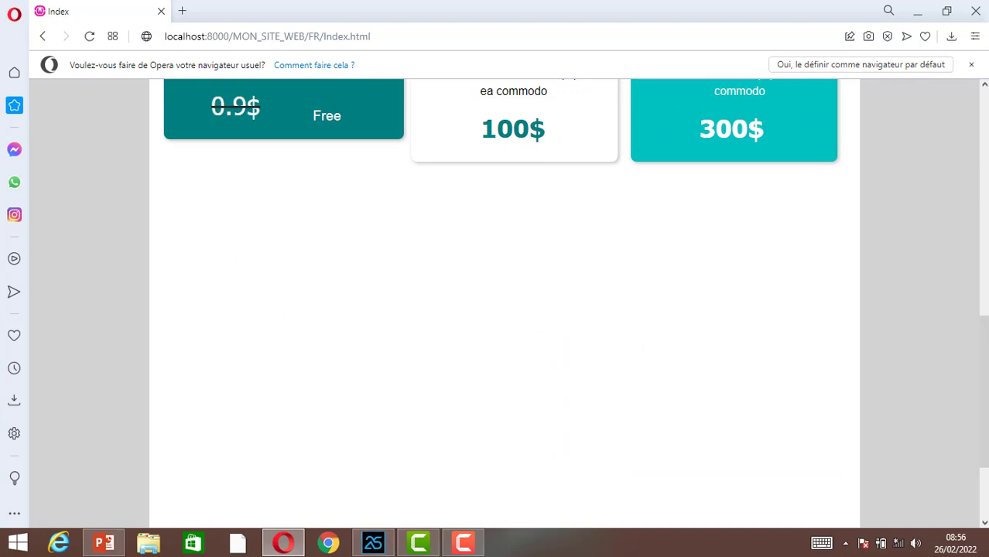
{"action": "left_click_drag", "start_coordinate": [986, 418], "coordinate": [986, 484]}
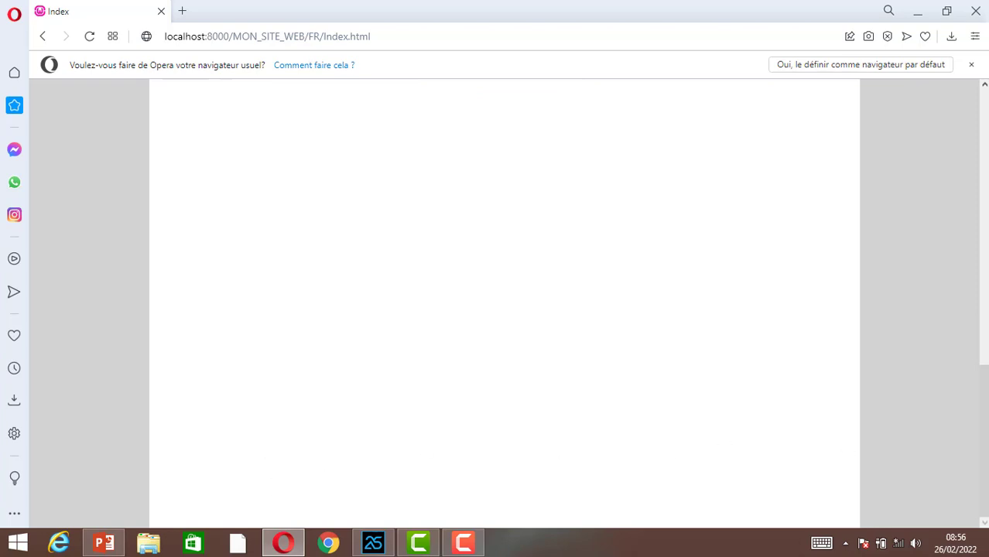
{"action": "left_click", "coordinate": [980, 192]}
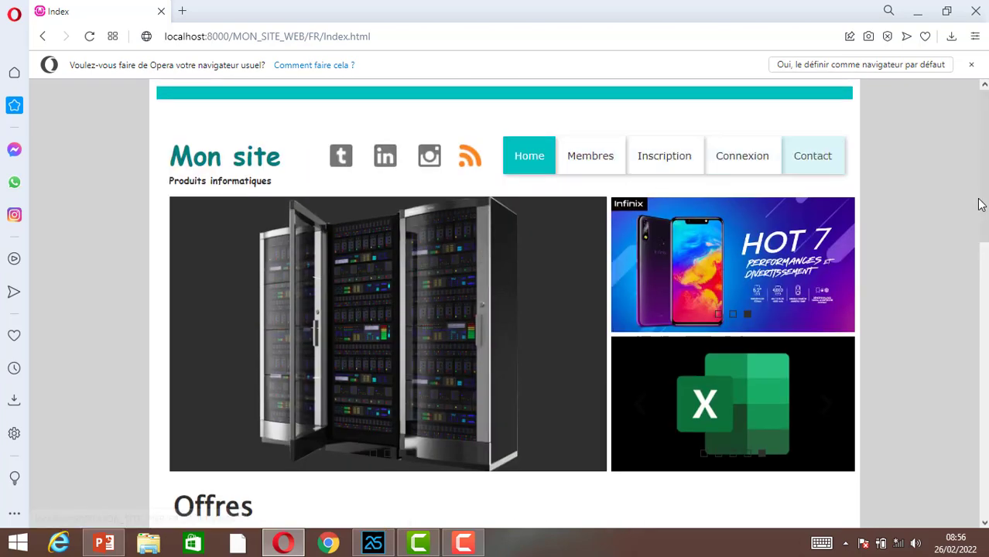
{"action": "left_click_drag", "start_coordinate": [983, 204], "coordinate": [983, 357]}
Switch to WEBDEV 25 and add a cell of about 618 × 218 in the empty area below the offer cards
{"action": "left_click", "coordinate": [383, 544]}
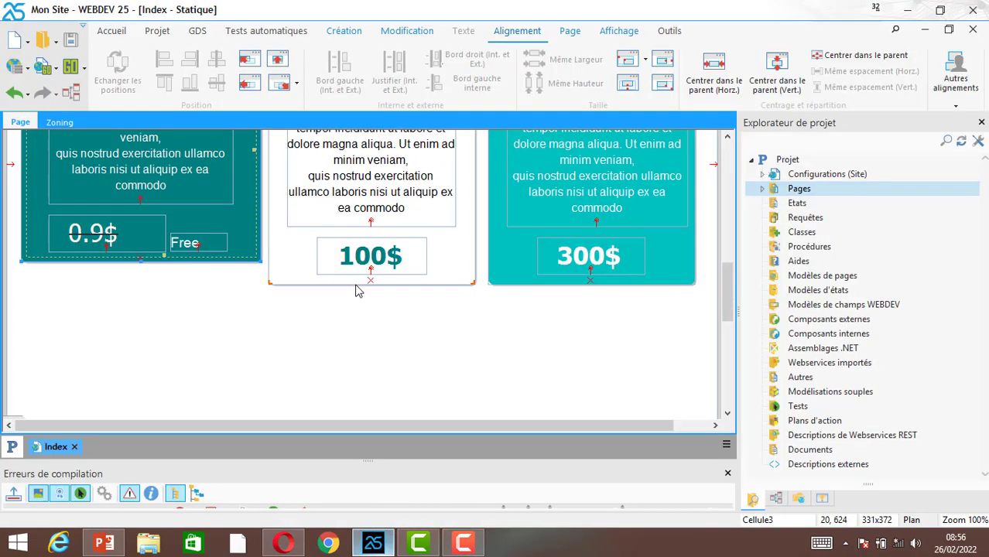
{"action": "left_click_drag", "start_coordinate": [728, 290], "coordinate": [727, 314]}
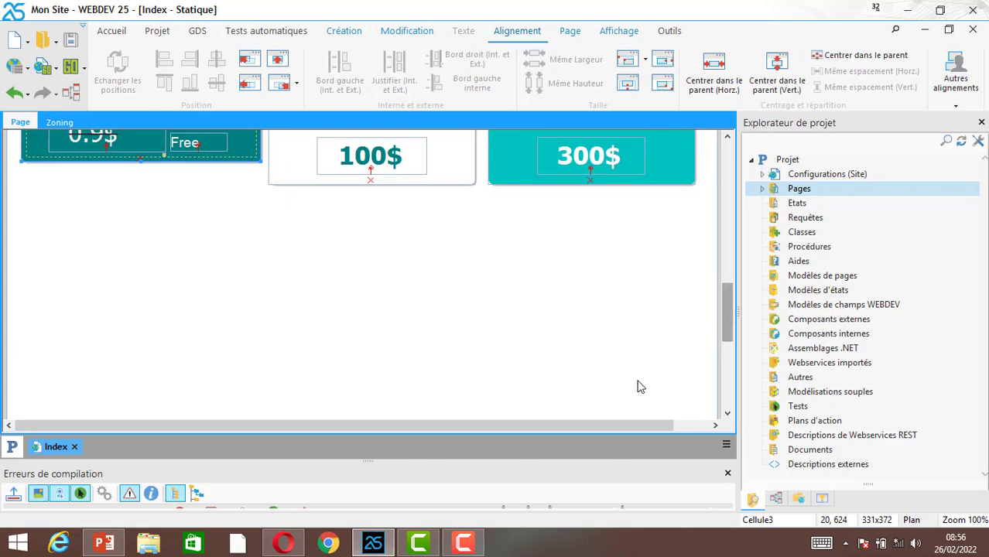
{"action": "left_click_drag", "start_coordinate": [596, 457], "coordinate": [598, 483]}
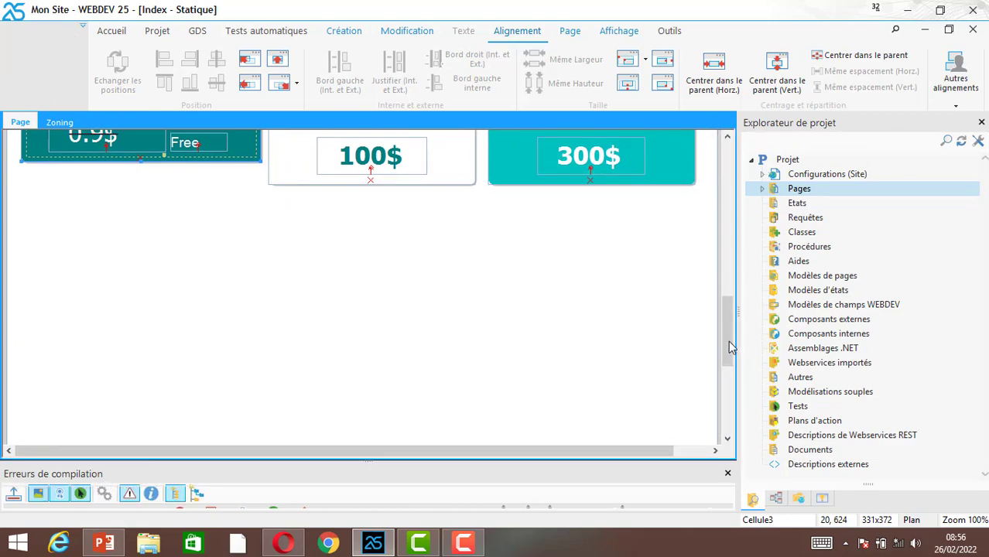
{"action": "mouse_move", "coordinate": [729, 344]}
{"action": "left_mouse_down"}
{"action": "mouse_move", "coordinate": [724, 309]}
{"action": "mouse_move", "coordinate": [728, 326]}
{"action": "left_mouse_up"}
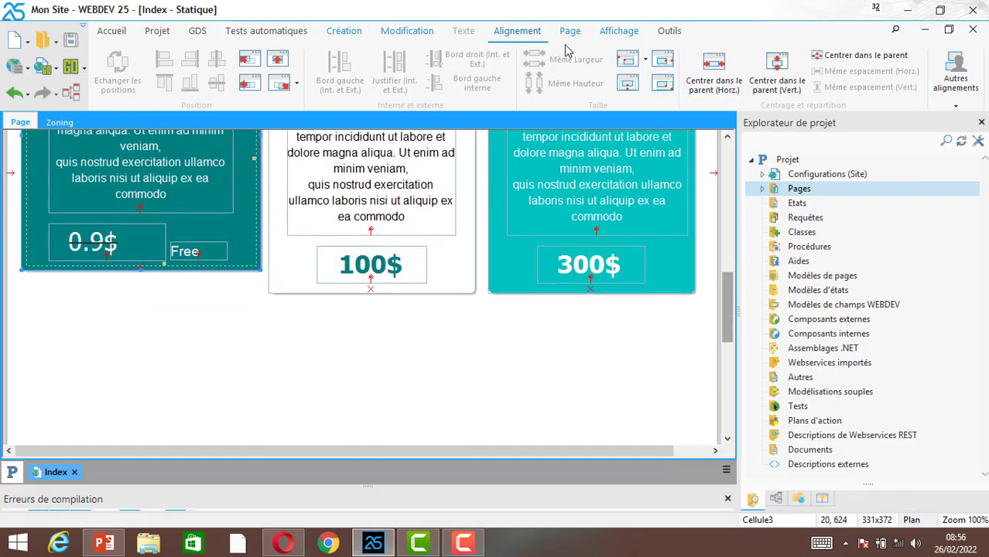
{"action": "left_click", "coordinate": [348, 33]}
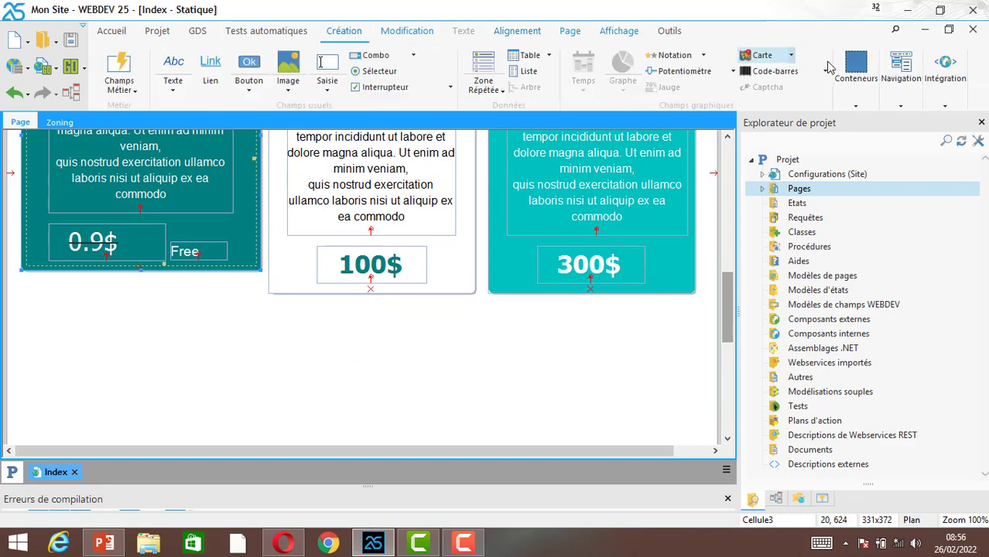
{"action": "left_click", "coordinate": [858, 104]}
{"action": "left_click", "coordinate": [534, 121]}
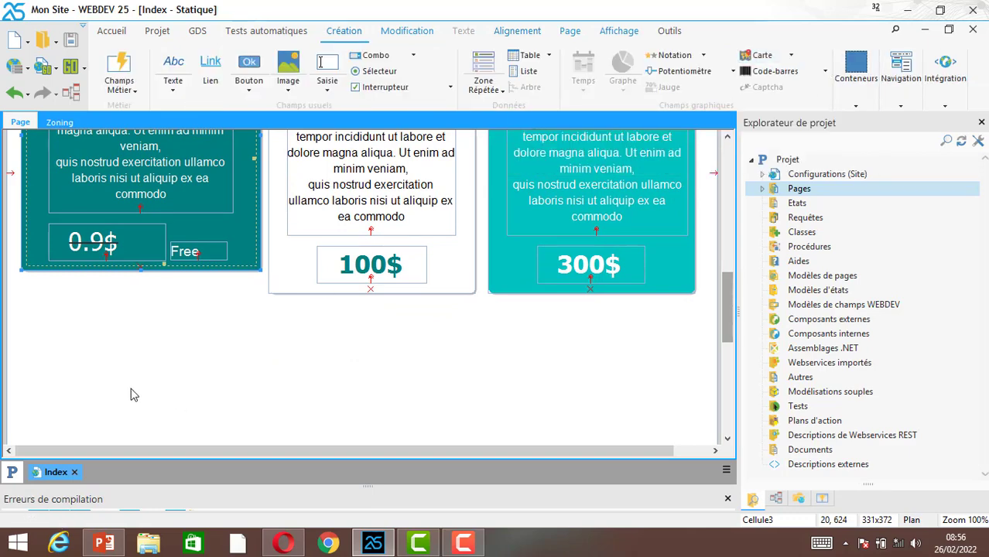
{"action": "left_click", "coordinate": [77, 394]}
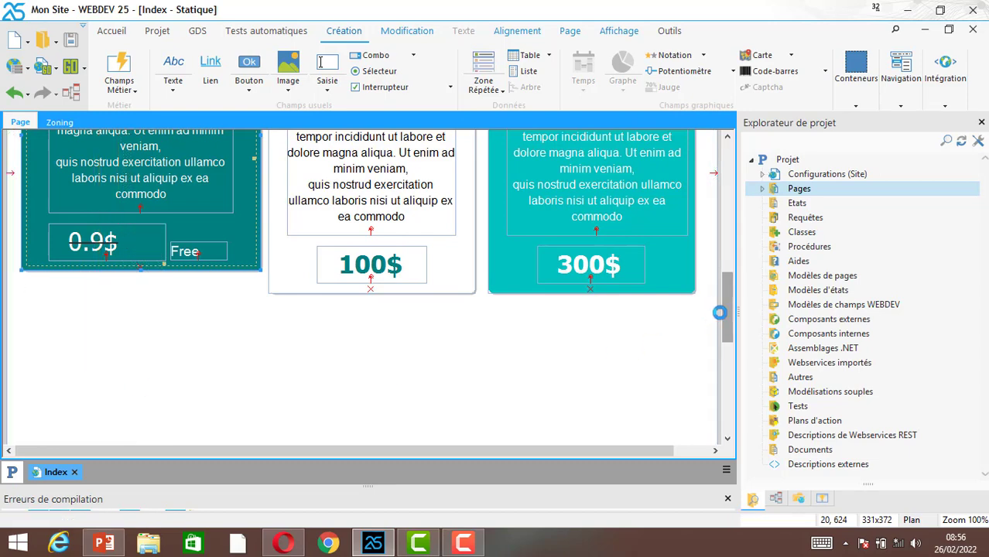
{"action": "left_click_drag", "start_coordinate": [731, 302], "coordinate": [734, 326]}
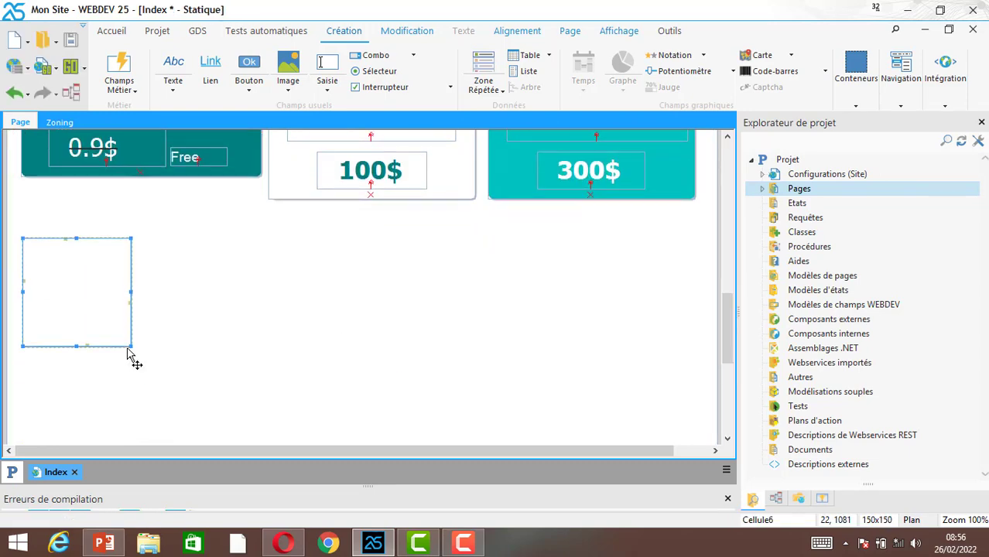
{"action": "left_click_drag", "start_coordinate": [131, 346], "coordinate": [472, 396]}
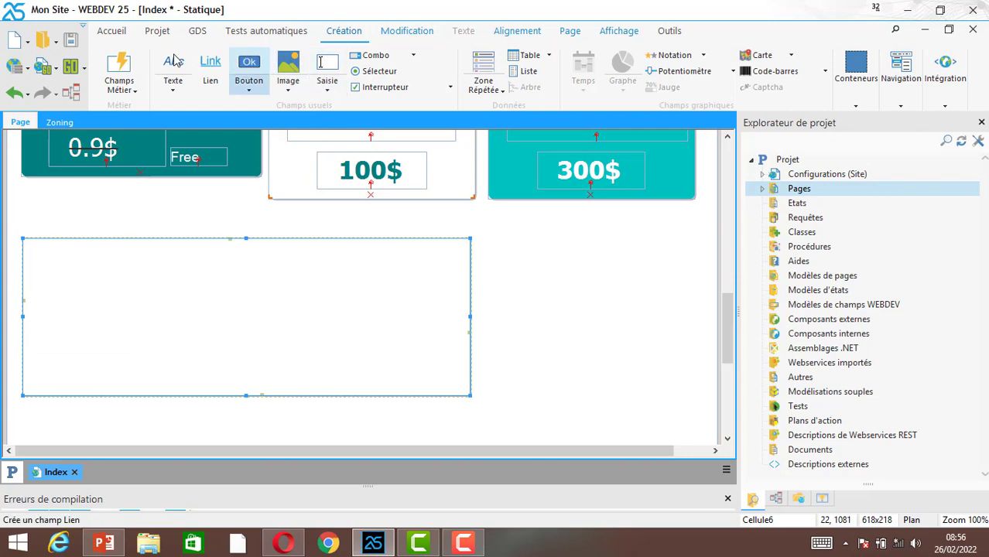
Place a full-height image field at the left end of the new cell and widen the cell to about 695 × 218
{"action": "left_click", "coordinate": [288, 68]}
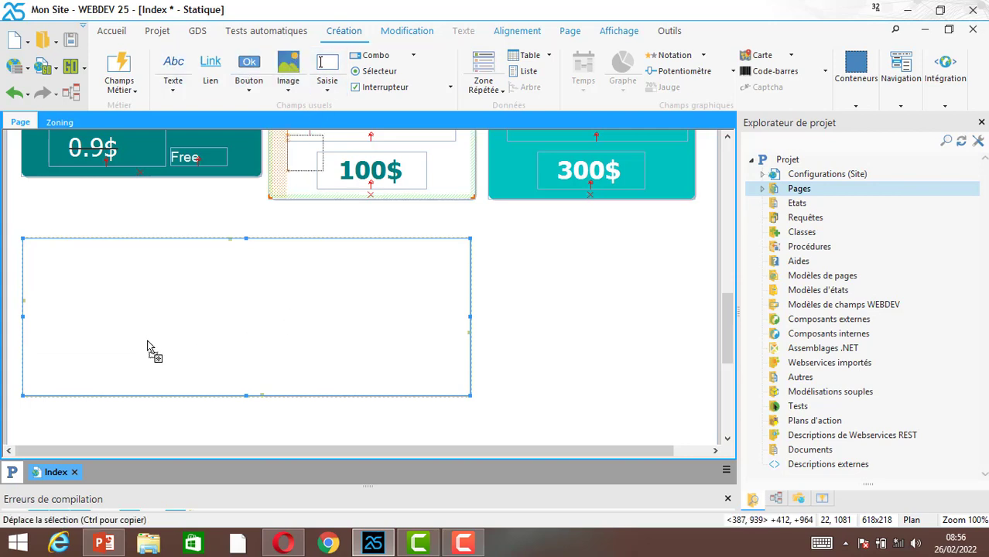
{"action": "left_click", "coordinate": [44, 263]}
{"action": "left_click_drag", "start_coordinate": [62, 273], "coordinate": [172, 397]}
{"action": "left_click", "coordinate": [473, 329]}
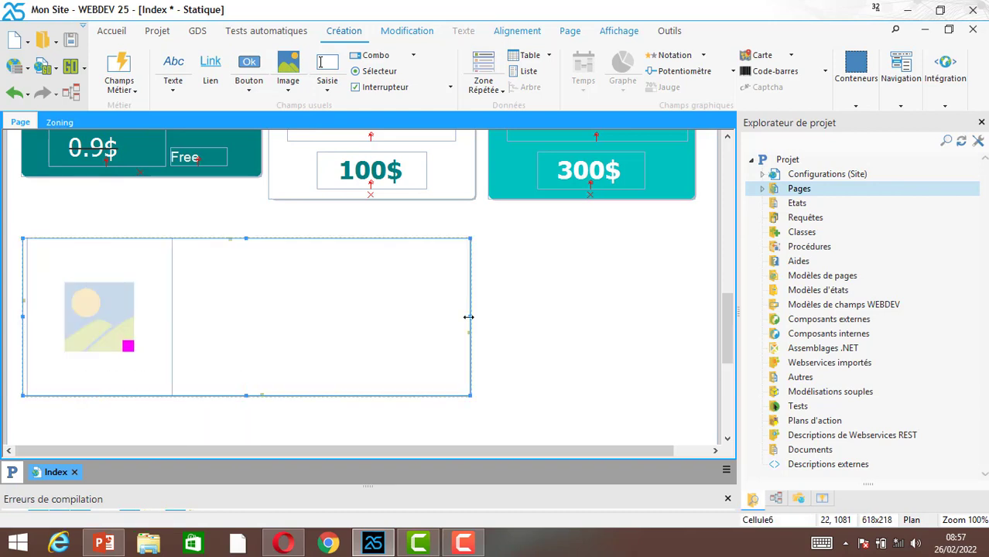
{"action": "left_click_drag", "start_coordinate": [470, 317], "coordinate": [527, 323]}
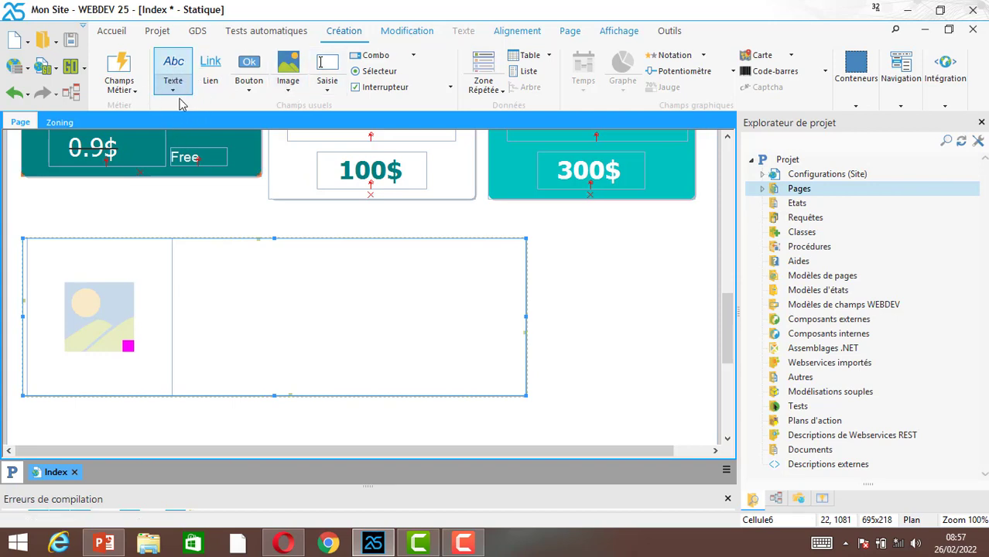
Add a rich text zone of about 477 × 206 in the cell, filling the space beside the image field
{"action": "left_click", "coordinate": [175, 91]}
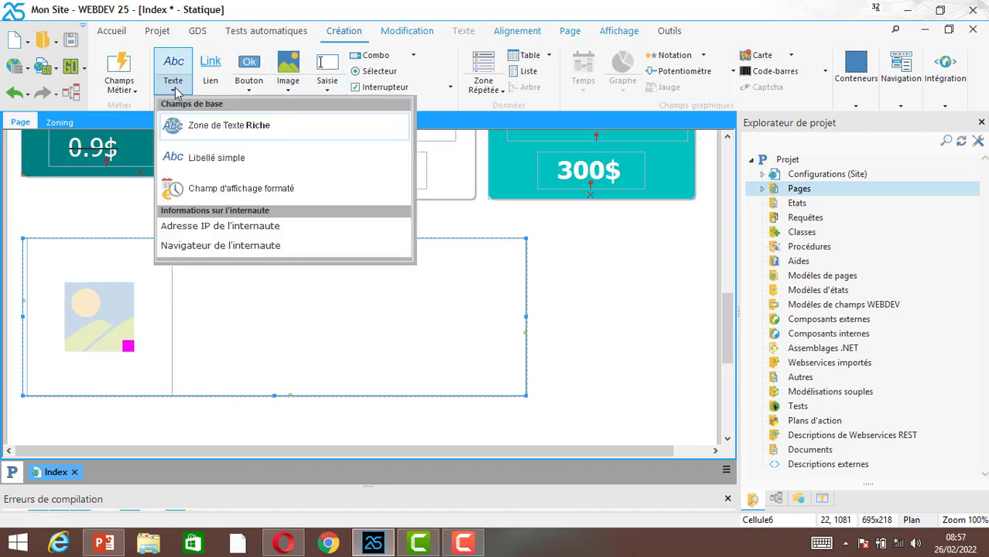
{"action": "left_click", "coordinate": [242, 133]}
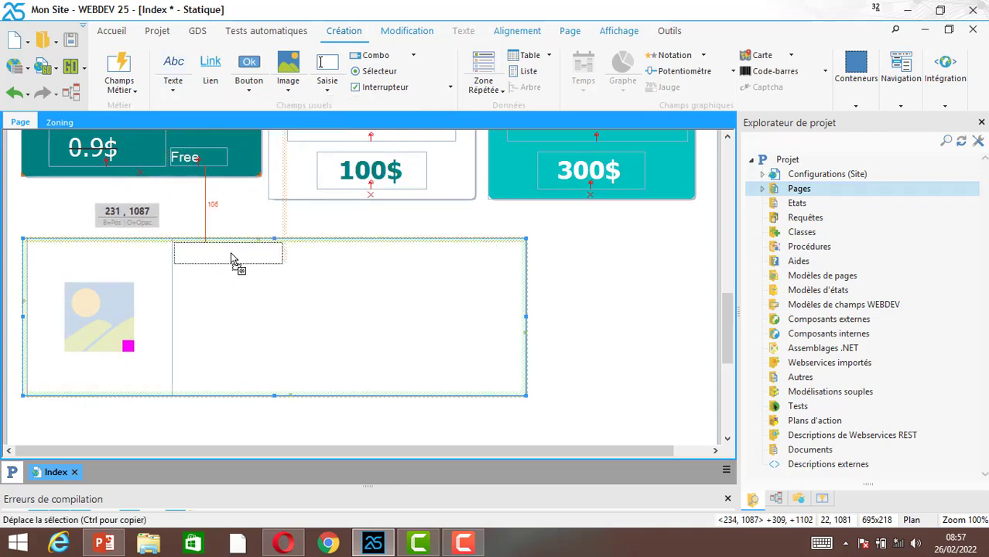
{"action": "left_click", "coordinate": [231, 257]}
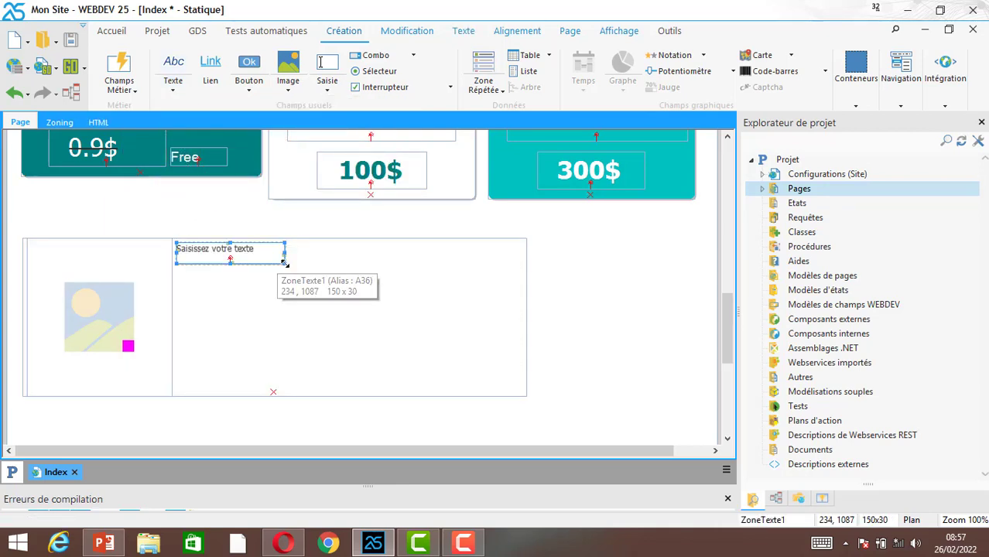
{"action": "left_click_drag", "start_coordinate": [284, 264], "coordinate": [521, 393]}
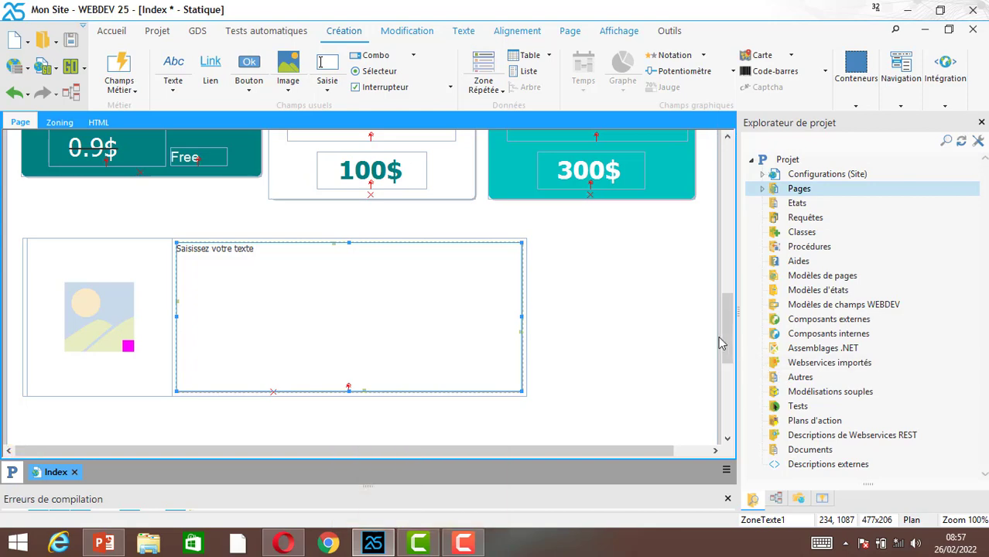
Copy the whole Lorem ipsum description from the Silver offer card
{"action": "left_click_drag", "start_coordinate": [725, 329], "coordinate": [742, 318]}
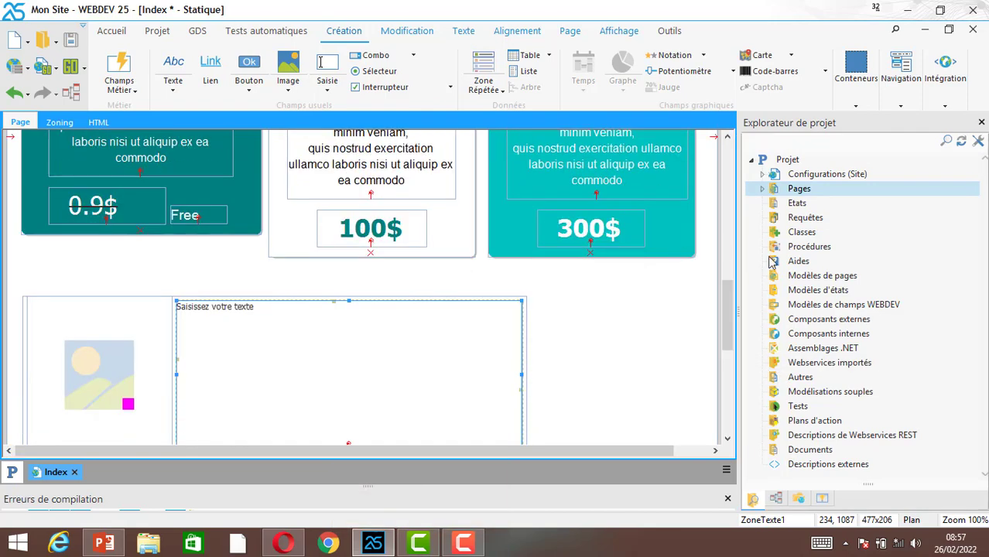
{"action": "scroll", "coordinate": [631, 205], "scroll_direction": "up", "scroll_amount": 3}
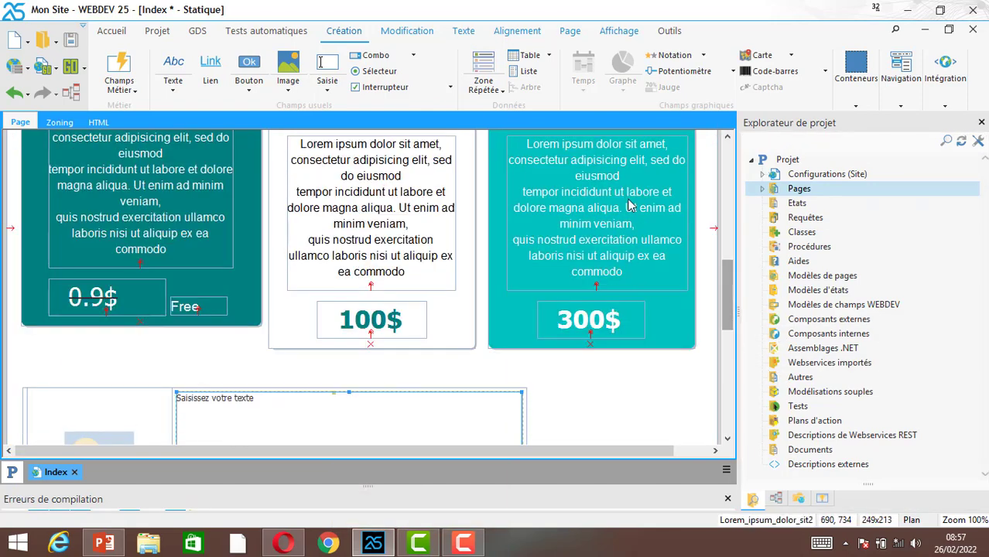
{"action": "left_click", "coordinate": [630, 205]}
{"action": "right_click", "coordinate": [662, 170]}
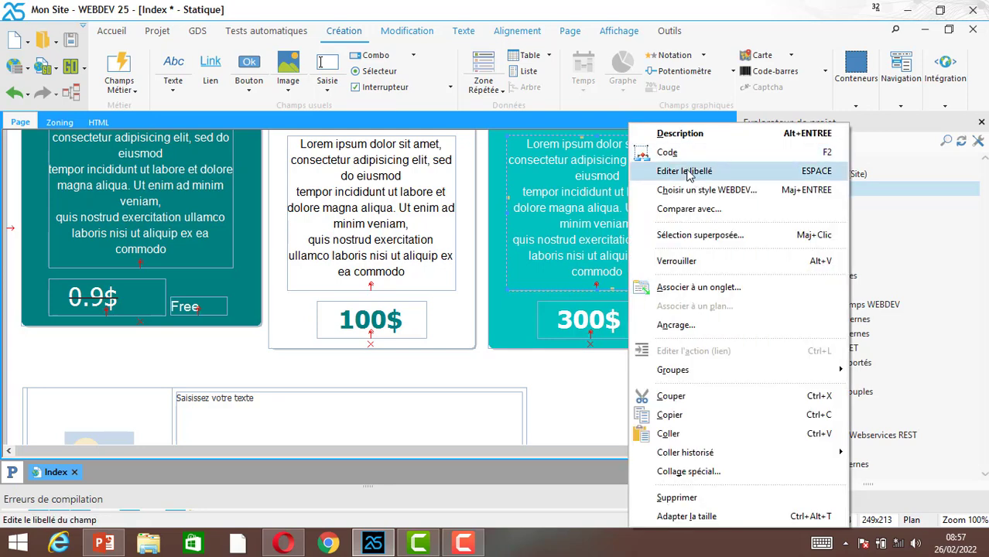
{"action": "left_click", "coordinate": [666, 105]}
{"action": "key", "text": "ctrl+a"}
{"action": "key", "text": "ctrl+c"}
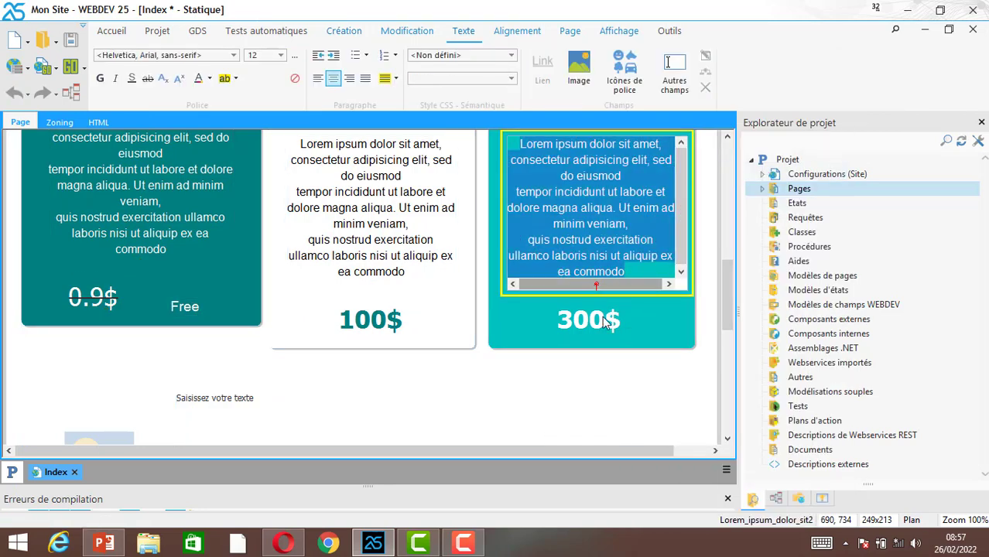
Replace the placeholder "Saisissez votre texte" in the new rich text zone with the copied Lorem ipsum text
{"action": "left_click", "coordinate": [645, 358]}
{"action": "scroll", "coordinate": [260, 273], "scroll_direction": "down", "scroll_amount": 3}
{"action": "left_click", "coordinate": [260, 273]}
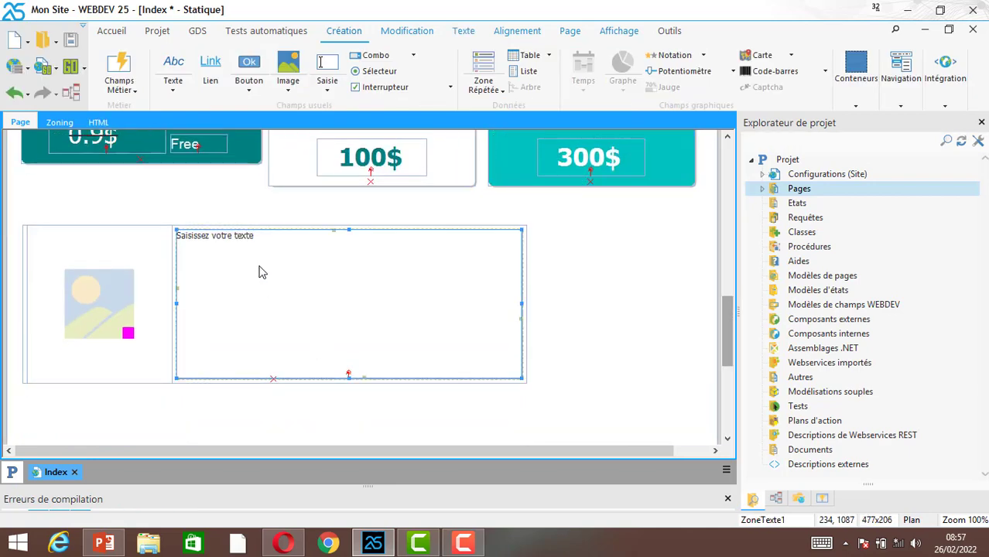
{"action": "right_click", "coordinate": [260, 273]}
{"action": "left_click", "coordinate": [331, 170]}
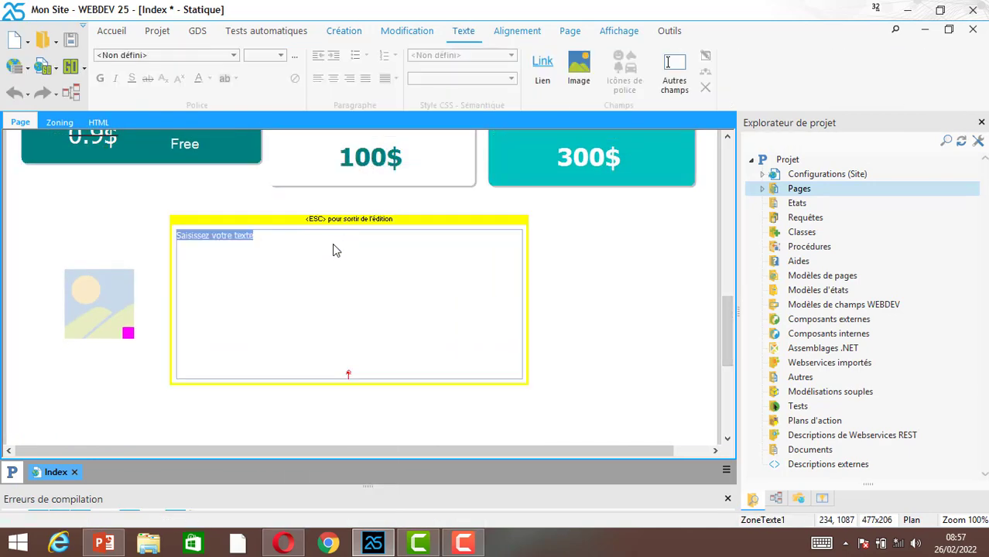
{"action": "key", "text": "Delete"}
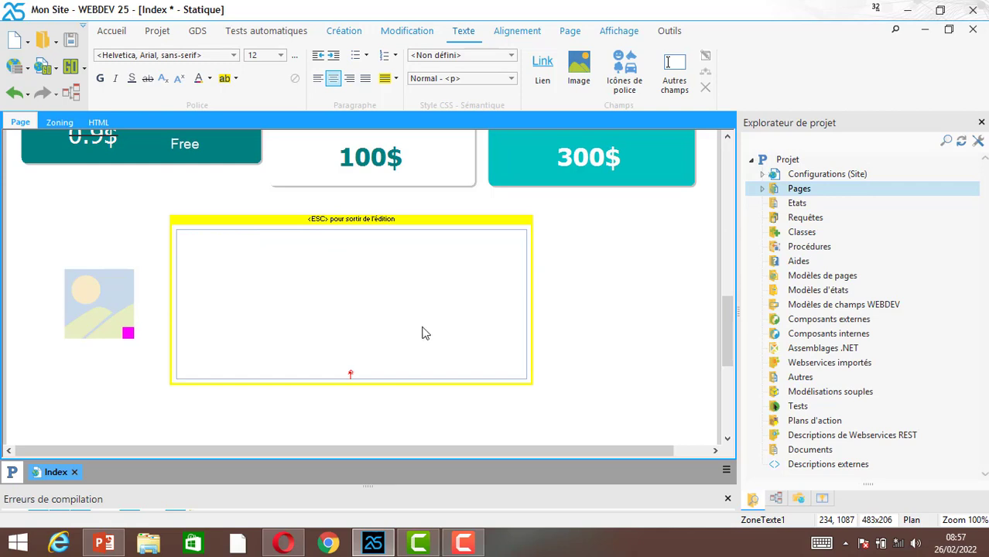
{"action": "key", "text": "ctrl+v"}
Format the pasted Lorem ipsum text in black, left-aligned and in a smaller font size
{"action": "left_click_drag", "start_coordinate": [424, 333], "coordinate": [151, 224]}
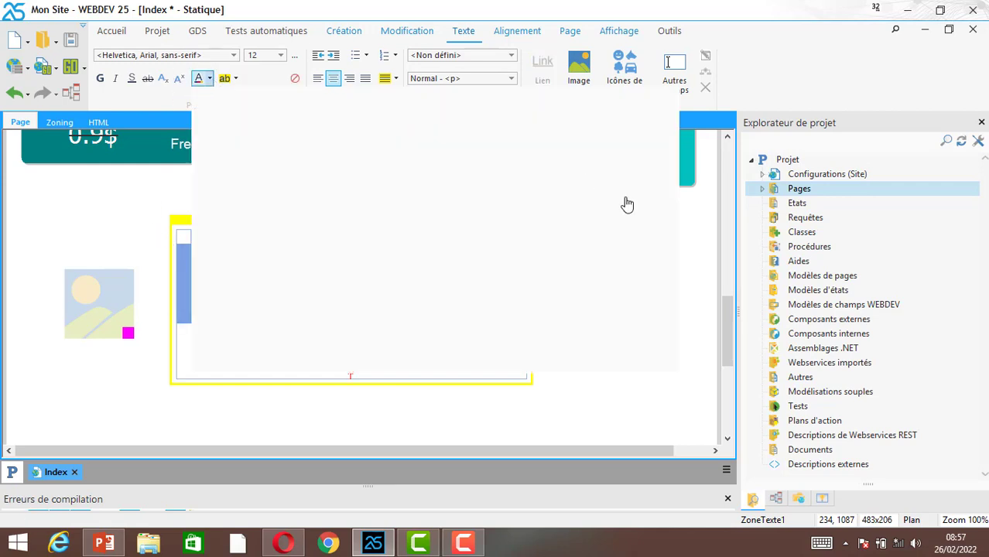
{"action": "left_click", "coordinate": [433, 178]}
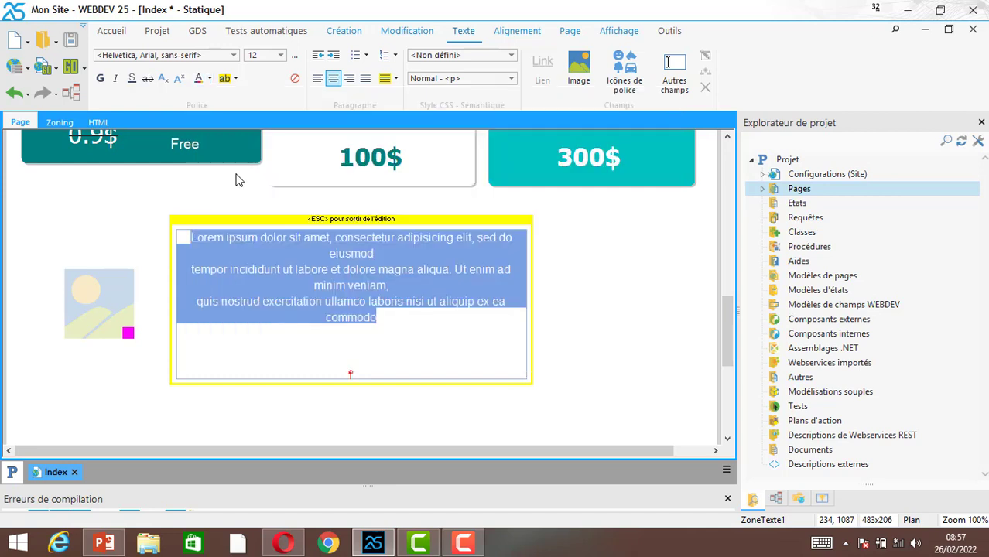
{"action": "left_click", "coordinate": [321, 81]}
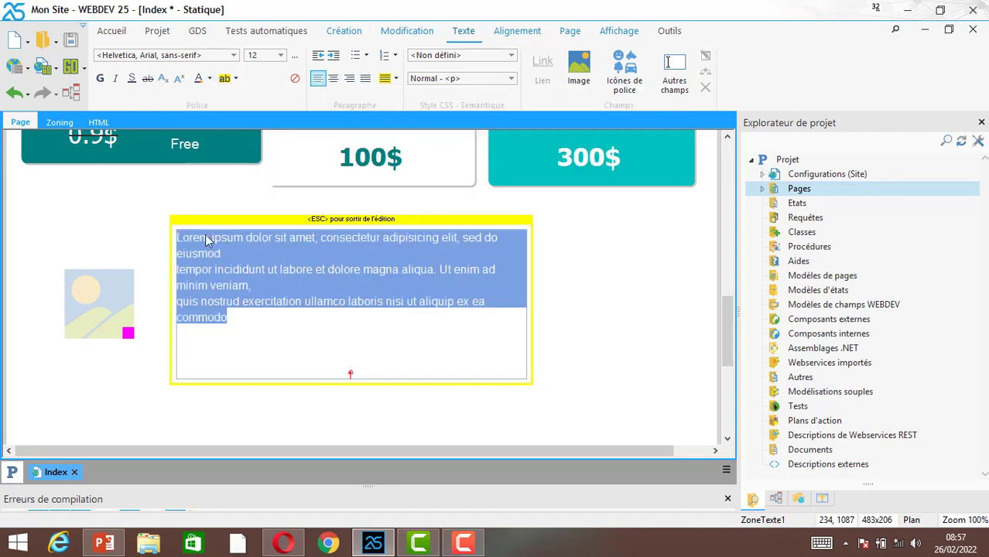
{"action": "left_click", "coordinate": [282, 55]}
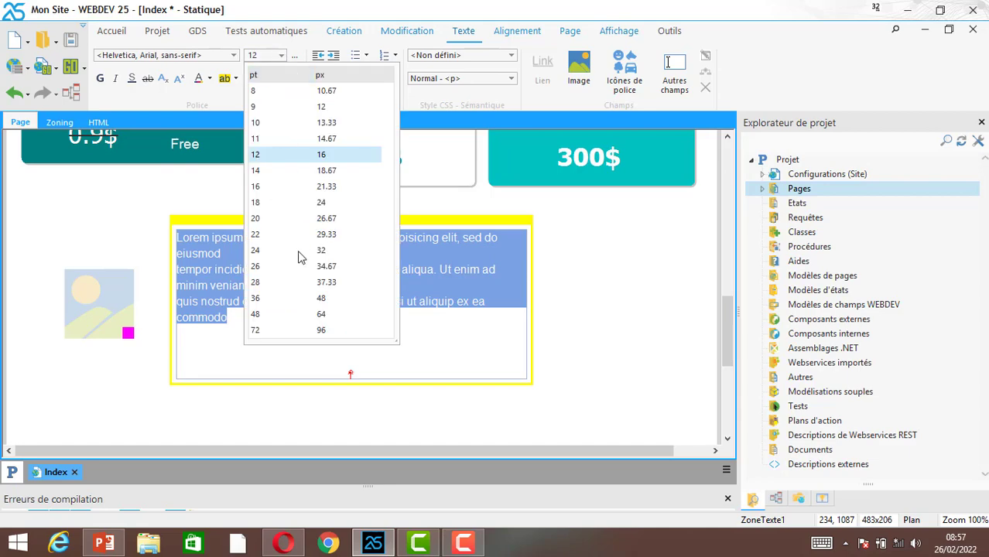
{"action": "left_click", "coordinate": [338, 171]}
{"action": "left_click", "coordinate": [574, 384]}
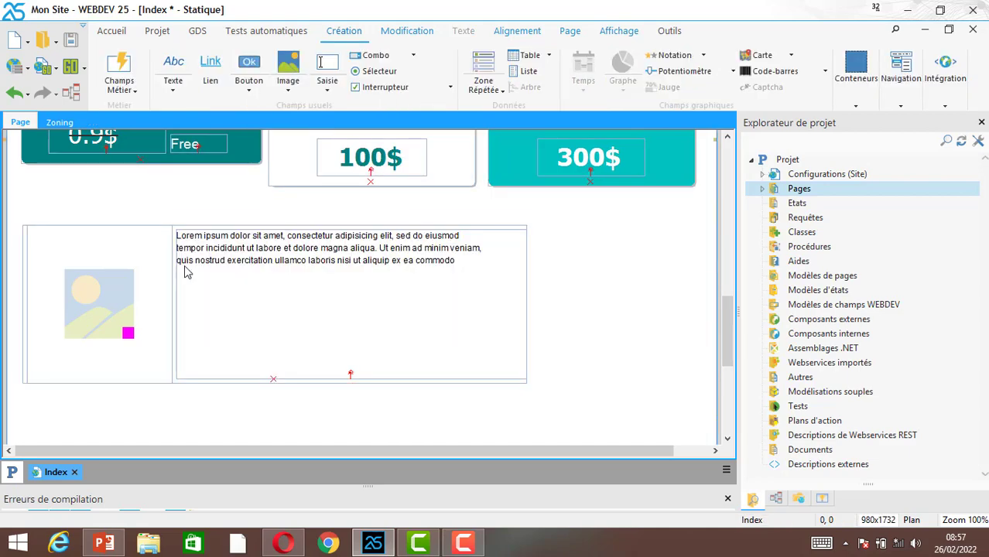
Set the font size of the Lorem ipsum rich text zone to 16 pixels in its style settings
{"action": "left_click", "coordinate": [377, 262]}
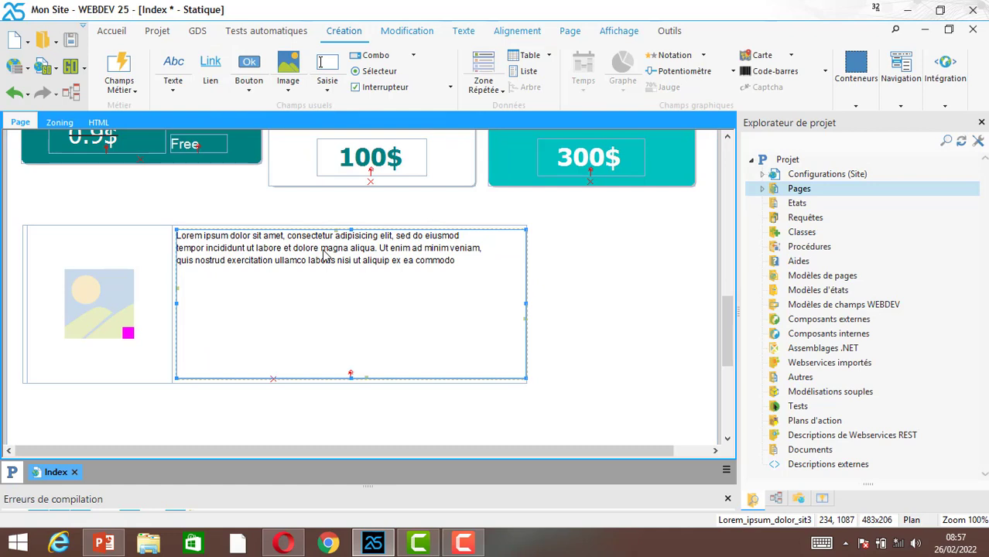
{"action": "double_click", "coordinate": [215, 241]}
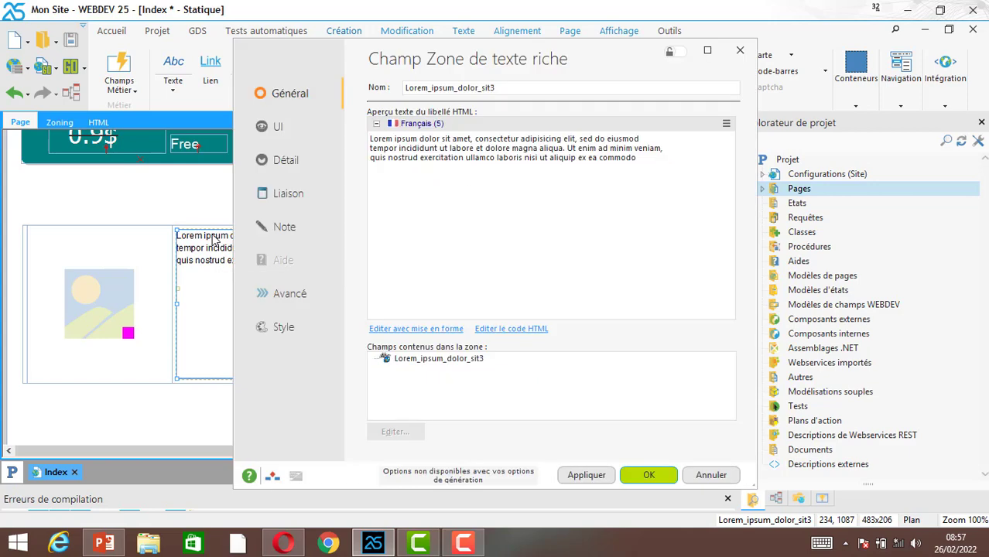
{"action": "left_click", "coordinate": [283, 327]}
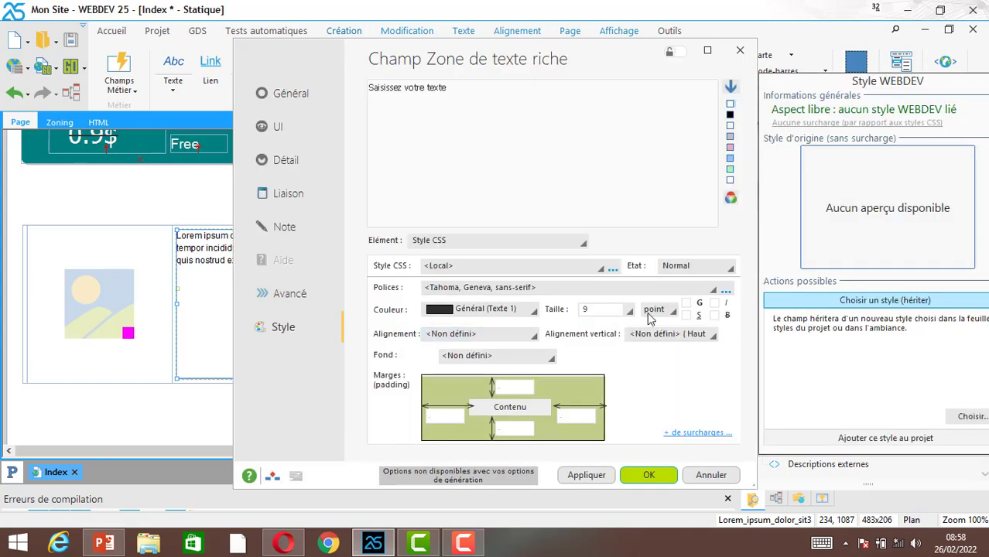
{"action": "left_click", "coordinate": [655, 311]}
{"action": "left_click", "coordinate": [655, 331]}
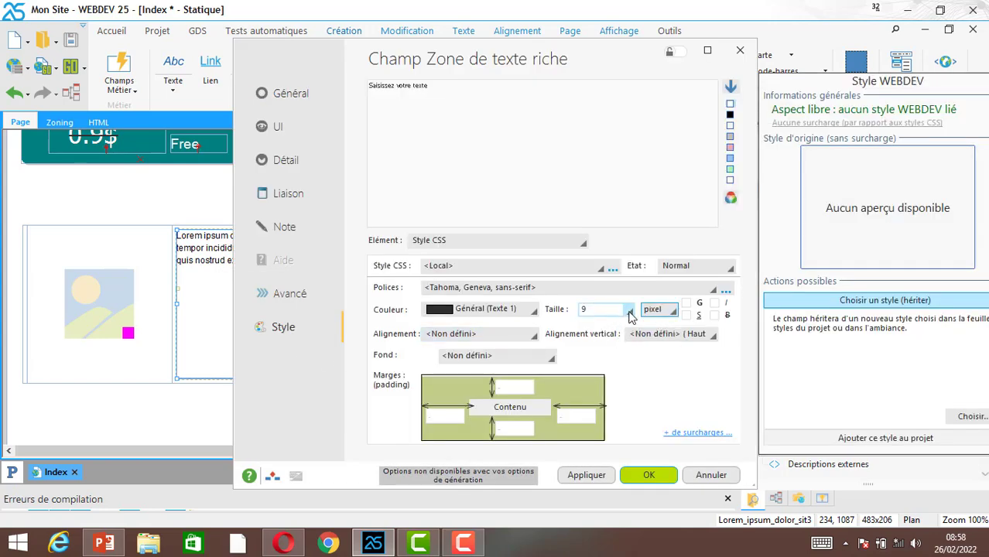
{"action": "left_click", "coordinate": [631, 310]}
{"action": "left_click", "coordinate": [618, 313]}
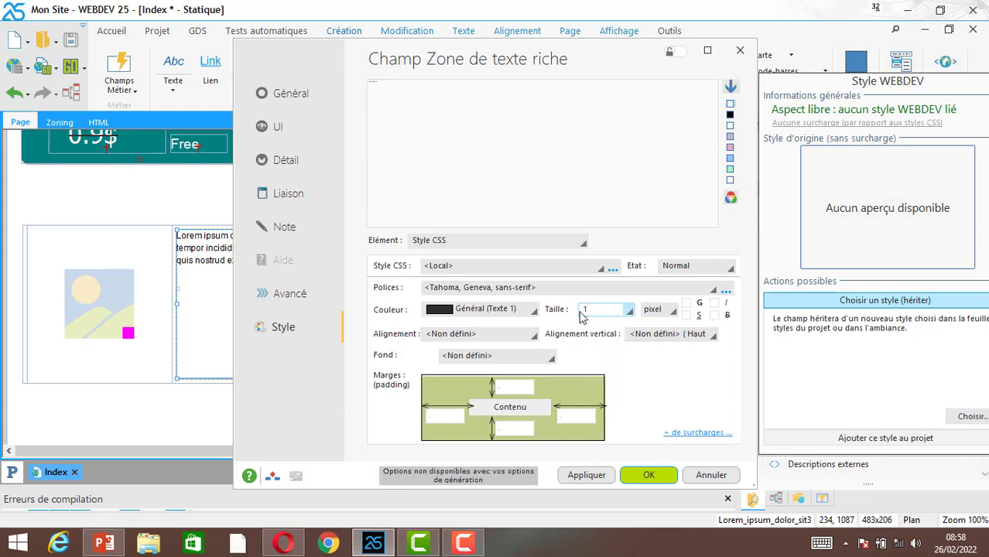
{"action": "type", "text": "16"}
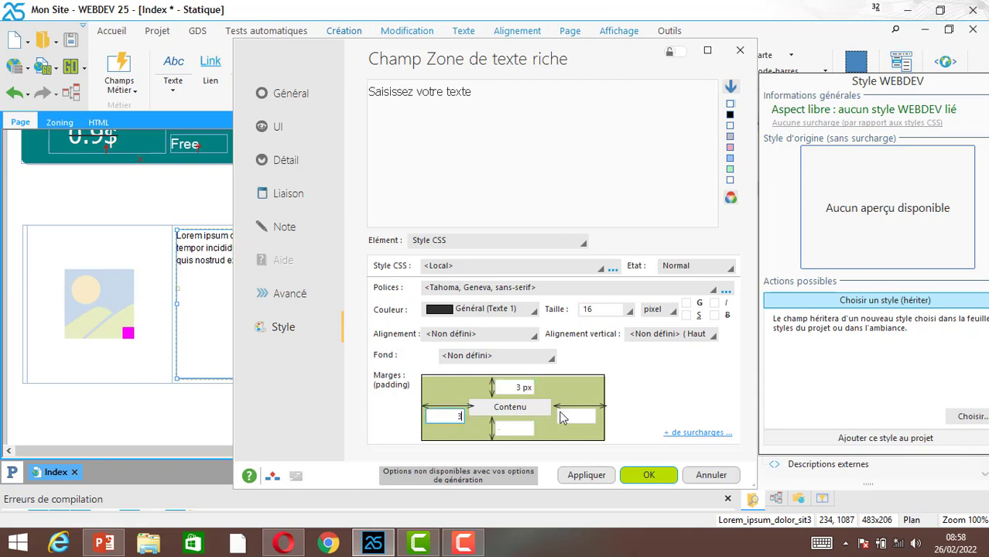
Give the rich text zone 3 px of padding on all four sides and apply the style
{"action": "left_click", "coordinate": [584, 417]}
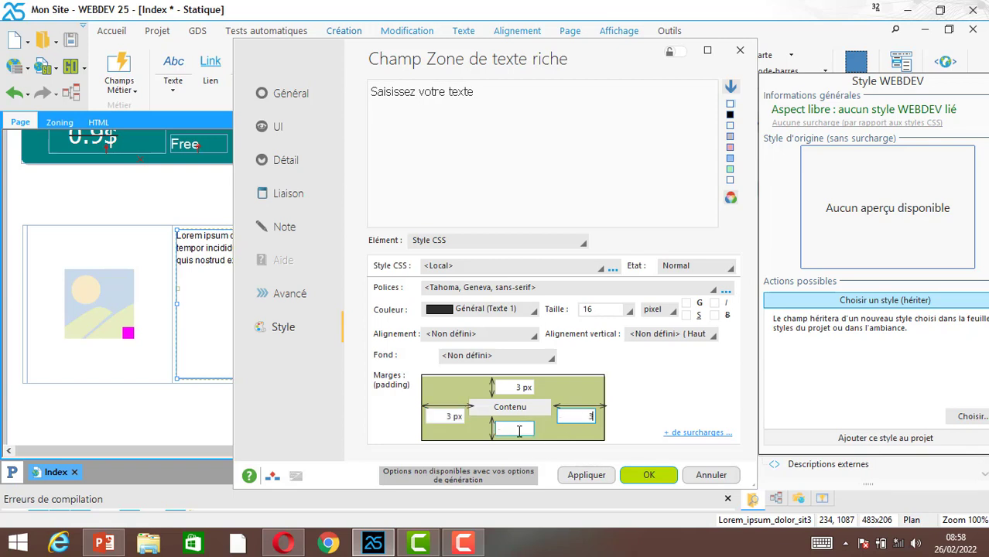
{"action": "left_click", "coordinate": [587, 475]}
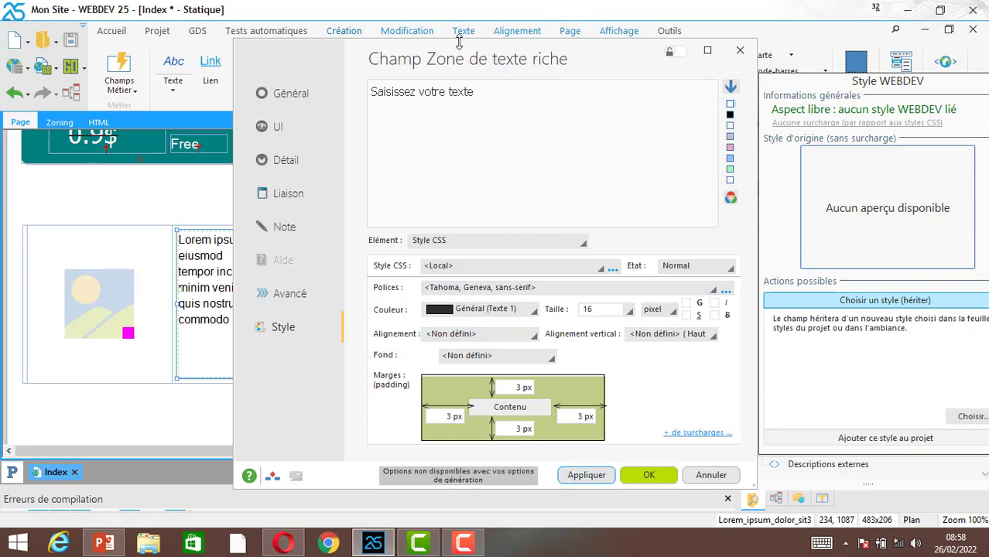
{"action": "left_click_drag", "start_coordinate": [458, 45], "coordinate": [621, 49]}
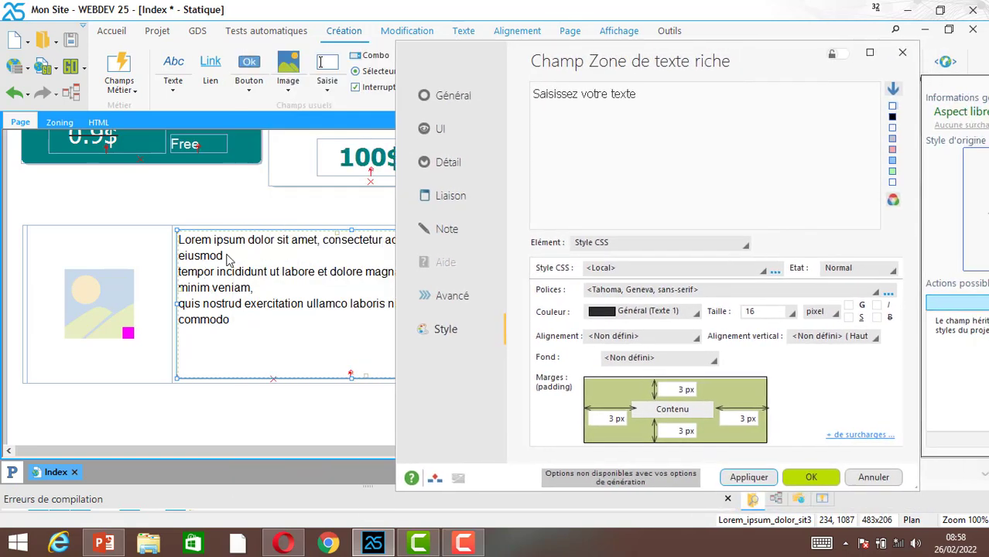
{"action": "left_click", "coordinate": [812, 477]}
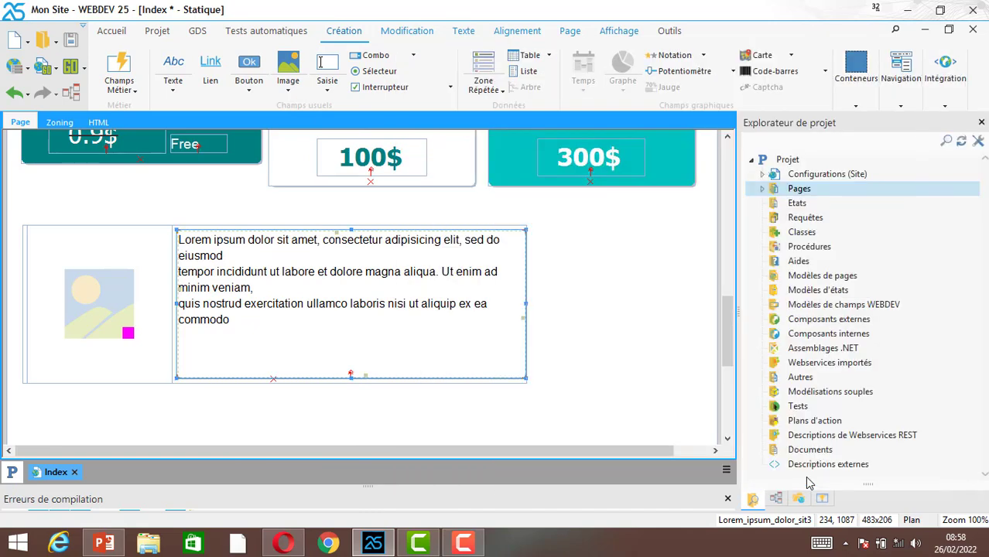
{"action": "left_click", "coordinate": [518, 422]}
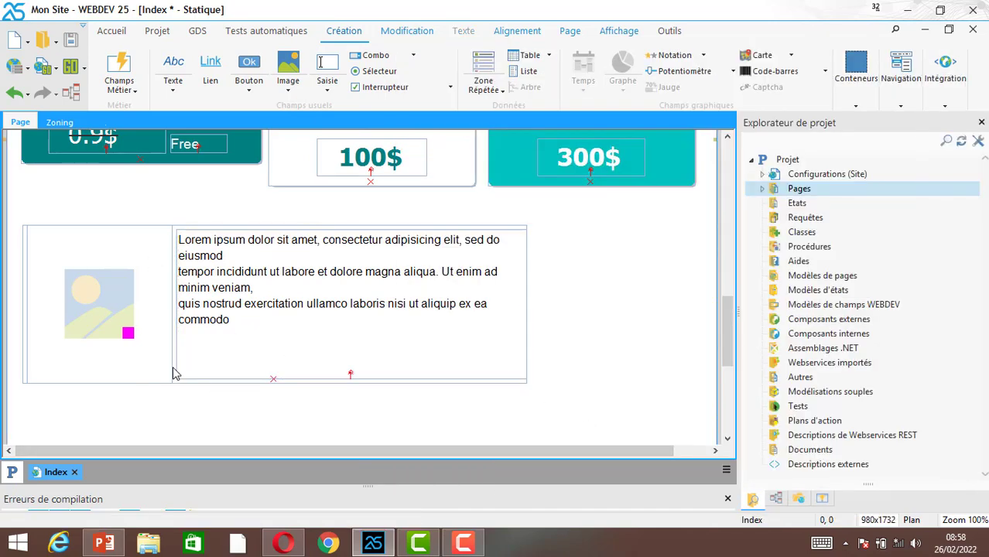
Switch to Opera, reload the Index page and check the new text section below the offer cards
{"action": "left_click", "coordinate": [285, 544]}
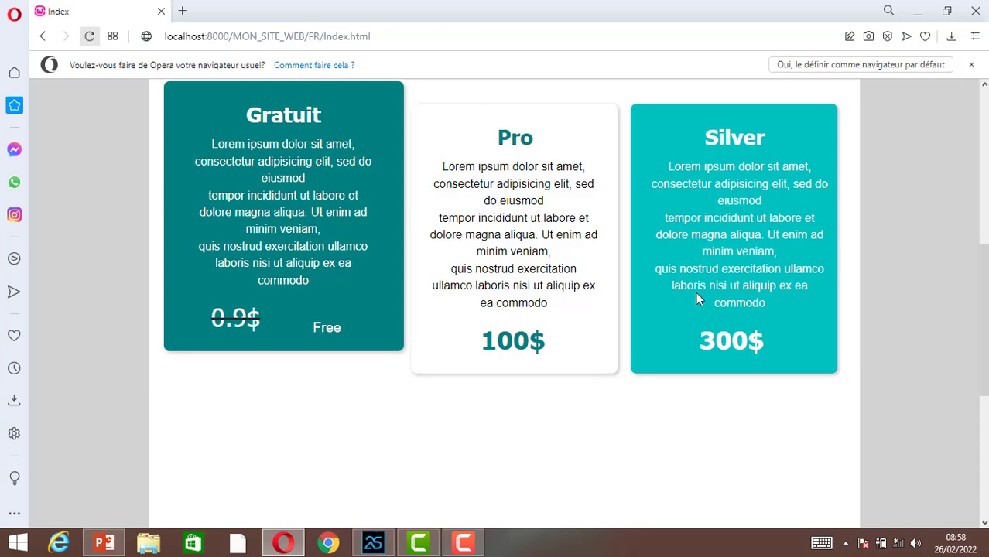
{"action": "scroll", "coordinate": [696, 294], "scroll_direction": "down", "scroll_amount": 5}
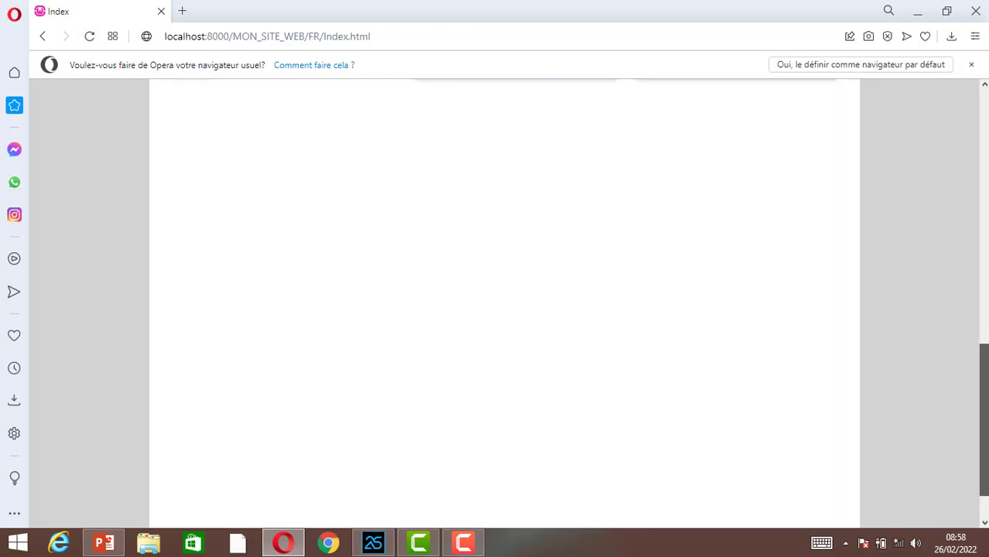
{"action": "scroll", "coordinate": [953, 323], "scroll_direction": "up", "scroll_amount": 4}
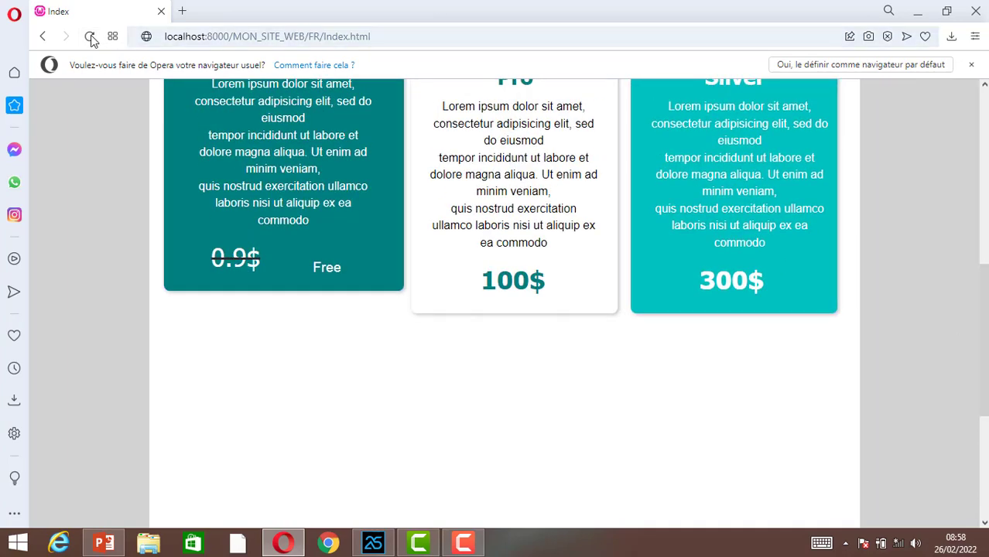
{"action": "left_click", "coordinate": [90, 37]}
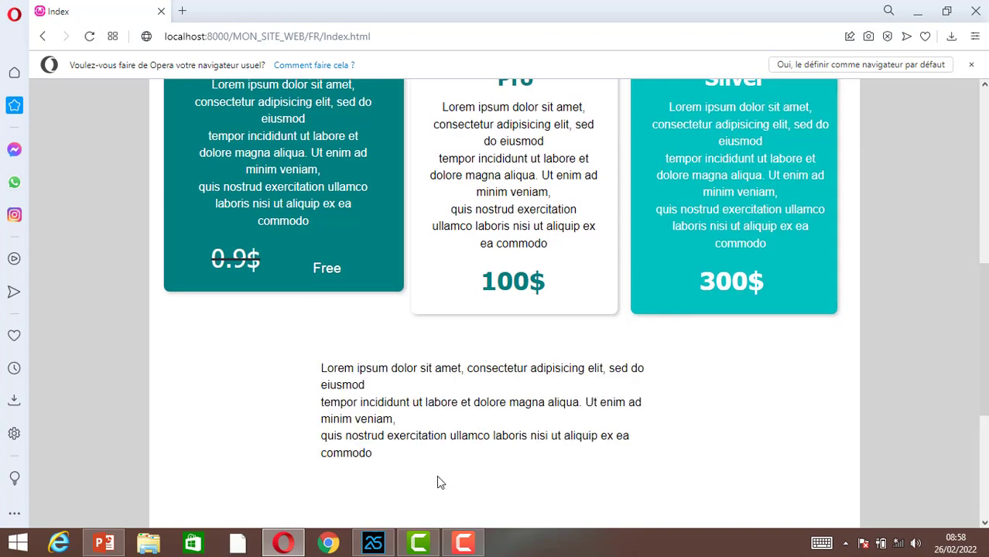
{"action": "scroll", "coordinate": [523, 299], "scroll_direction": "down", "scroll_amount": 3}
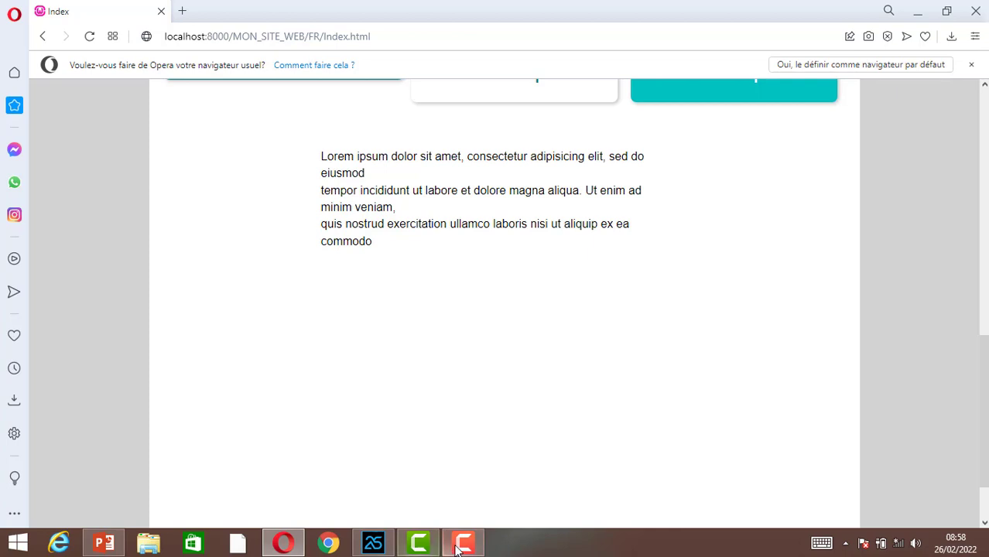
Return to WEBDEV and enlarge the cell containing the image and text to about 719 × 234
{"action": "left_click", "coordinate": [370, 543]}
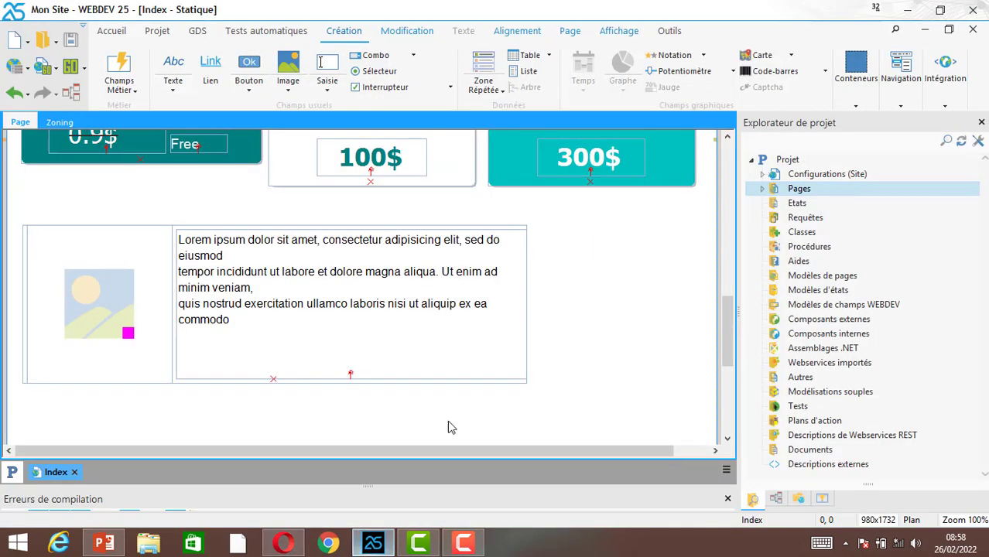
{"action": "left_click", "coordinate": [432, 367]}
{"action": "left_click", "coordinate": [177, 381]}
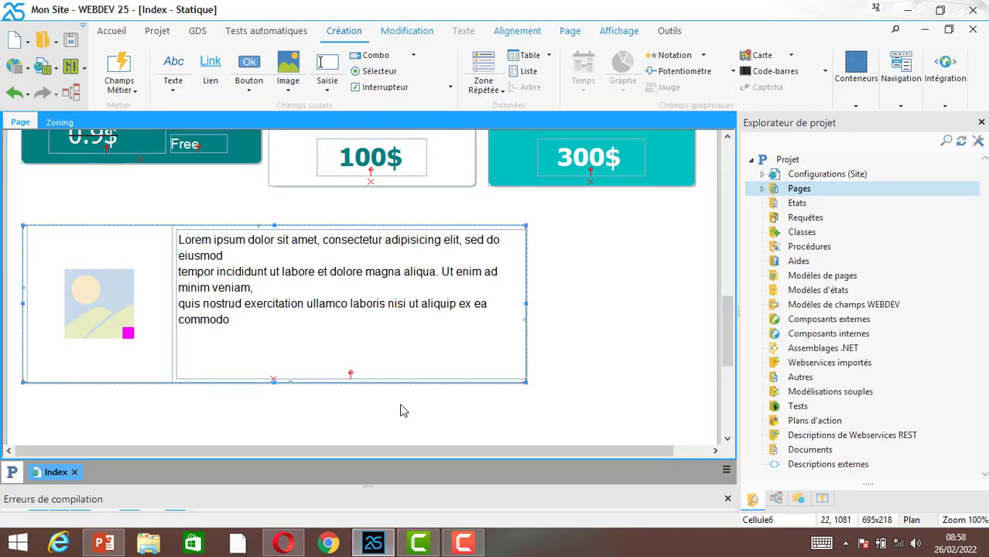
{"action": "left_click_drag", "start_coordinate": [526, 381], "coordinate": [544, 394]}
Stretch the image field down to fit the enlarged cell and resize the rich text zone to about 501 × 222
{"action": "left_click", "coordinate": [170, 381]}
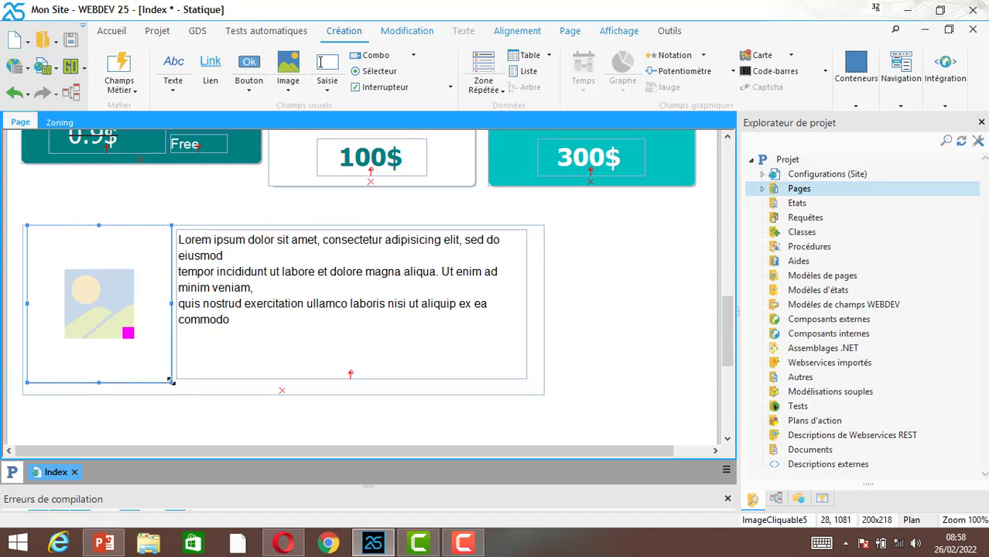
{"action": "left_click_drag", "start_coordinate": [171, 382], "coordinate": [172, 390]}
{"action": "left_click", "coordinate": [325, 372]}
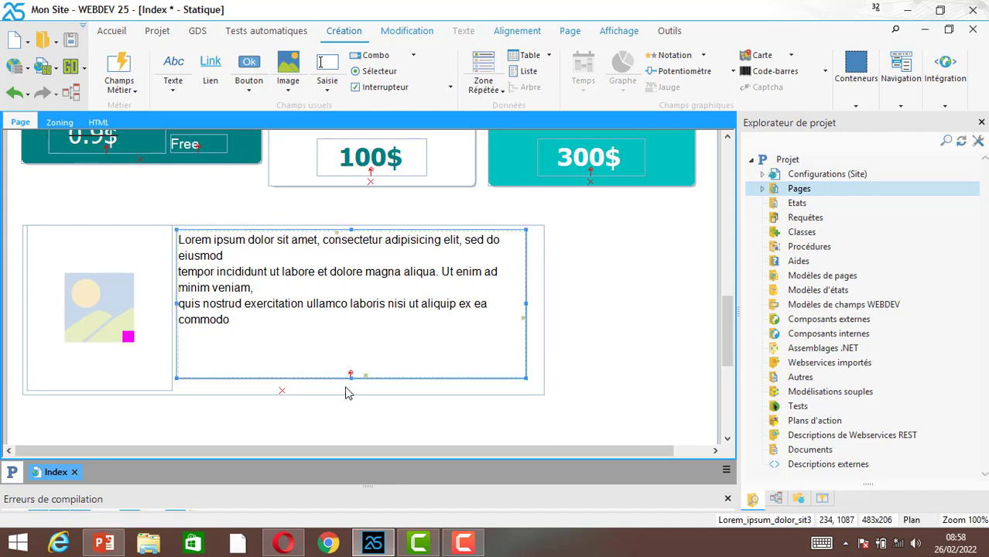
{"action": "left_click_drag", "start_coordinate": [524, 380], "coordinate": [539, 391]}
{"action": "left_click", "coordinate": [283, 280]}
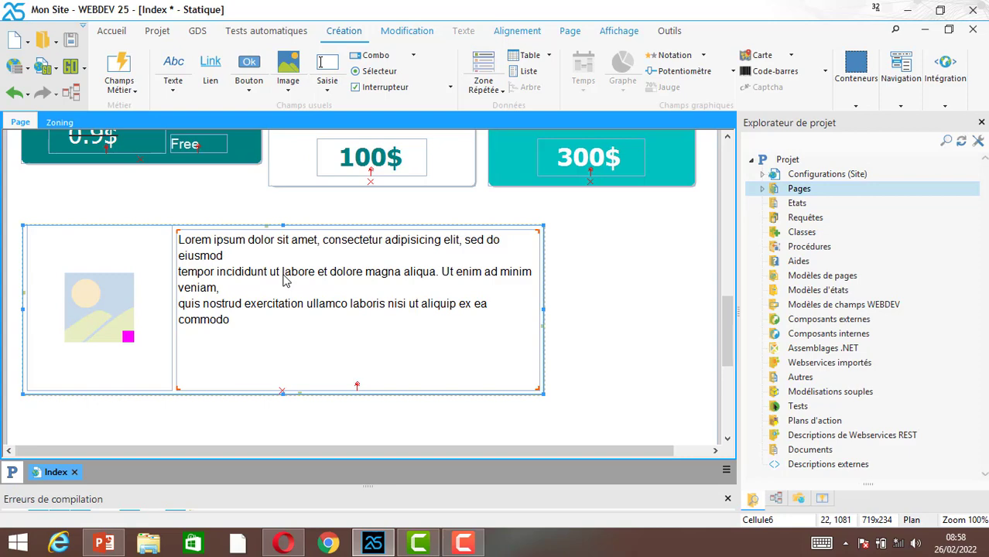
{"action": "double_click", "coordinate": [283, 280]}
{"action": "left_click", "coordinate": [236, 85]}
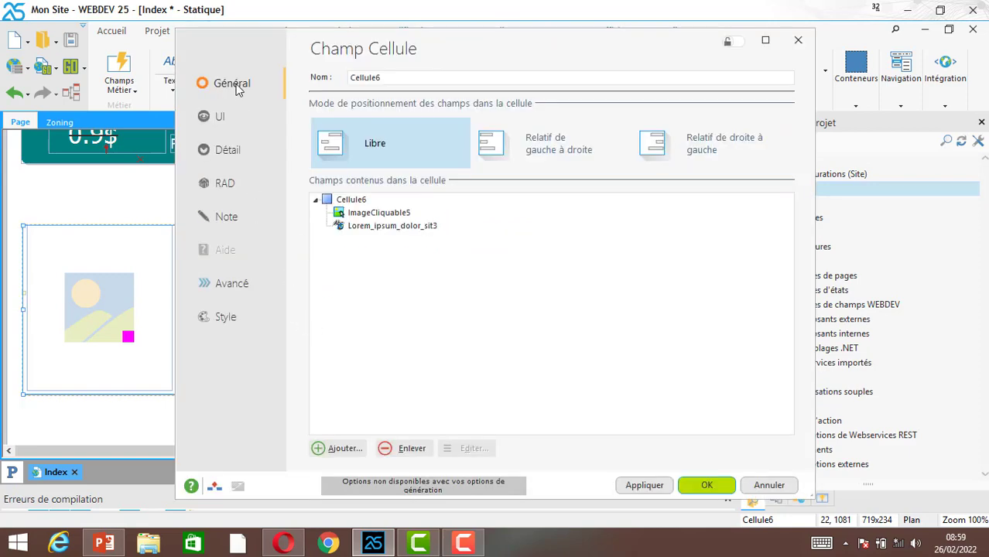
{"action": "left_click", "coordinate": [231, 325]}
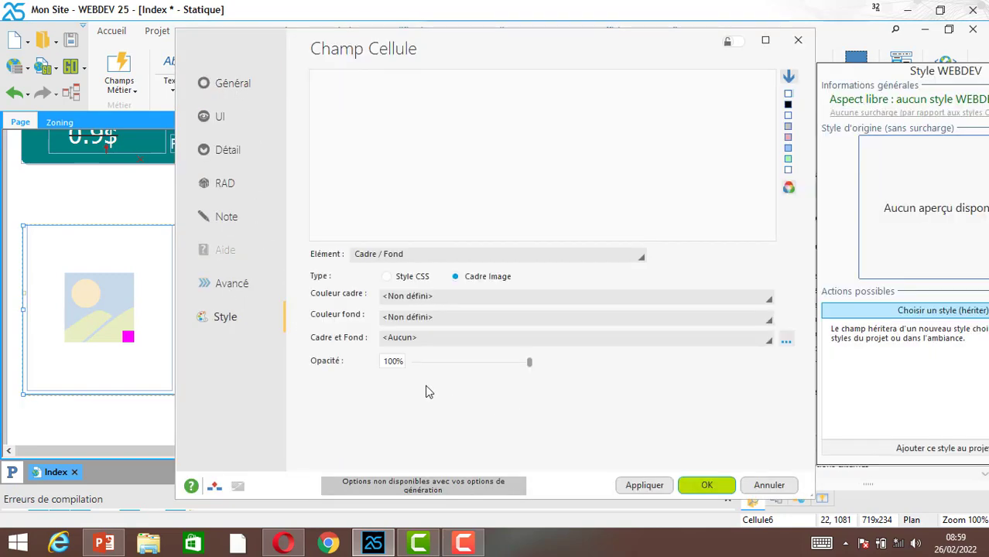
{"action": "left_click", "coordinate": [766, 485]}
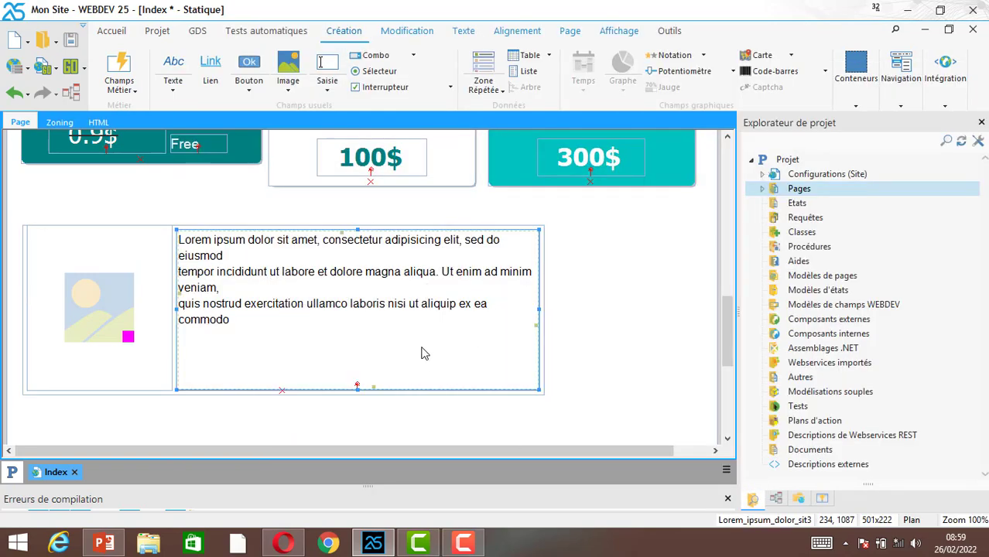
Increase the rich text zone's font size to 17 pixels and apply the style
{"action": "double_click", "coordinate": [454, 274]}
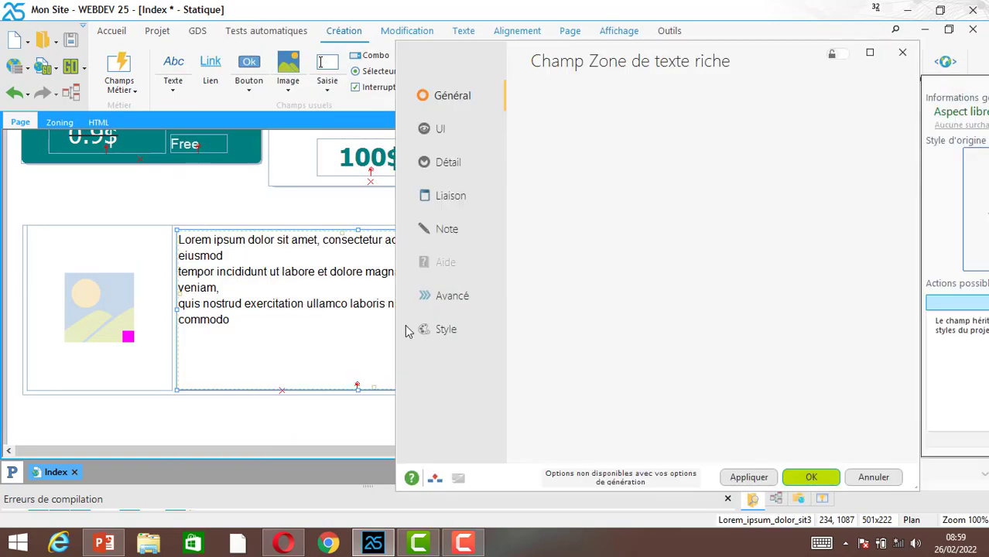
{"action": "left_click", "coordinate": [445, 329]}
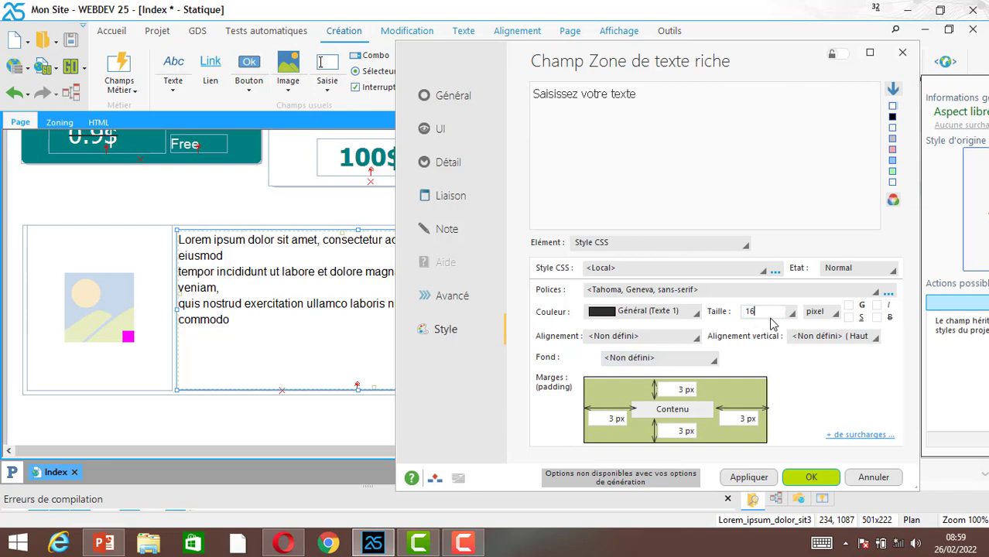
{"action": "type", "text": "7"}
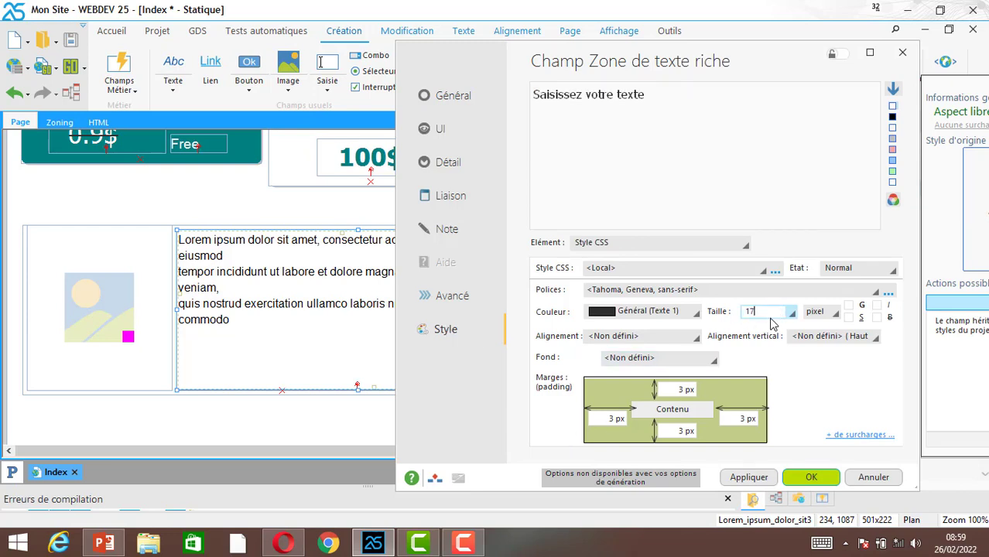
{"action": "left_click", "coordinate": [748, 478]}
{"action": "left_click", "coordinate": [811, 478]}
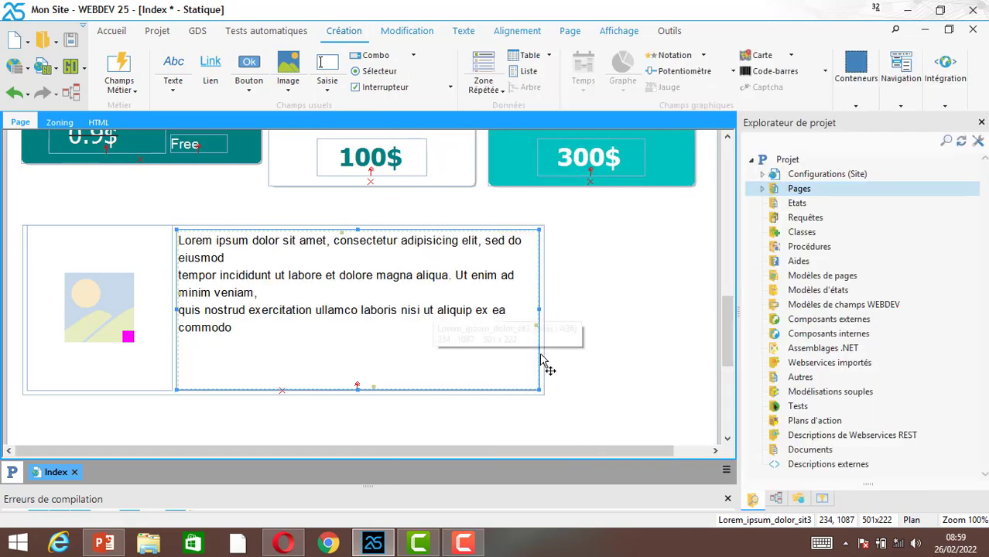
{"action": "left_click", "coordinate": [589, 326]}
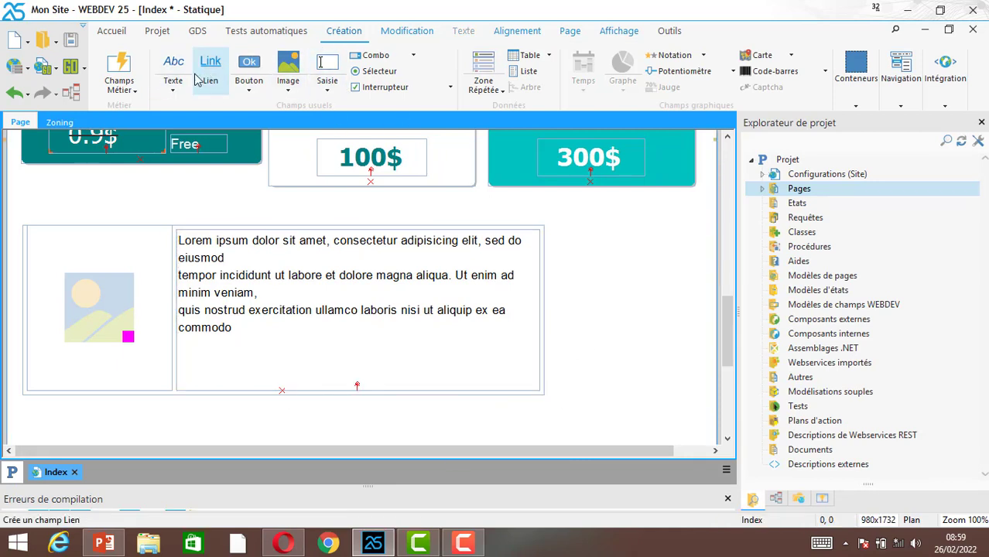
Shorten the rich text zone to about 501 × 165, freeing space beneath the text inside the cell
{"action": "left_click", "coordinate": [392, 353]}
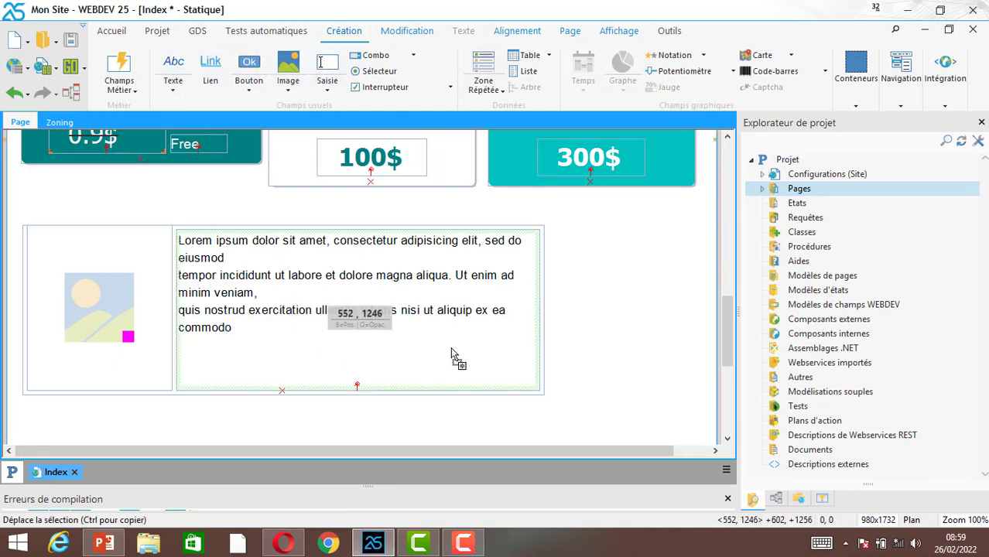
{"action": "left_click", "coordinate": [215, 72]}
{"action": "left_click", "coordinate": [357, 392]}
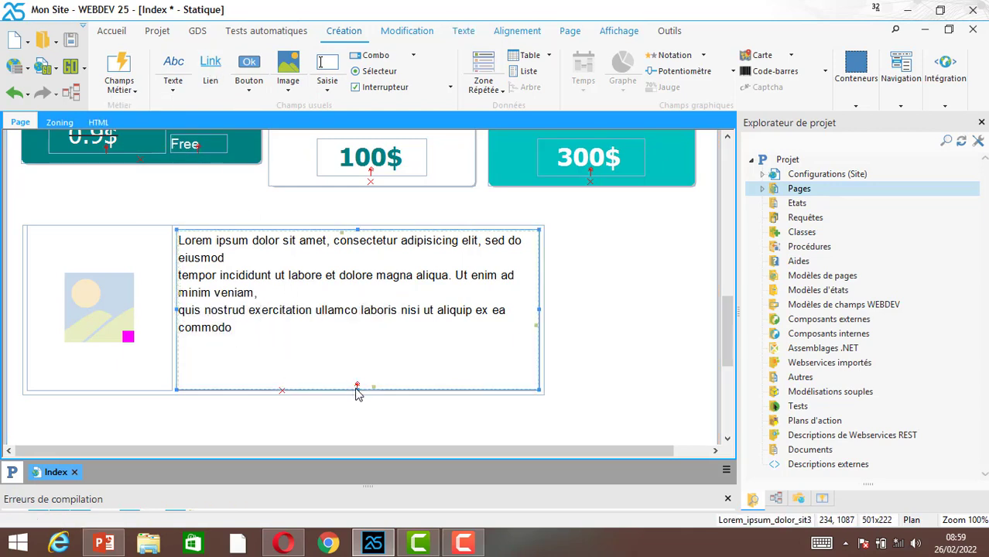
{"action": "left_click_drag", "start_coordinate": [357, 389], "coordinate": [357, 349]}
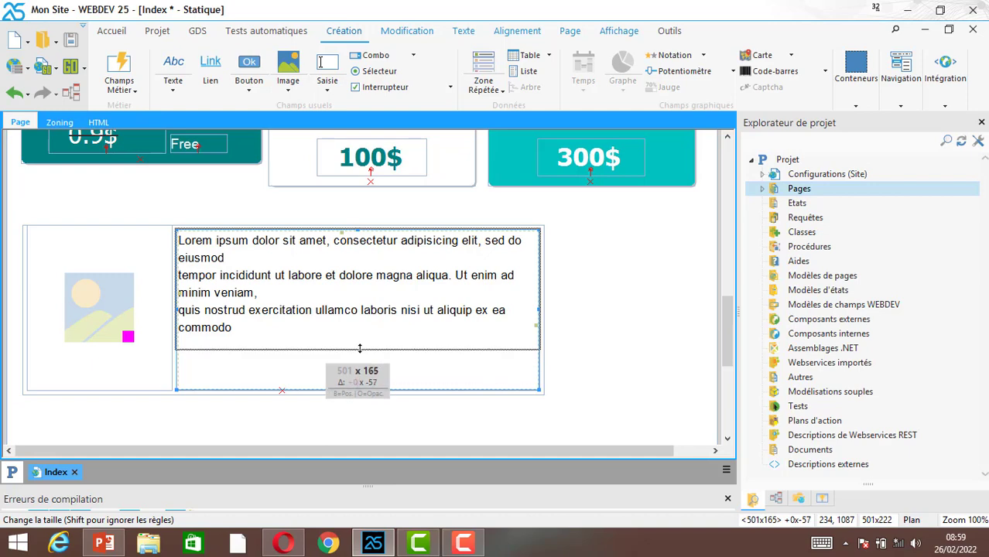
Add a link field beneath the rich text zone, near the cell's right edge, and label it "Voir"
{"action": "left_click", "coordinate": [211, 71]}
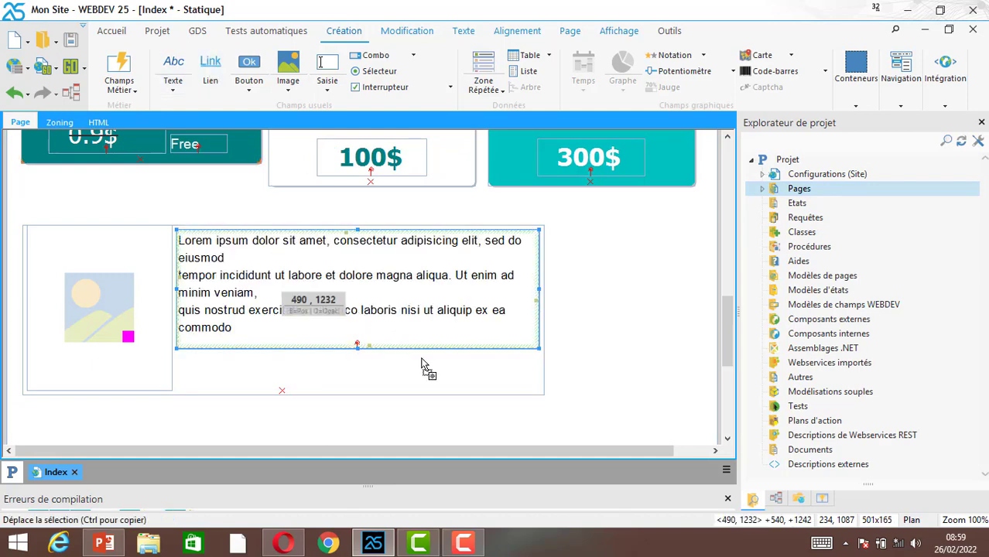
{"action": "left_click", "coordinate": [501, 370]}
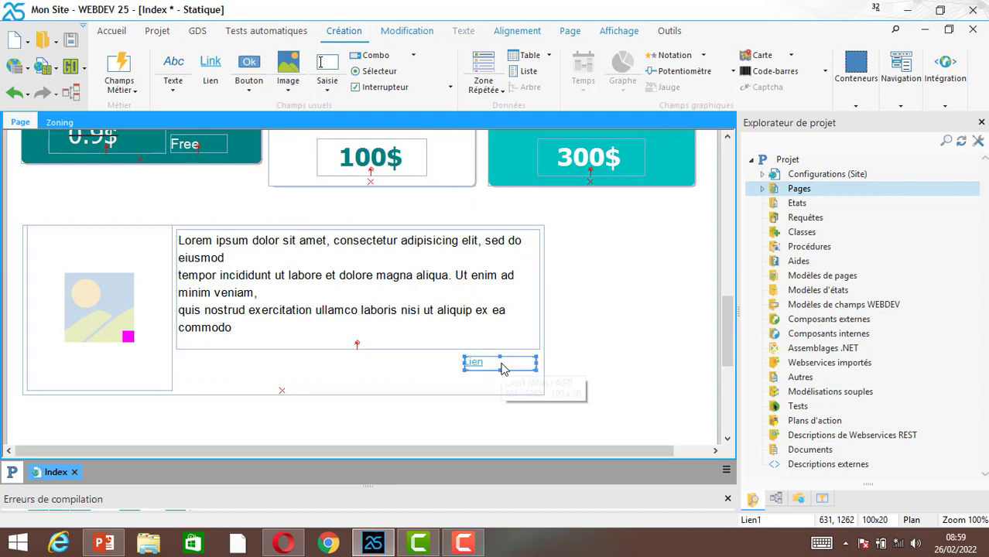
{"action": "right_click", "coordinate": [500, 368]}
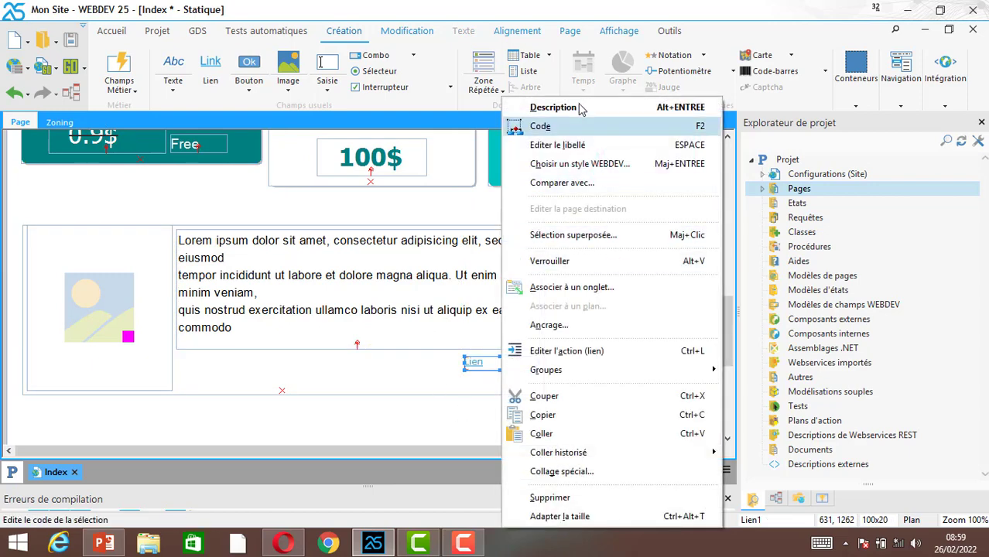
{"action": "left_click", "coordinate": [577, 144]}
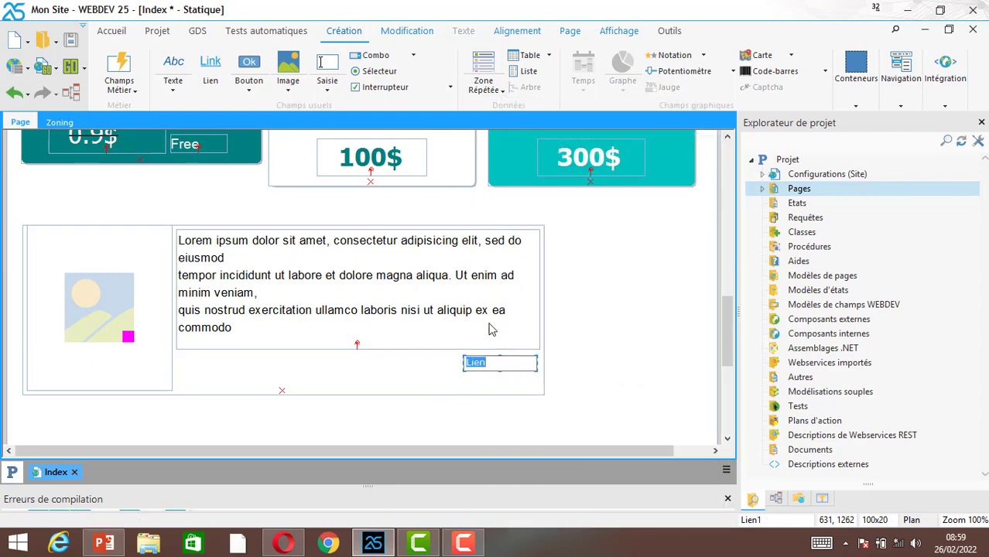
{"action": "type", "text": "Voir"}
{"action": "key", "text": "Return"}
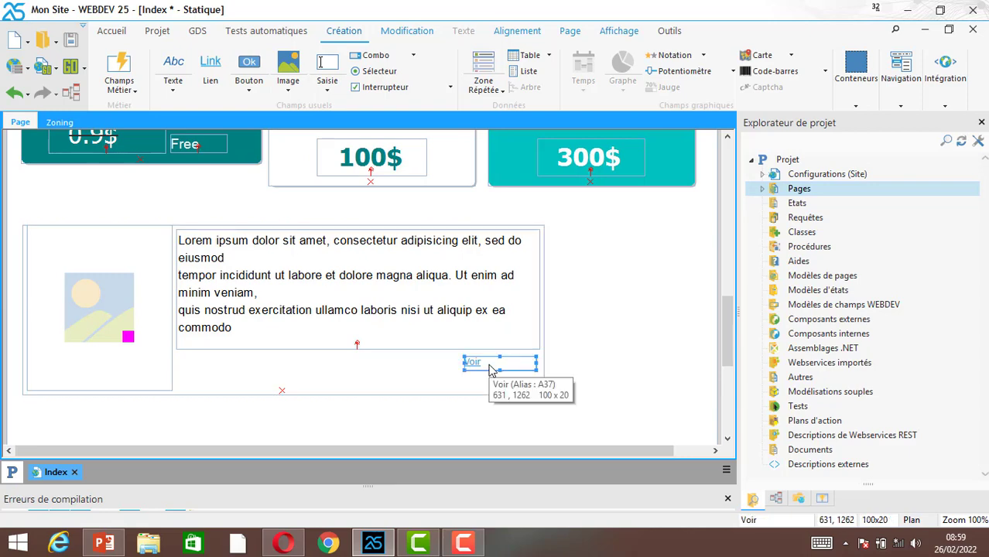
{"action": "right_click", "coordinate": [489, 370]}
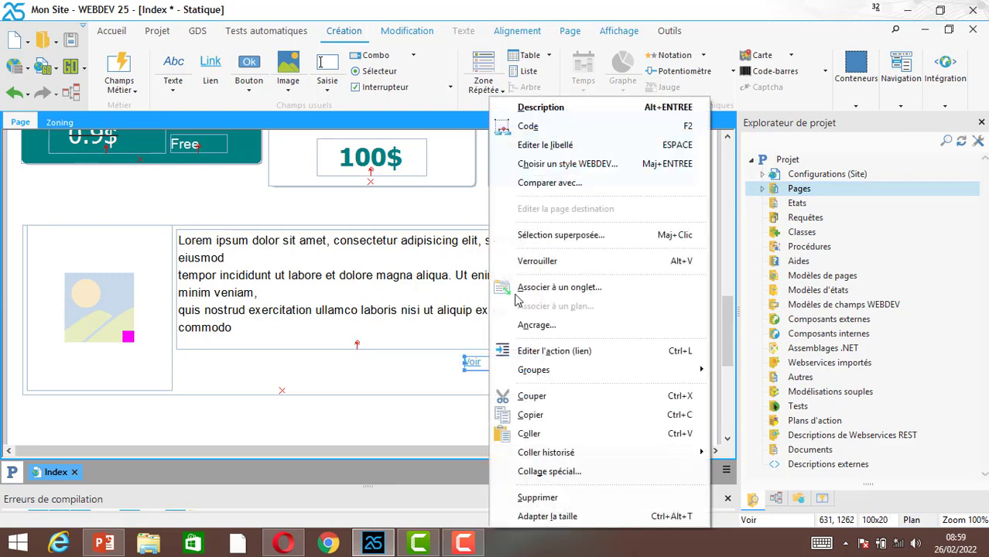
{"action": "left_click", "coordinate": [544, 147]}
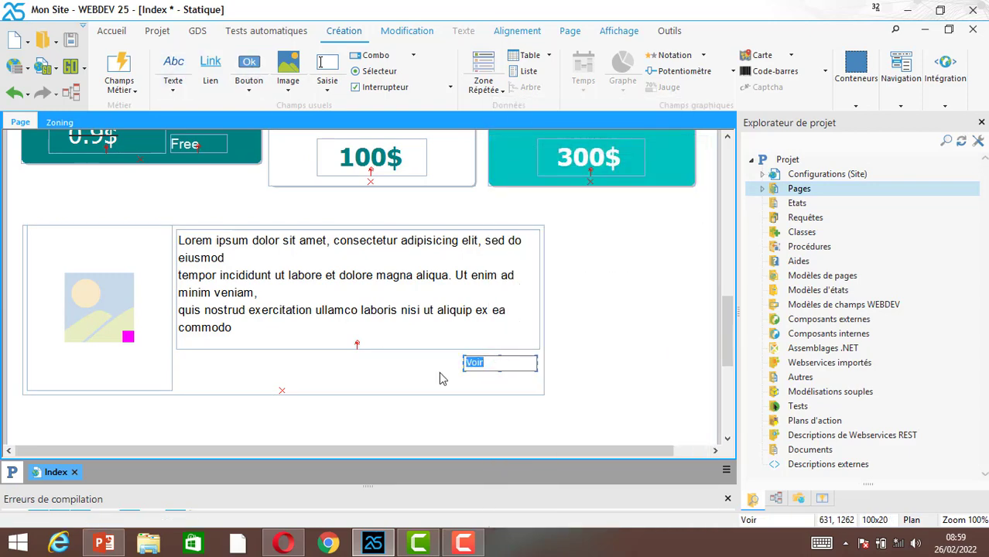
{"action": "key", "text": "Return"}
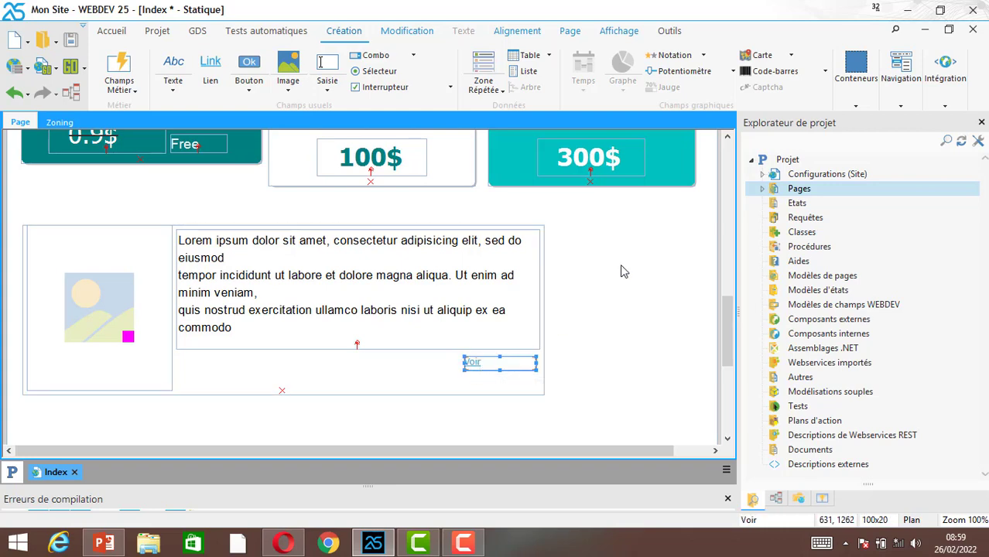
Set the font size of the "Voir" link's label to 17 pixels in its style description
{"action": "double_click", "coordinate": [500, 363]}
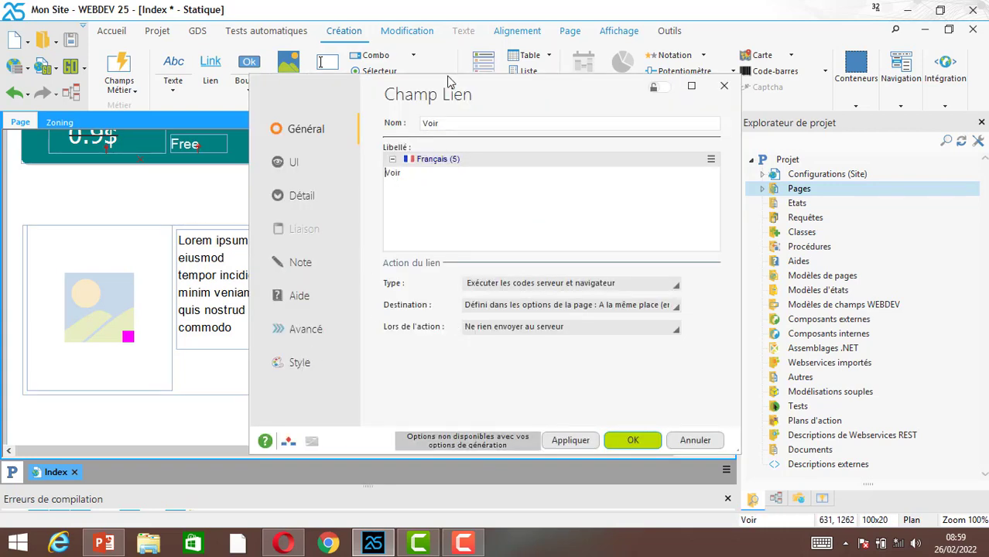
{"action": "left_click_drag", "start_coordinate": [465, 92], "coordinate": [641, 84]}
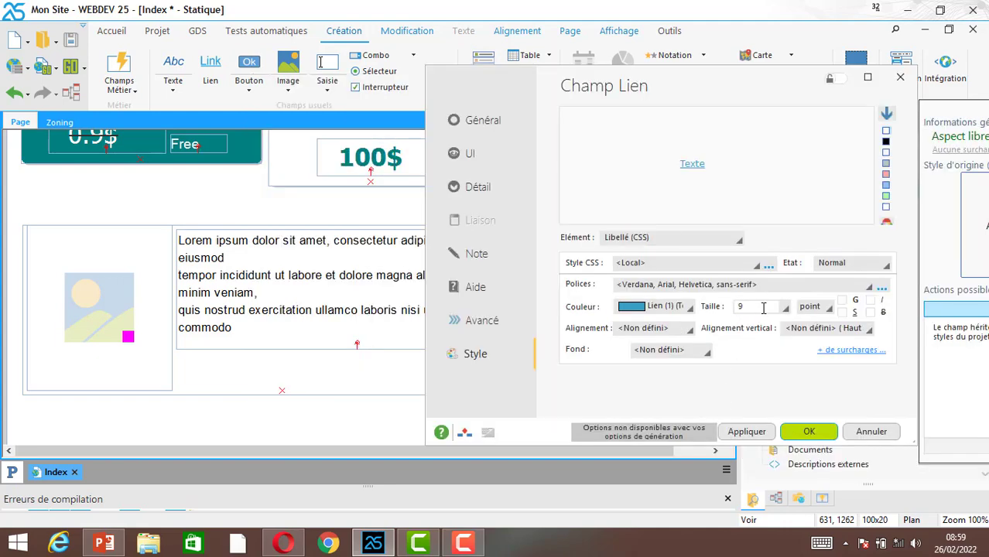
{"action": "left_click", "coordinate": [822, 310]}
{"action": "left_click", "coordinate": [761, 304]}
{"action": "left_click", "coordinate": [760, 309]}
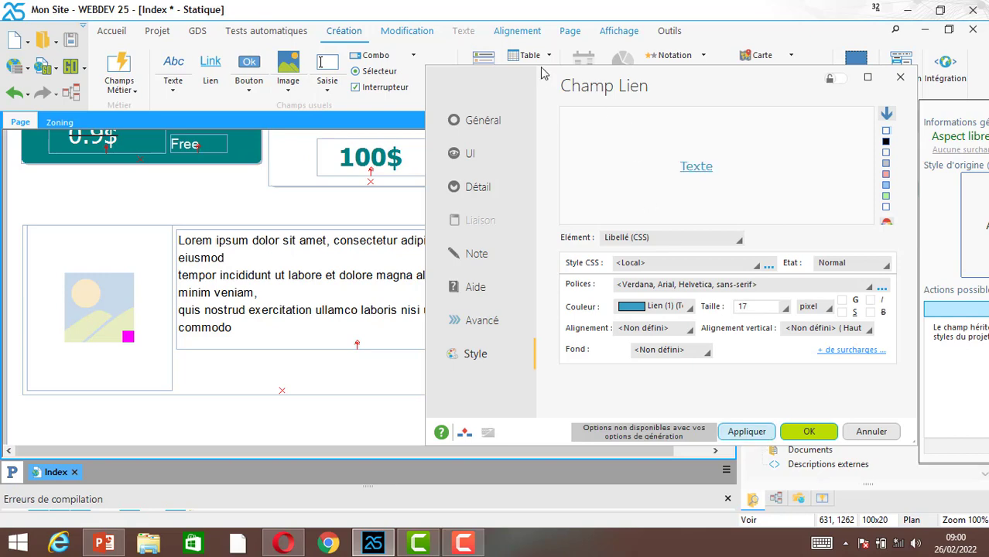
Open the style overrides of the "Voir" link and set its text decoration to Aucune
{"action": "left_click_drag", "start_coordinate": [542, 72], "coordinate": [496, 76]}
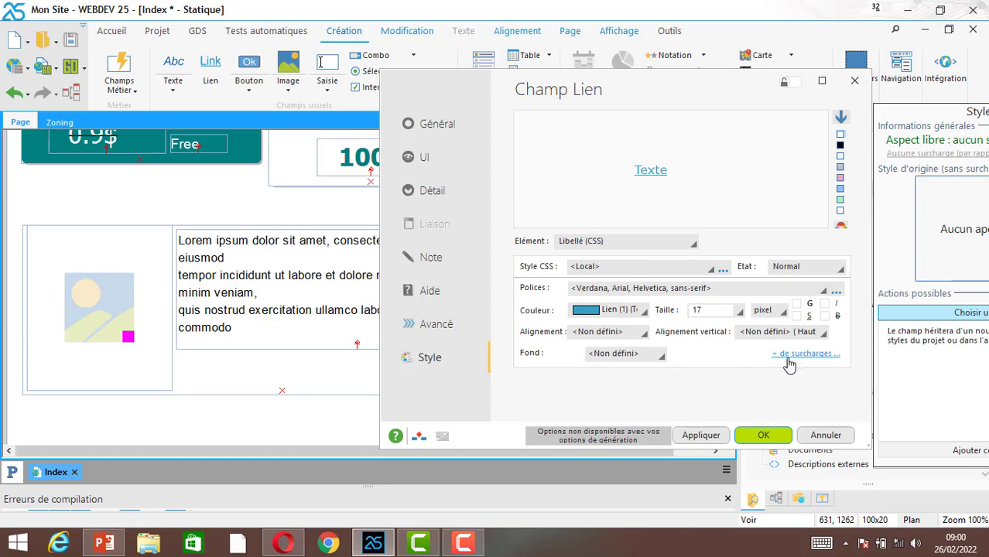
{"action": "left_click", "coordinate": [588, 420]}
{"action": "left_click", "coordinate": [391, 243]}
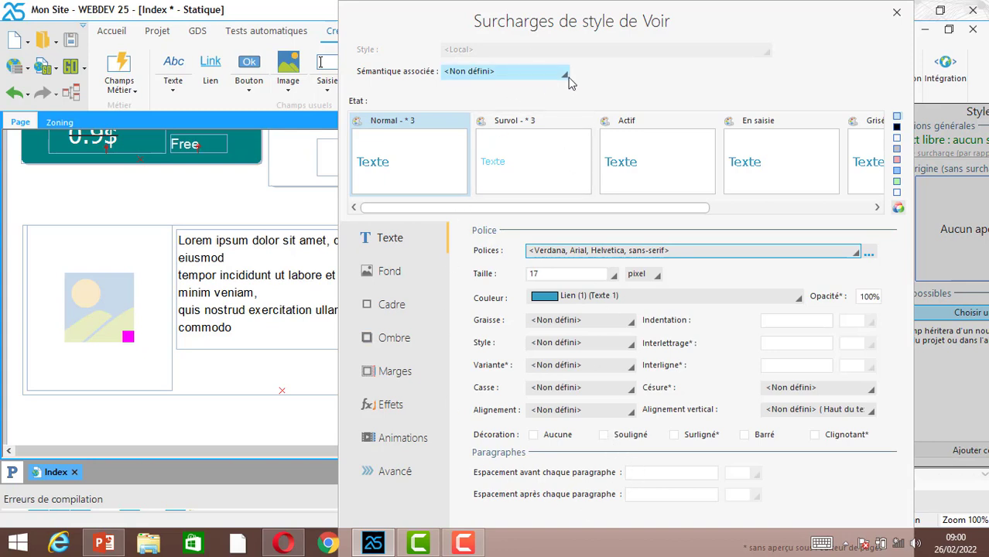
{"action": "left_click", "coordinate": [533, 436]}
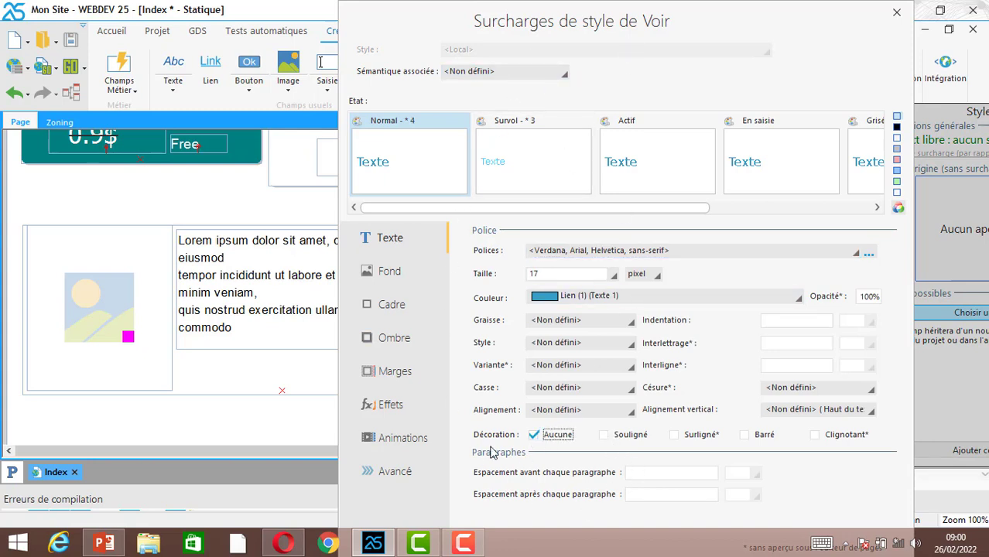
{"action": "mouse_move", "coordinate": [502, 31]}
{"action": "left_mouse_down"}
{"action": "mouse_move", "coordinate": [708, 45]}
{"action": "mouse_move", "coordinate": [534, 56]}
{"action": "mouse_move", "coordinate": [498, 43]}
{"action": "left_mouse_up"}
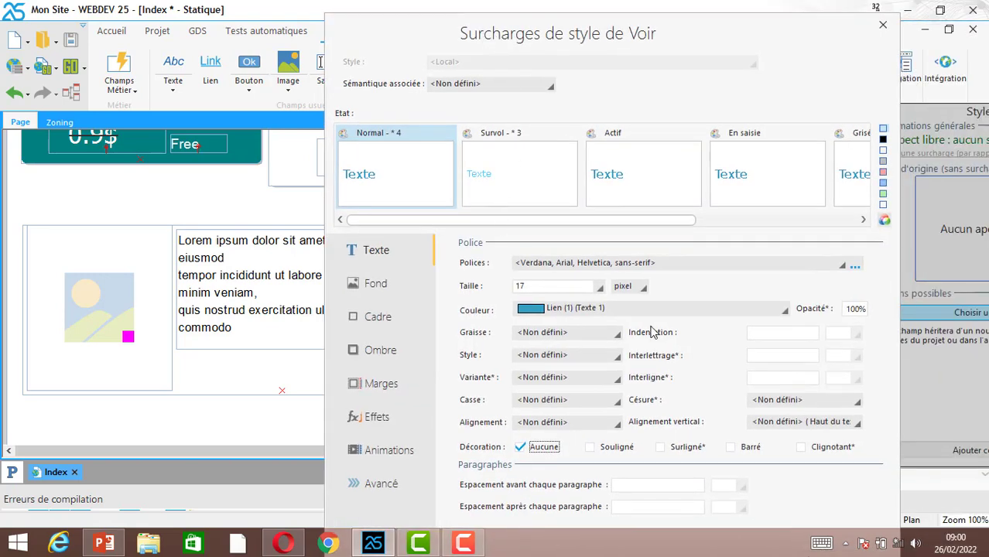
Change the link's font to 'Lucida Sans Unicode', Lucida Grande, sans-serif and its size to 18 pixels
{"action": "left_click", "coordinate": [569, 267]}
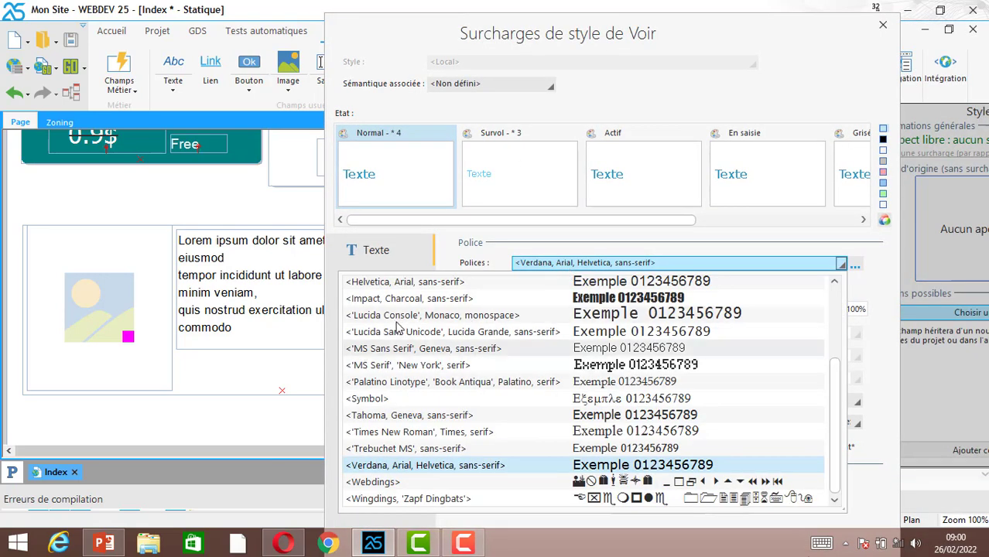
{"action": "left_click", "coordinate": [468, 316]}
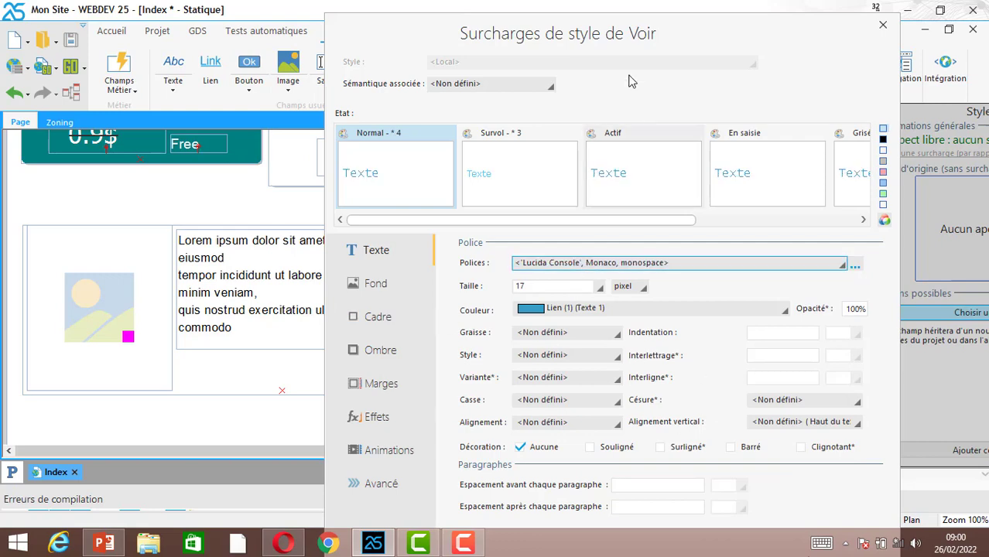
{"action": "left_click", "coordinate": [574, 264]}
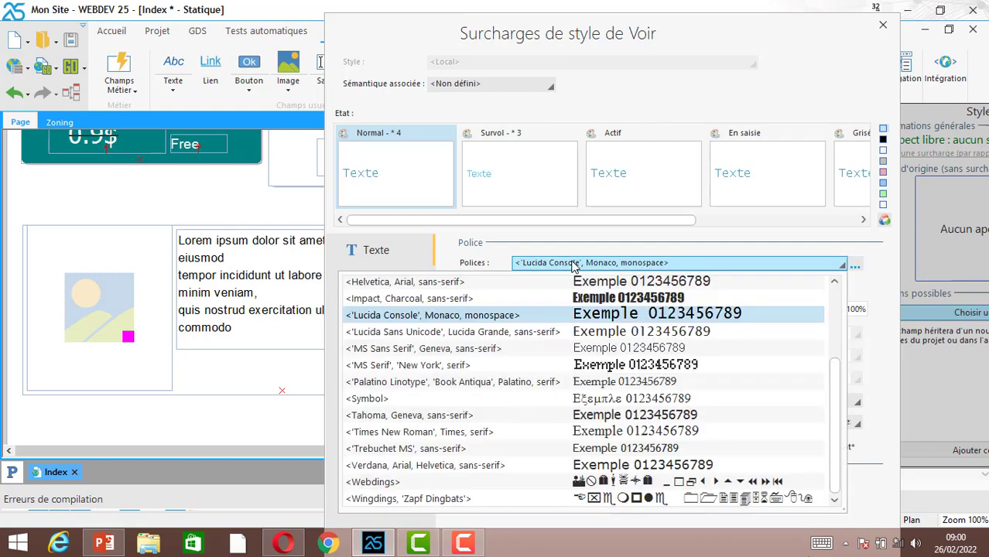
{"action": "left_click", "coordinate": [511, 332]}
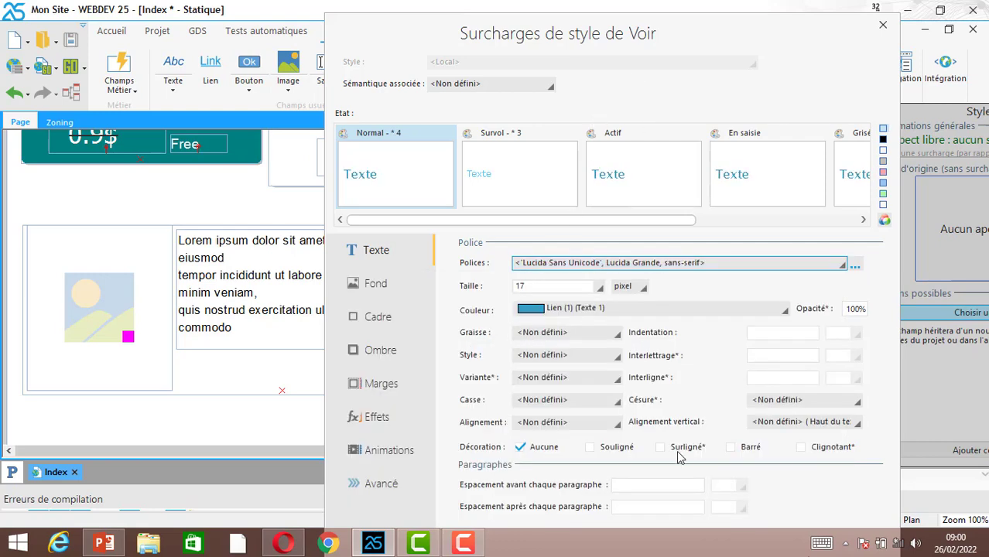
{"action": "key", "text": "BackSpace"}
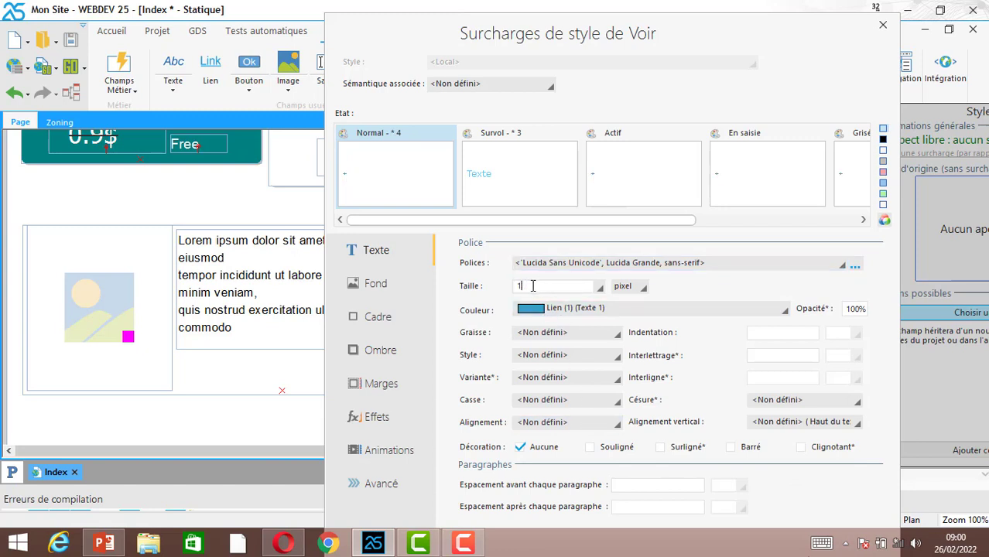
{"action": "type", "text": "8"}
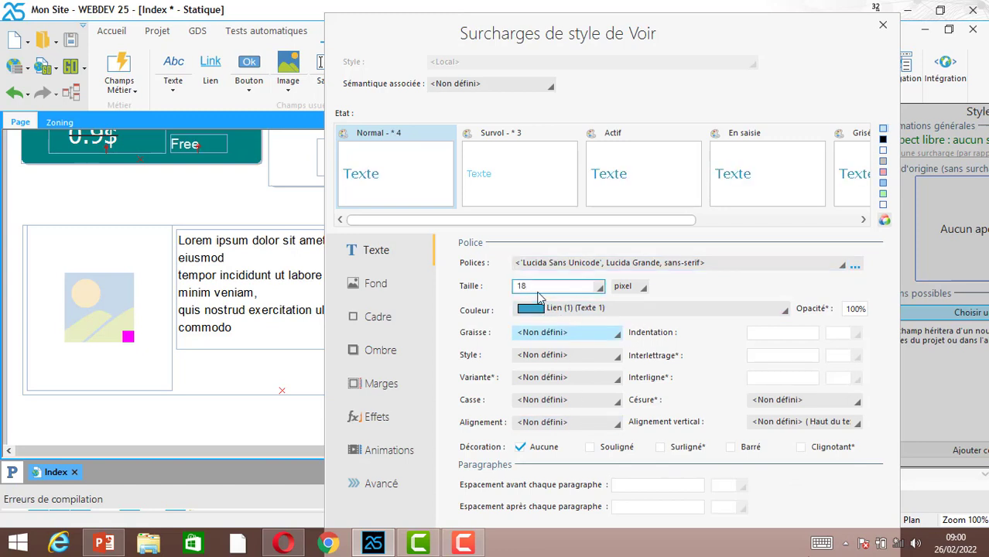
Set the link text's alignment to Centré and its vertical alignment to Milieu, and validate the style overrides and field description
{"action": "left_click", "coordinate": [374, 286]}
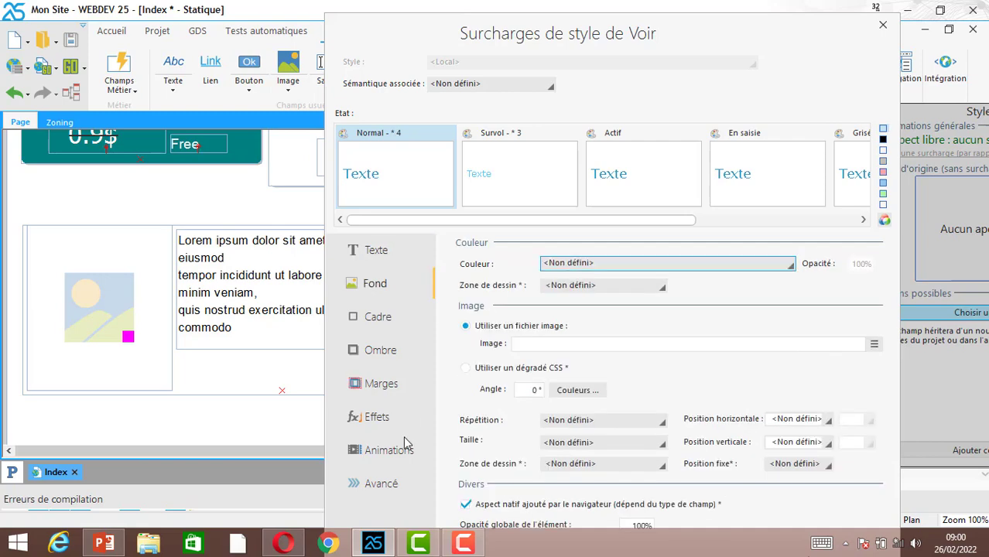
{"action": "left_click", "coordinate": [380, 258]}
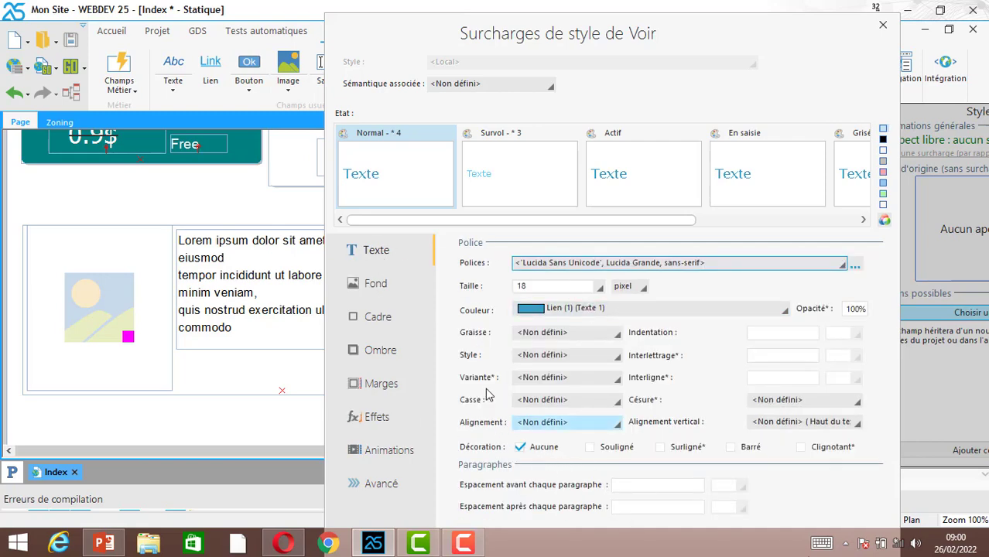
{"action": "left_click", "coordinate": [545, 425]}
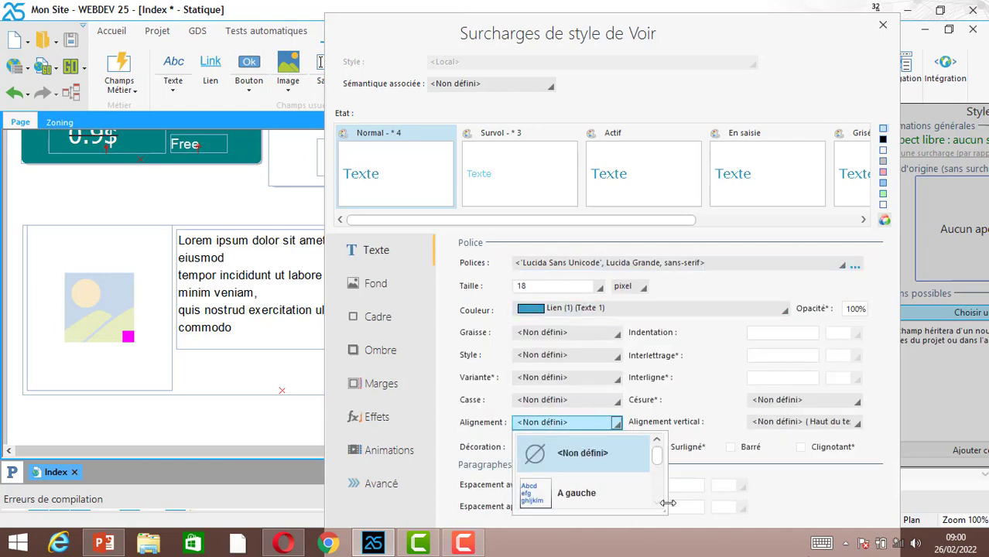
{"action": "left_click", "coordinate": [657, 507]}
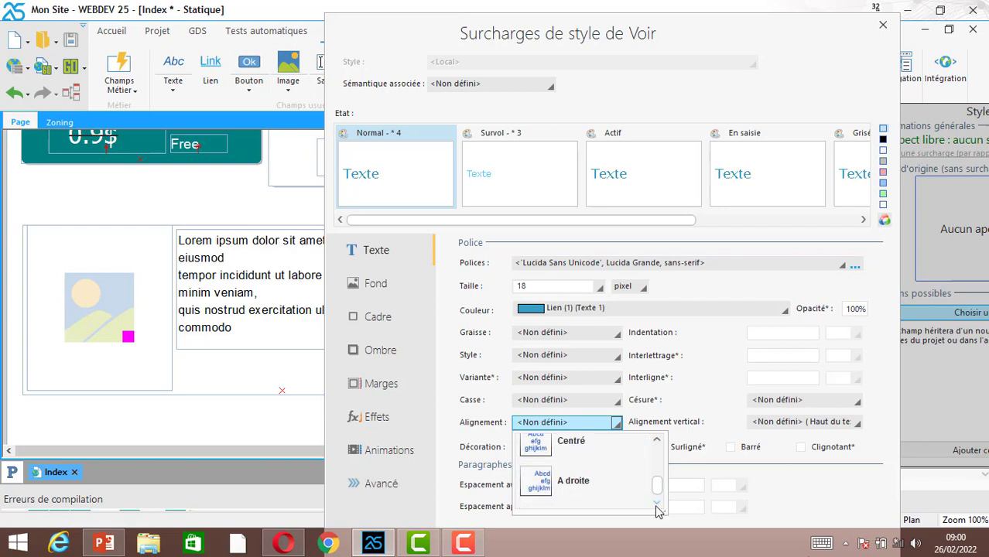
{"action": "left_click", "coordinate": [659, 442]}
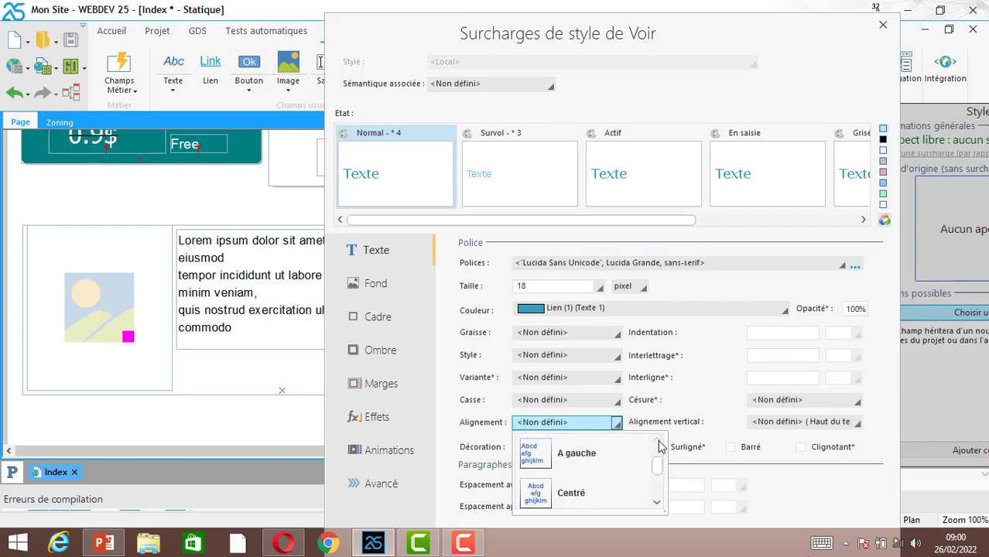
{"action": "left_click", "coordinate": [577, 494]}
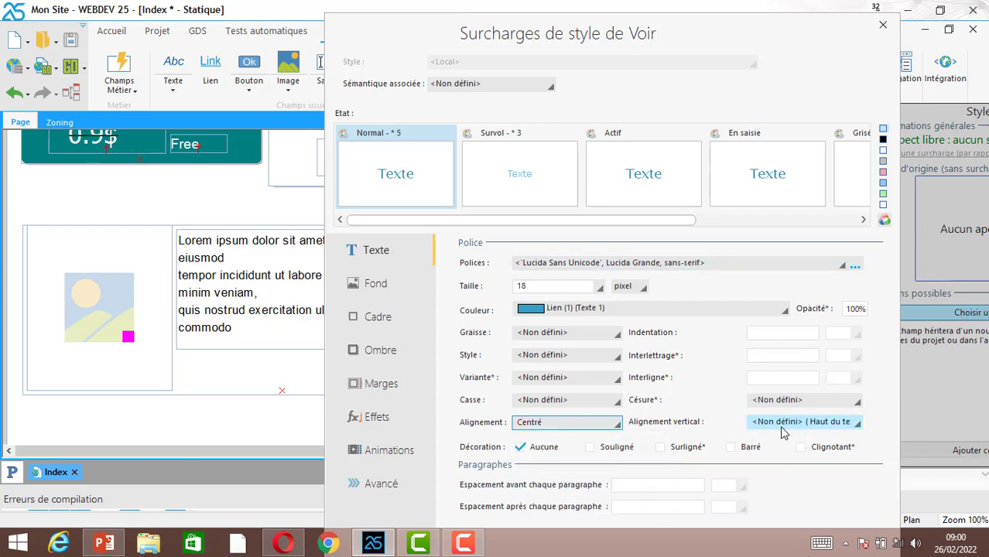
{"action": "left_click", "coordinate": [850, 428]}
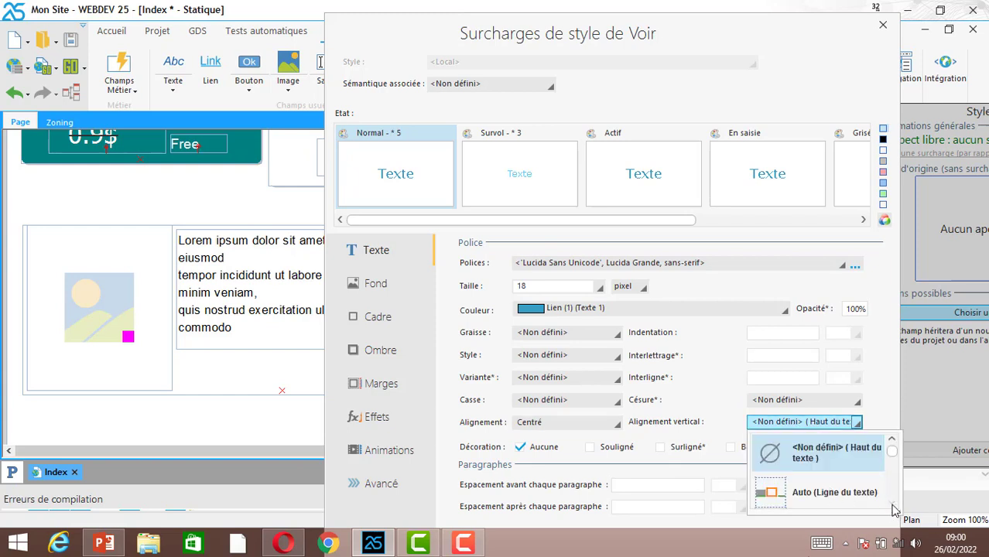
{"action": "scroll", "coordinate": [888, 505], "scroll_direction": "down", "scroll_amount": 4}
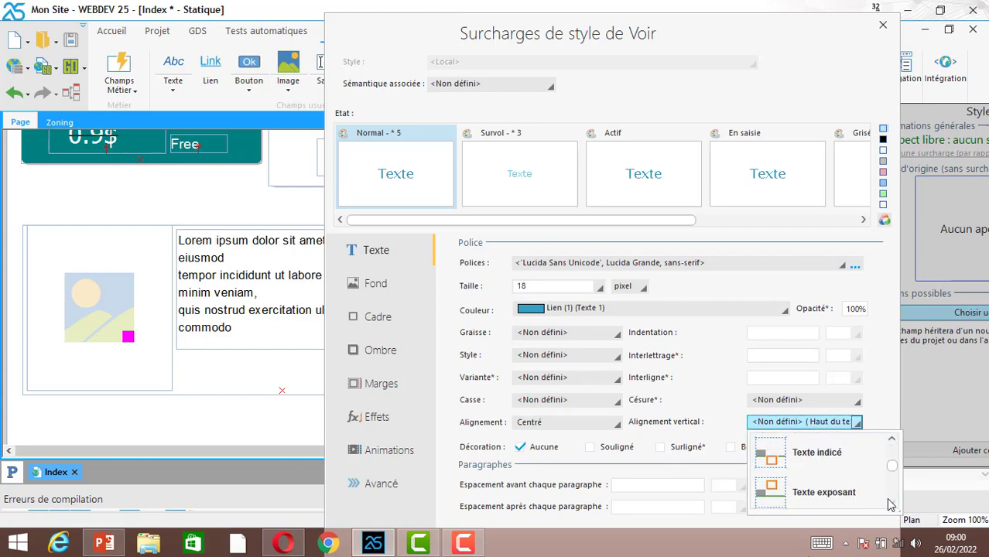
{"action": "left_click", "coordinate": [821, 499]}
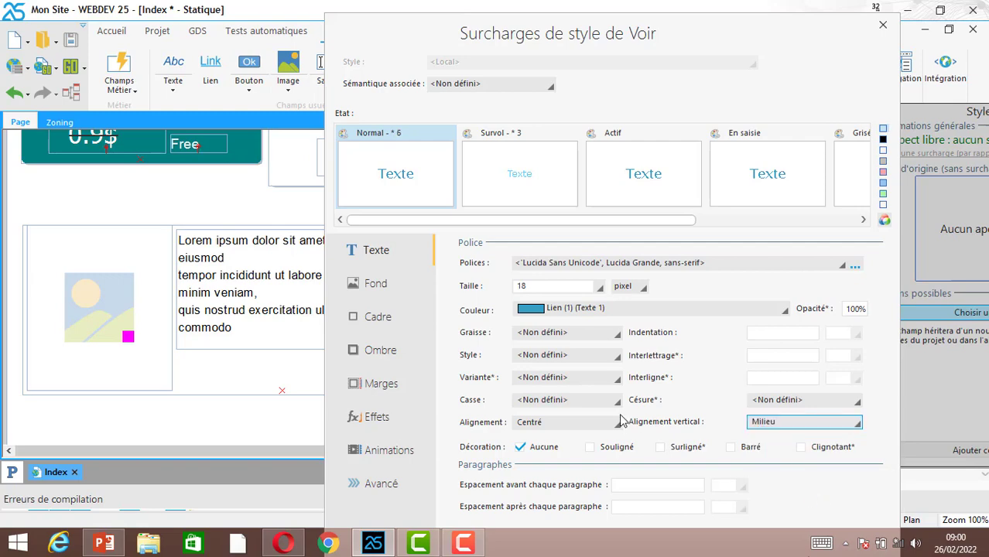
{"action": "left_click_drag", "start_coordinate": [613, 41], "coordinate": [523, 1]}
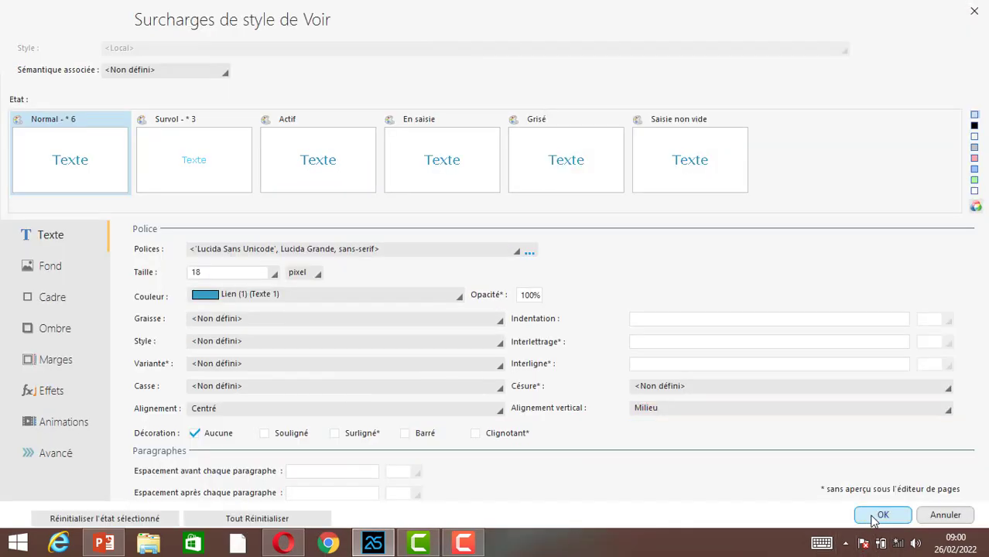
{"action": "left_click", "coordinate": [879, 516]}
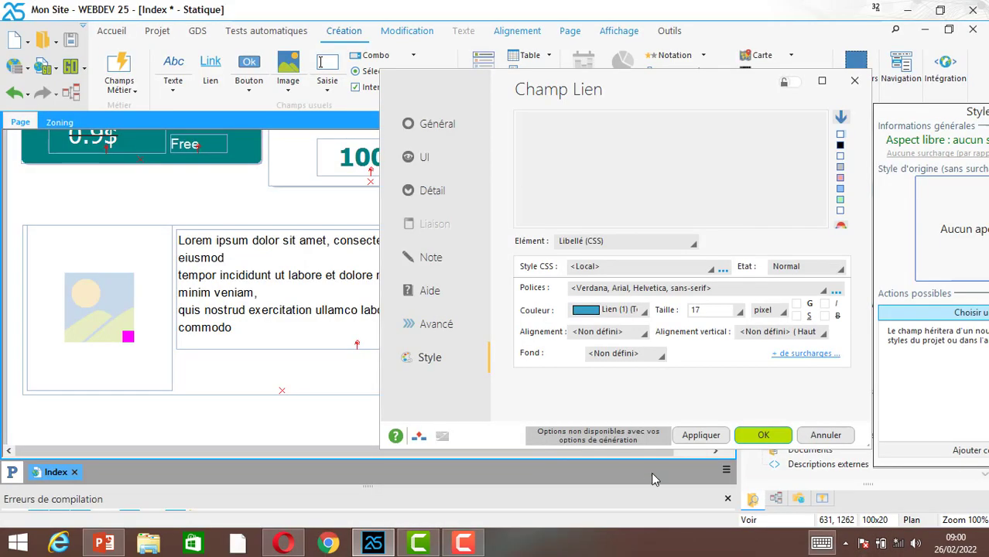
{"action": "left_click", "coordinate": [763, 437]}
Check the "Voir" link in the Opera page preview, and return to WEBDEV with the link selected
{"action": "left_click", "coordinate": [285, 393]}
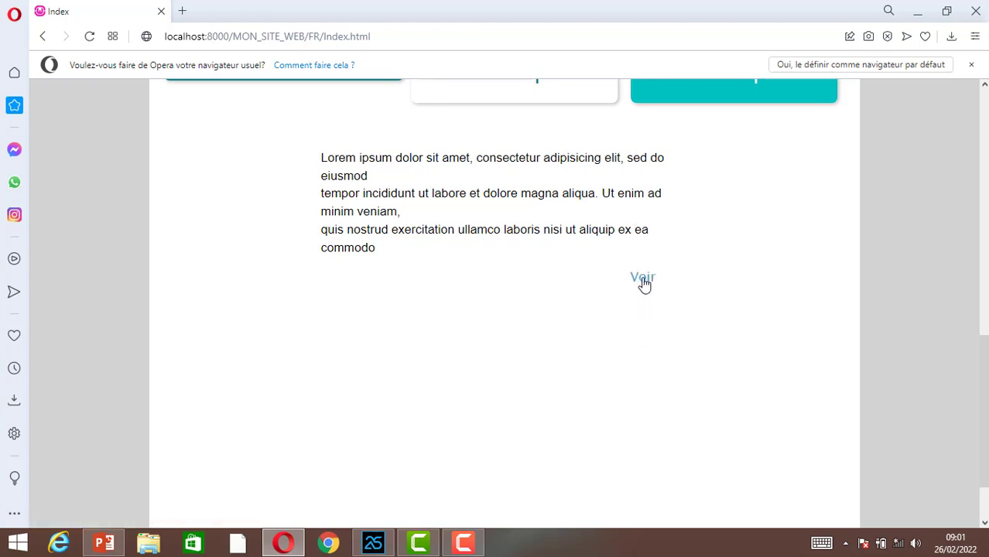
{"action": "left_click", "coordinate": [373, 544]}
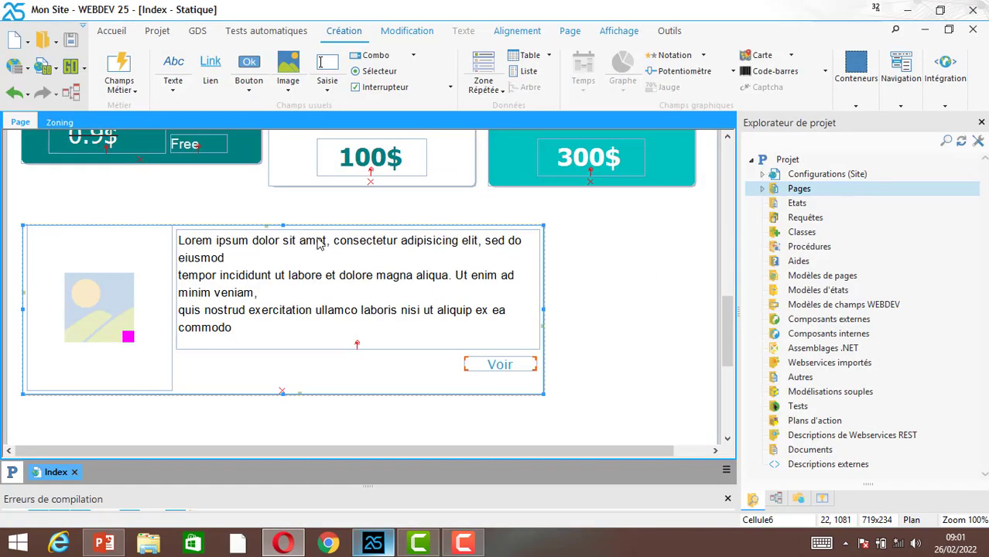
{"action": "left_click", "coordinate": [508, 364]}
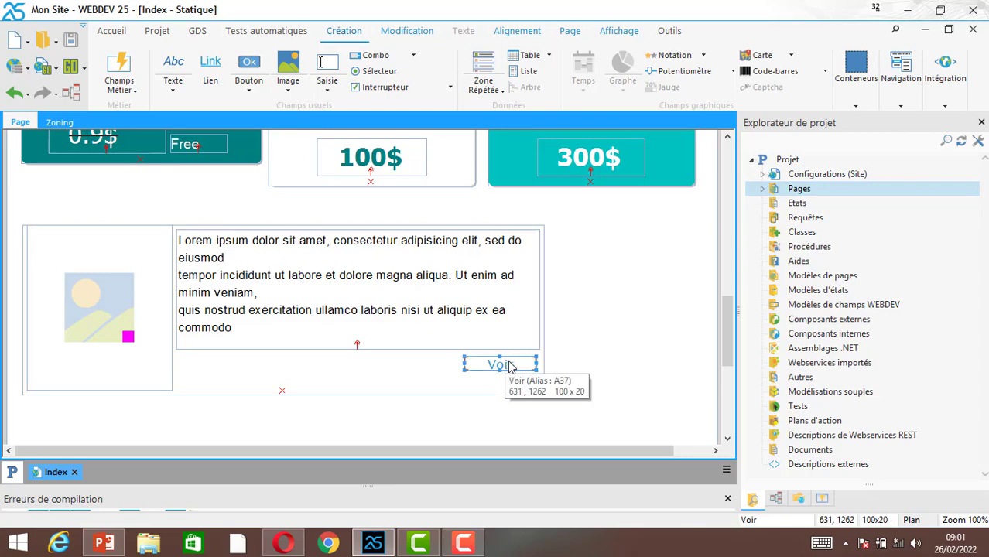
Open the "Voir" link's style overrides and set the Survol state's text size to 18 pixels
{"action": "right_click", "coordinate": [508, 363]}
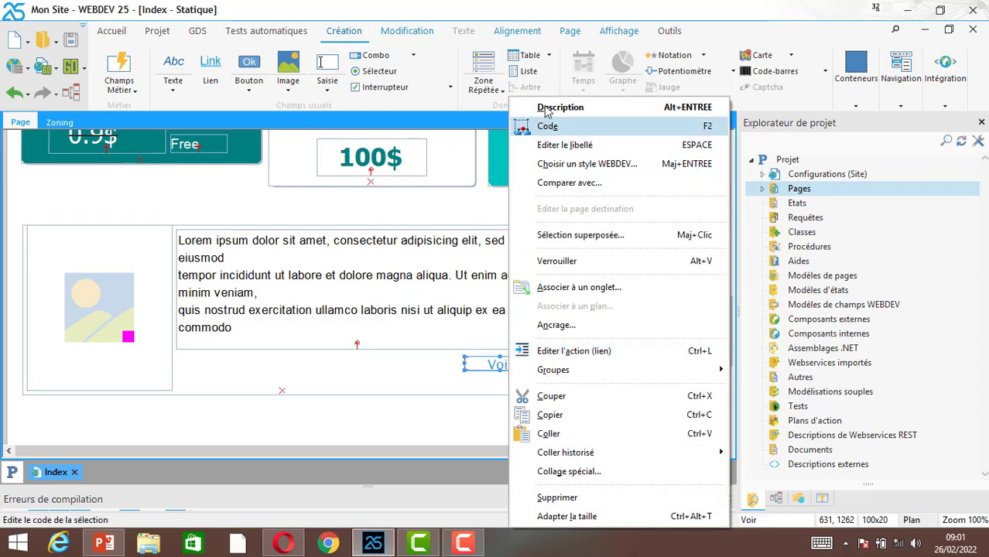
{"action": "left_click", "coordinate": [549, 107]}
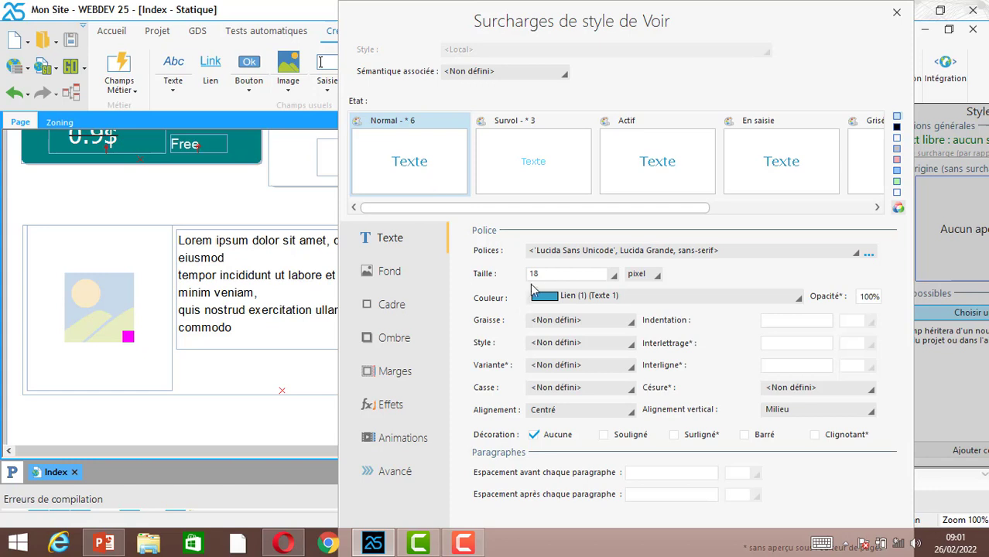
{"action": "left_click", "coordinate": [517, 160]}
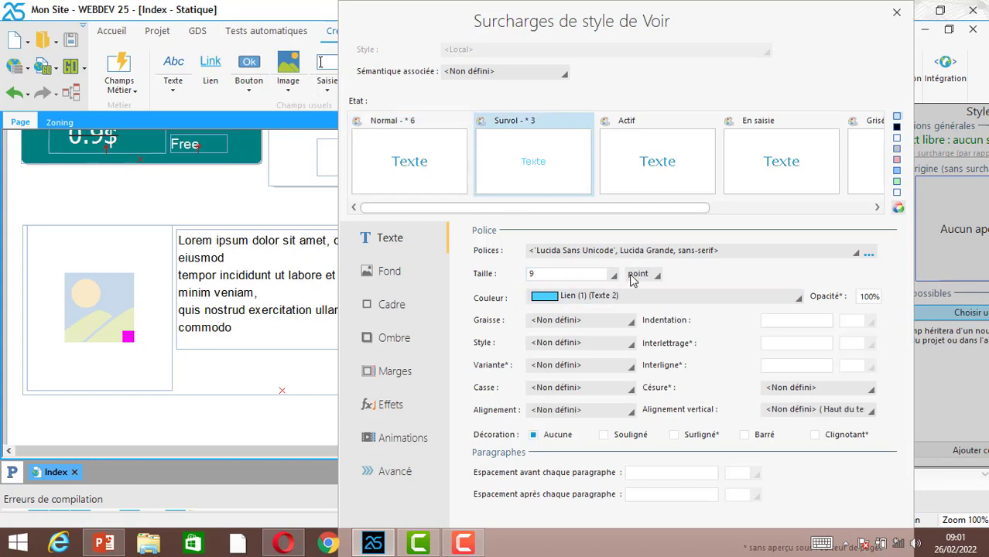
{"action": "left_click", "coordinate": [639, 275]}
{"action": "left_click", "coordinate": [650, 287]}
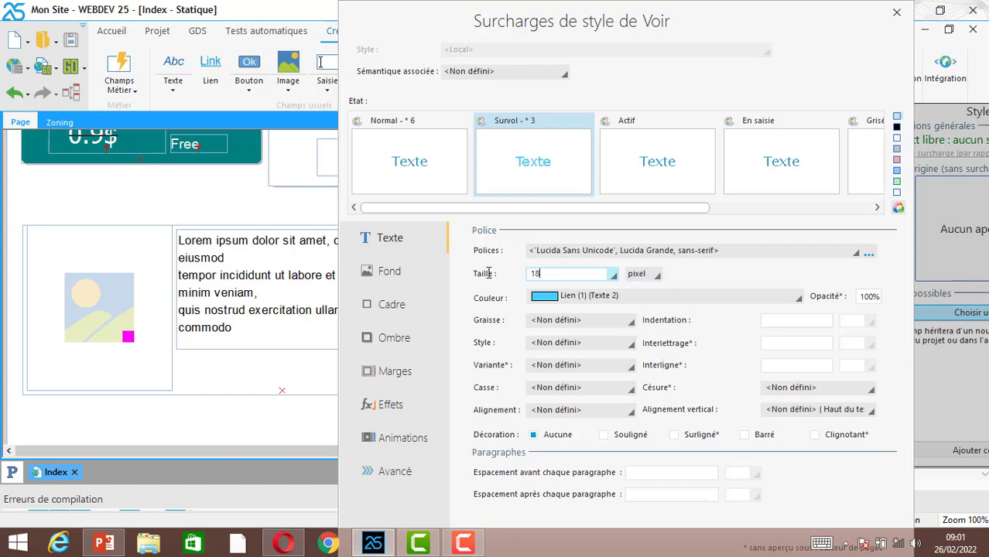
{"action": "left_click", "coordinate": [411, 156]}
{"action": "left_click", "coordinate": [574, 166]}
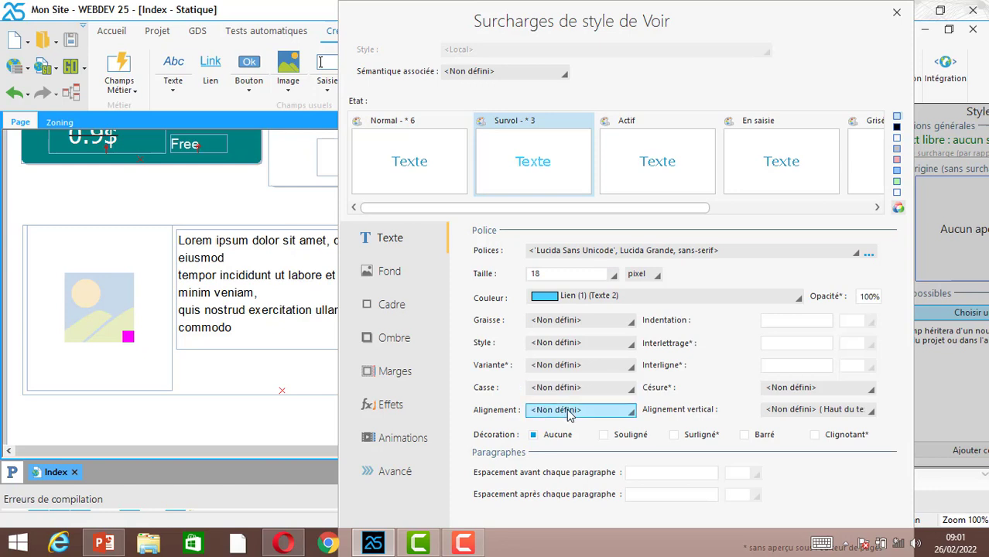
Set the Survol state's text alignment to Centré and its vertical alignment to Milieu
{"action": "key", "text": "alt+Down"}
{"action": "left_click", "coordinate": [672, 504]}
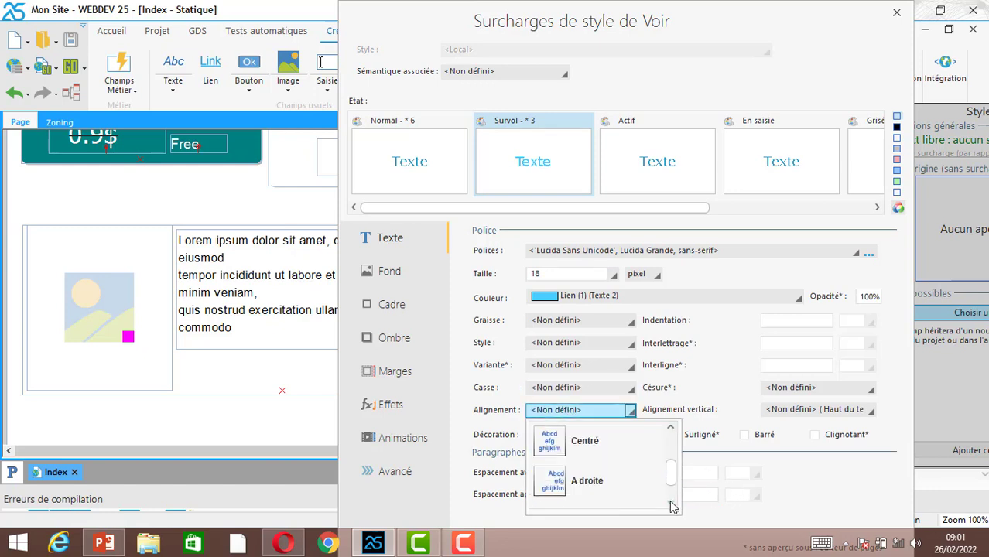
{"action": "left_click", "coordinate": [587, 441]}
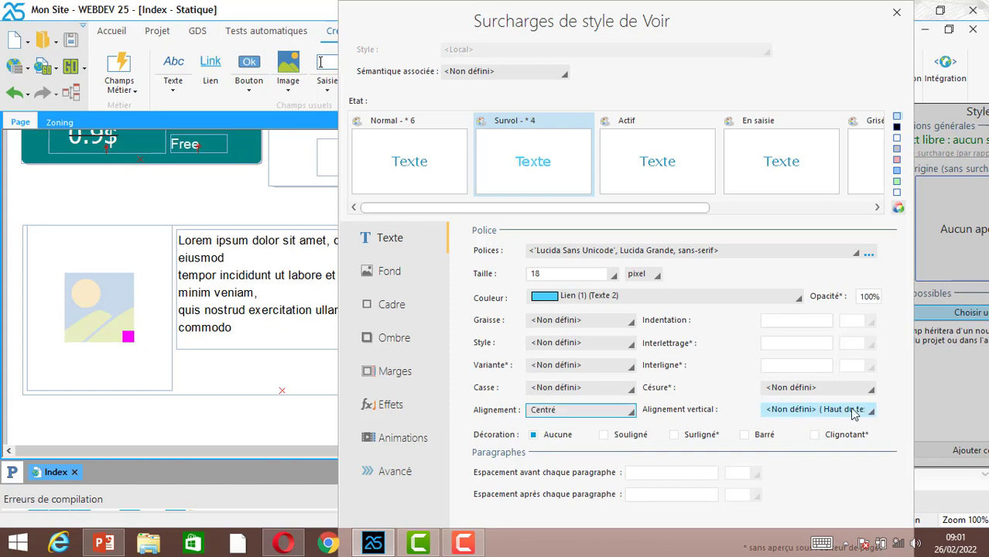
{"action": "key", "text": "alt+Down"}
{"action": "scroll", "coordinate": [898, 503], "scroll_direction": "down", "scroll_amount": 2}
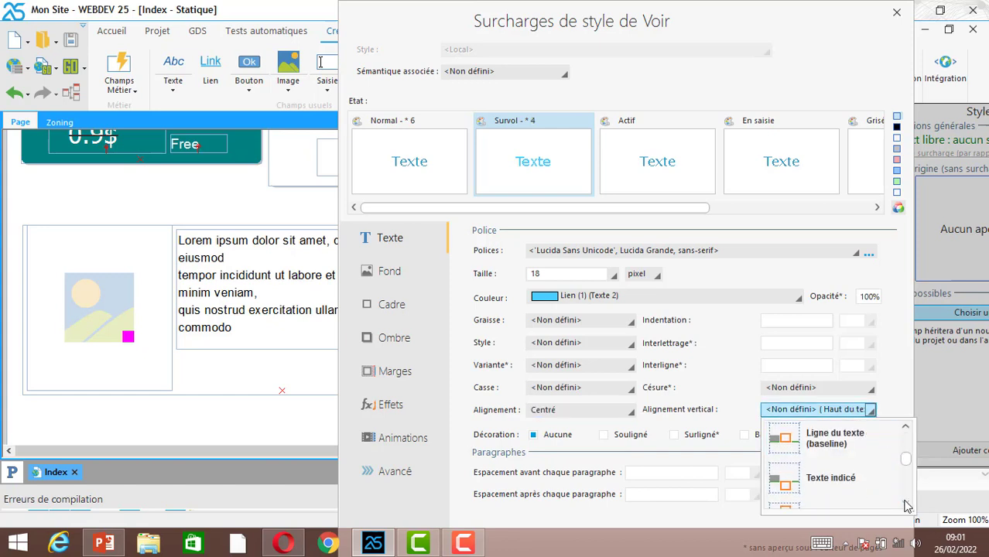
{"action": "left_click", "coordinate": [819, 441]}
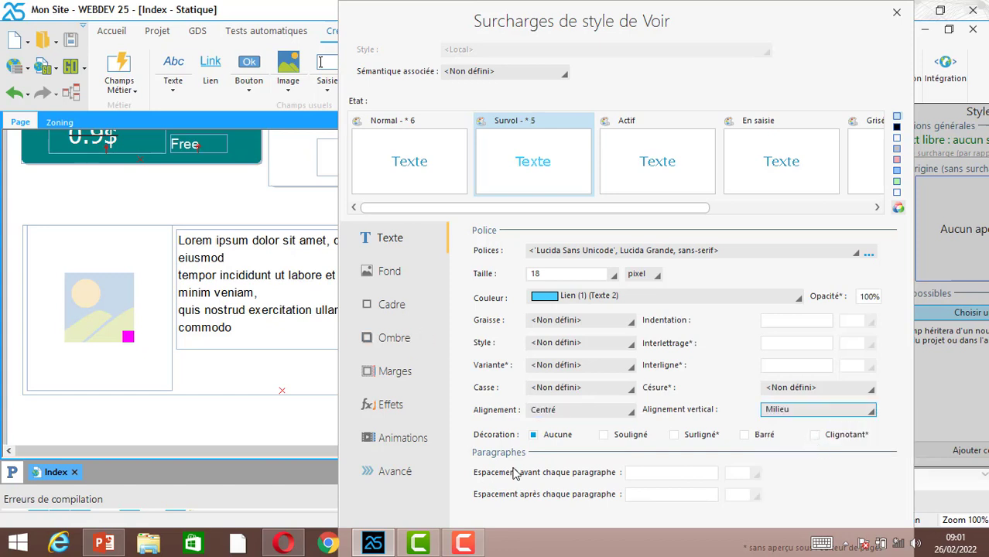
{"action": "left_click", "coordinate": [393, 247]}
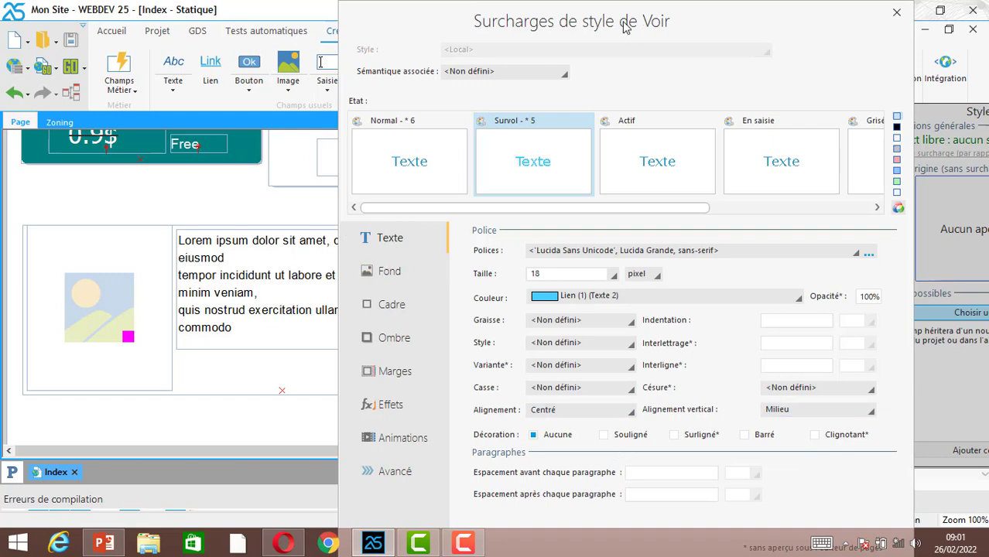
Add a transition effect to the Survol state of the "Voir" link
{"action": "left_click_drag", "start_coordinate": [625, 26], "coordinate": [595, 27]}
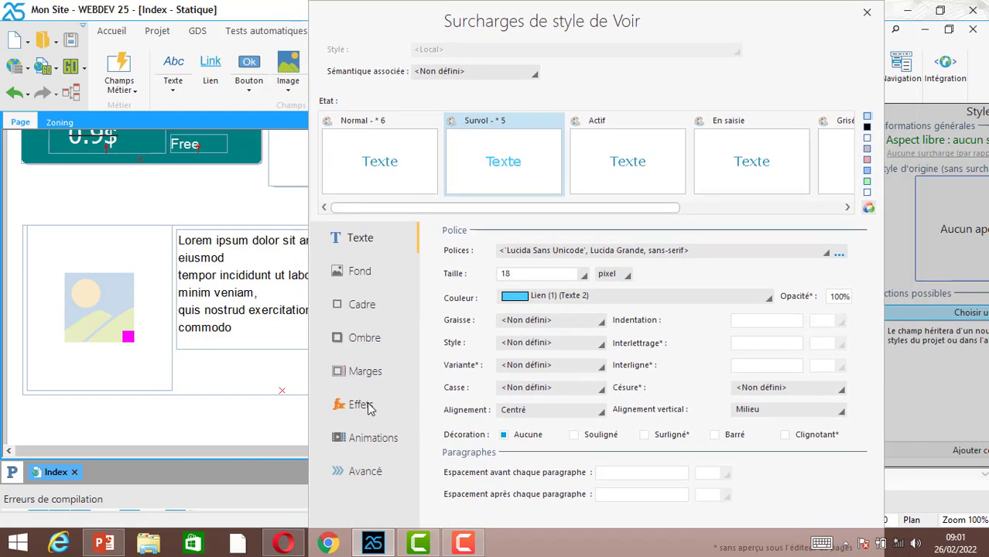
{"action": "left_click", "coordinate": [364, 405]}
{"action": "left_click", "coordinate": [450, 251]}
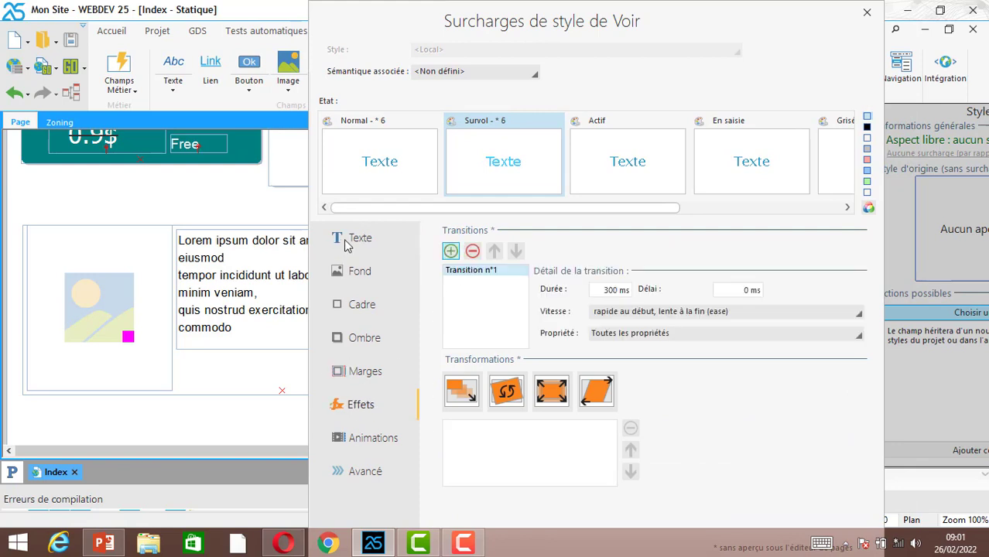
Add a transition effect to the link's Normal state, and validate the style overrides and field description
{"action": "left_click", "coordinate": [352, 237]}
{"action": "left_click", "coordinate": [379, 161]}
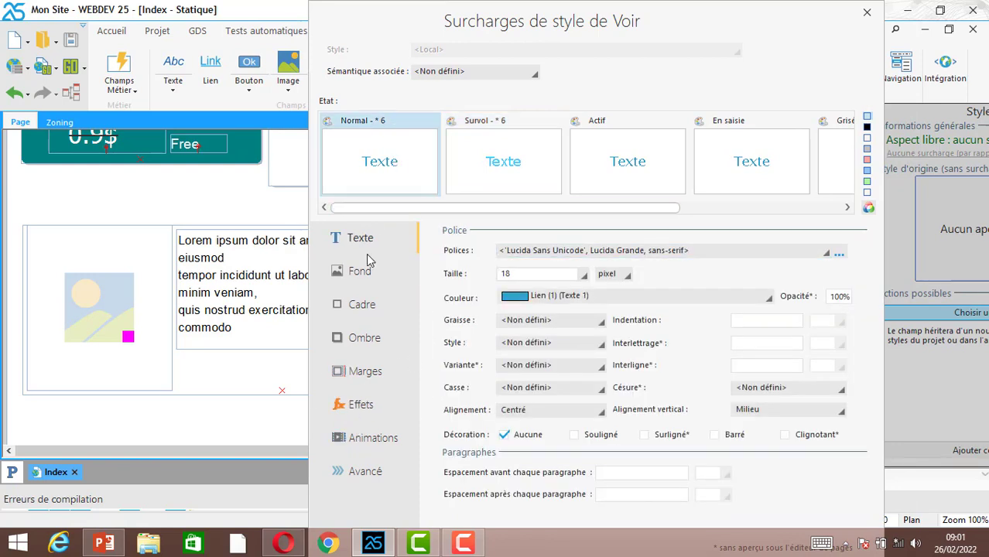
{"action": "left_click", "coordinate": [355, 403]}
{"action": "left_click", "coordinate": [451, 252]}
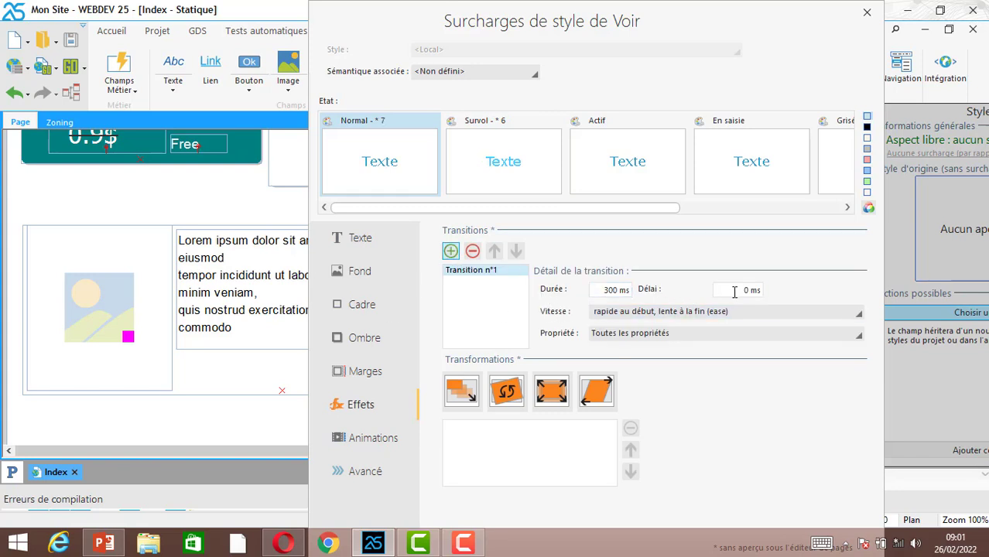
{"action": "left_click_drag", "start_coordinate": [644, 27], "coordinate": [596, 32]}
{"action": "double_click", "coordinate": [596, 32]}
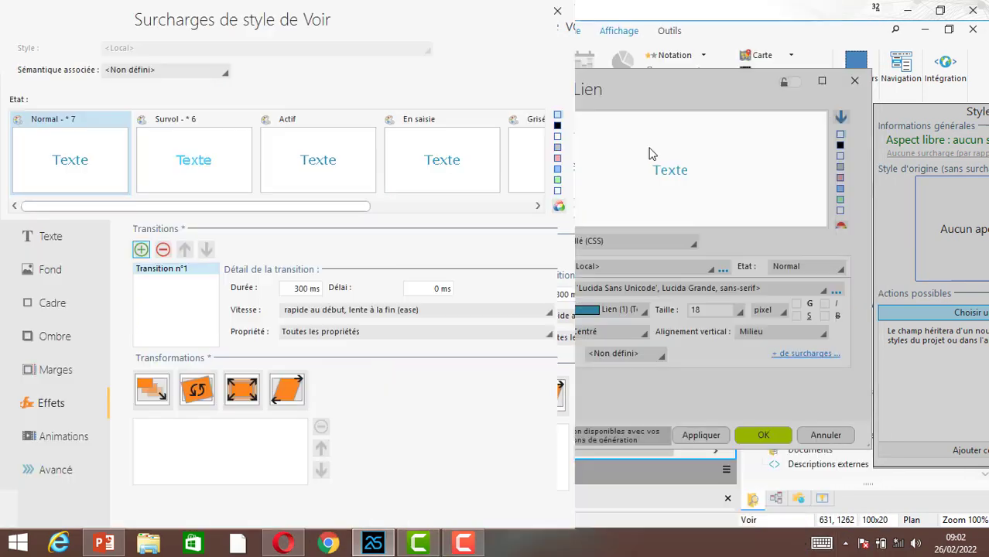
{"action": "left_click", "coordinate": [883, 515]}
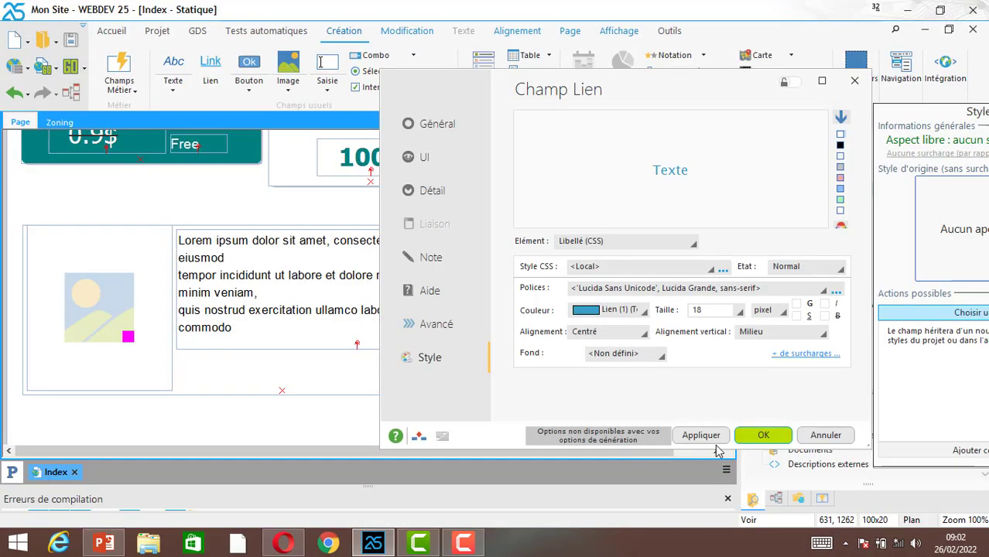
{"action": "left_click", "coordinate": [763, 436]}
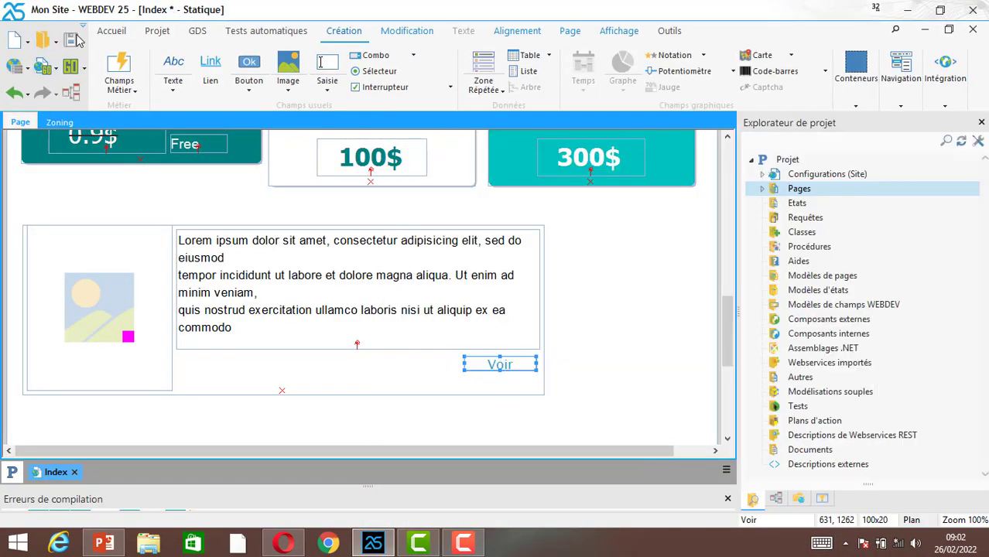
Reload the page preview in Opera to check the restyled "Voir" link, and return to WEBDEV
{"action": "left_click", "coordinate": [278, 536]}
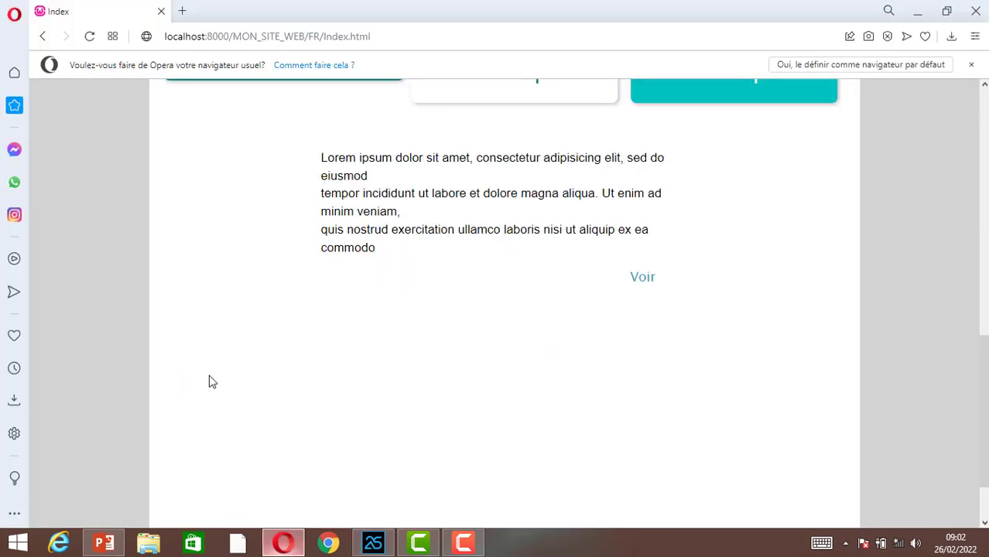
{"action": "left_click", "coordinate": [93, 43]}
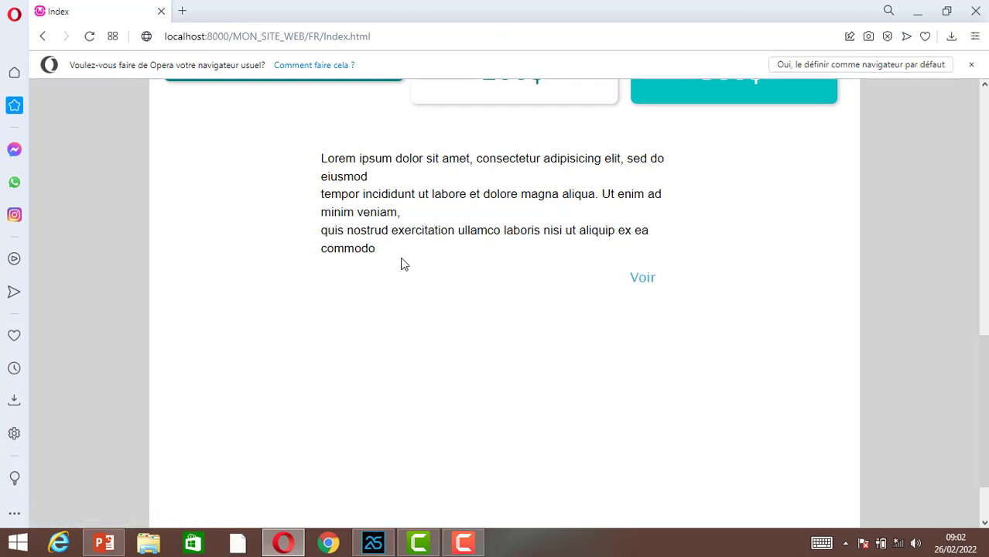
{"action": "left_click", "coordinate": [373, 543]}
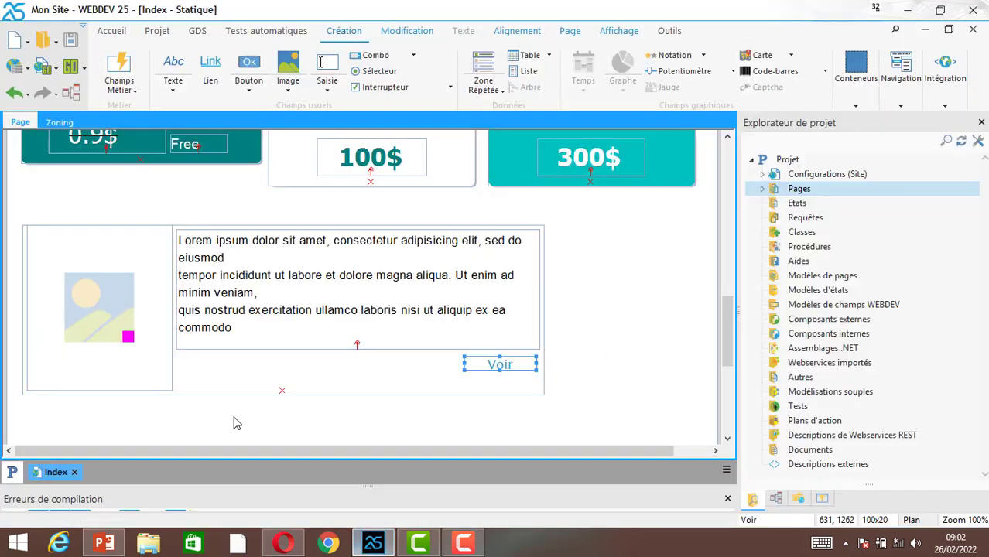
Set the cell's image to "6088-8lenovo-laptop-yoga-c930-hero h.png" from the project gallery's Hard et Soft folder, and validate the field description
{"action": "left_click", "coordinate": [100, 288]}
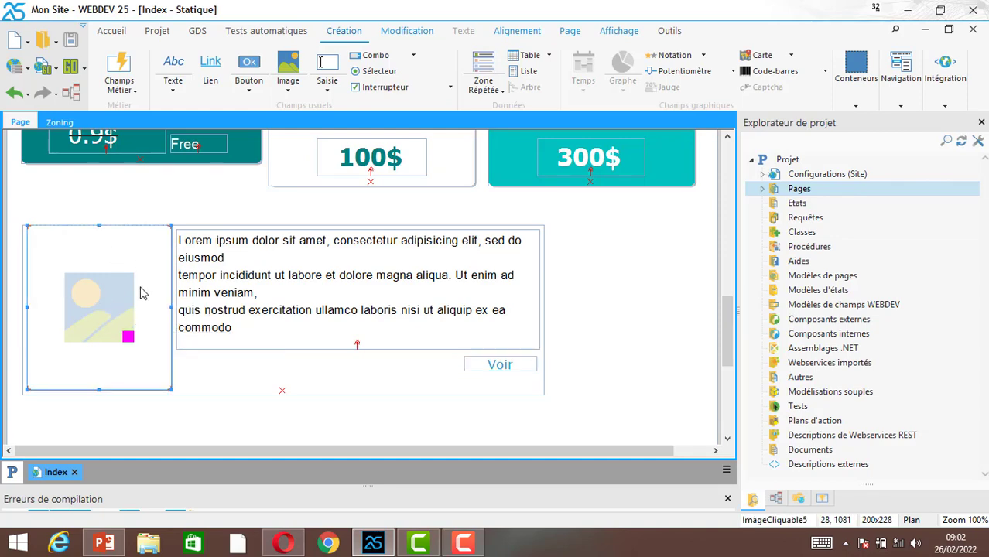
{"action": "right_click", "coordinate": [114, 295]}
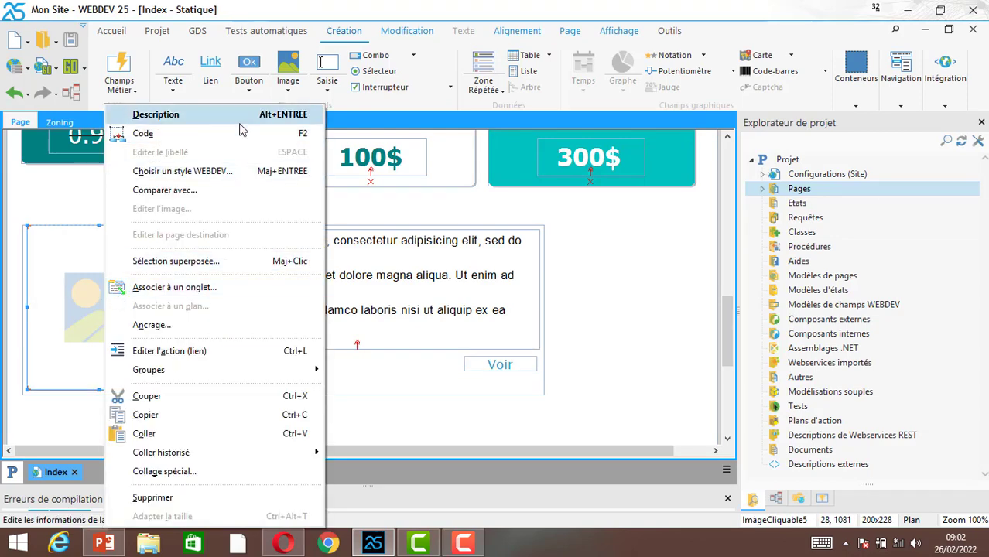
{"action": "left_click", "coordinate": [478, 168]}
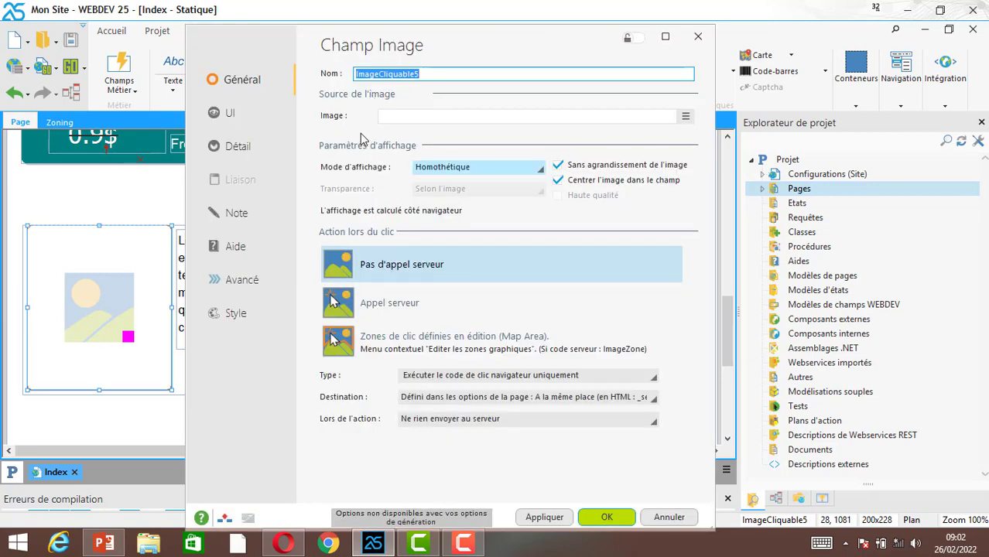
{"action": "left_click", "coordinate": [686, 116]}
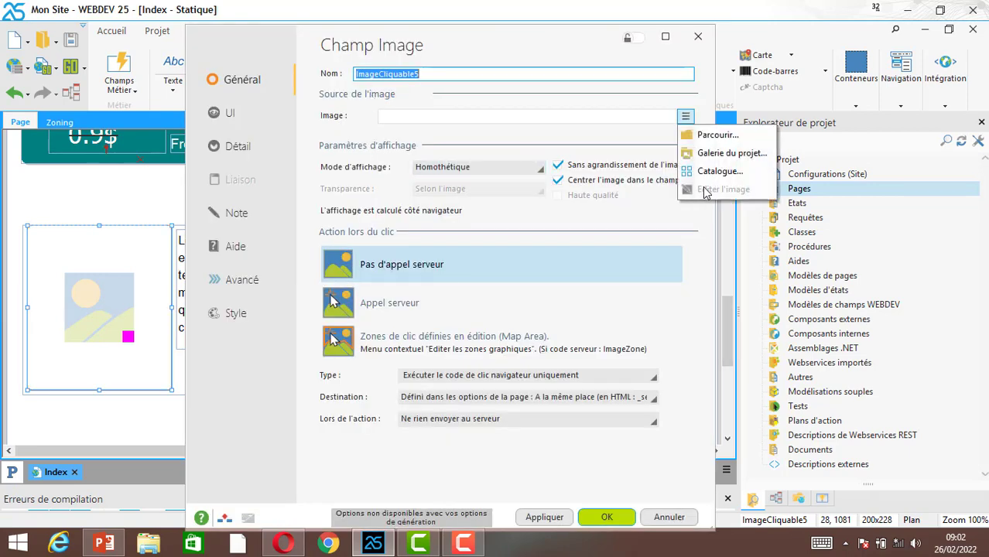
{"action": "left_click", "coordinate": [740, 151]}
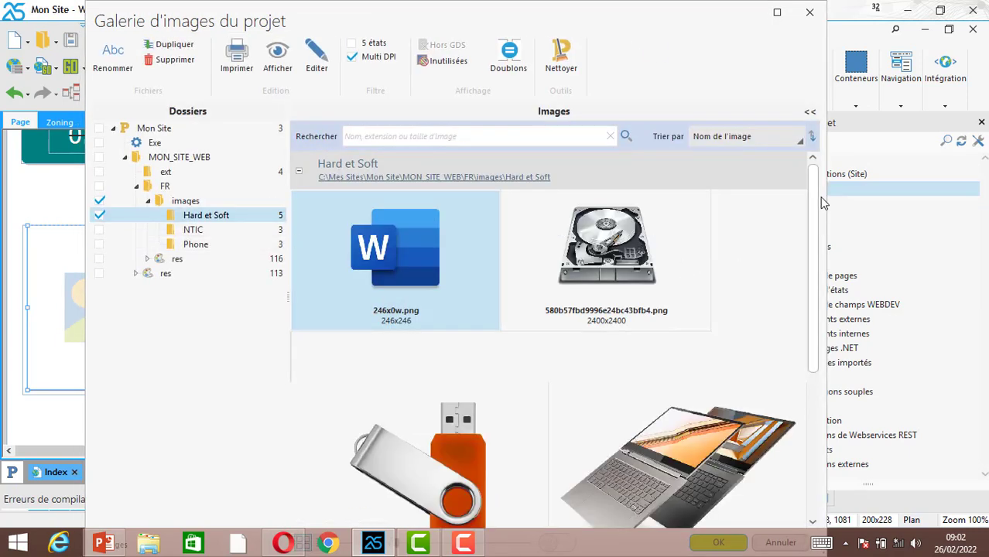
{"action": "mouse_move", "coordinate": [815, 250]}
{"action": "left_mouse_down"}
{"action": "mouse_move", "coordinate": [815, 313]}
{"action": "mouse_move", "coordinate": [803, 256]}
{"action": "left_mouse_up"}
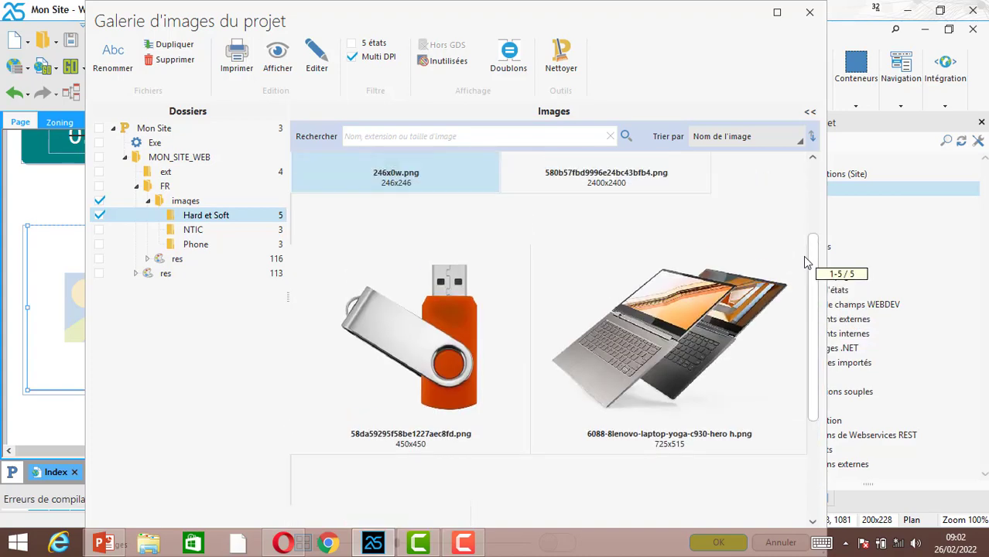
{"action": "left_click", "coordinate": [649, 339]}
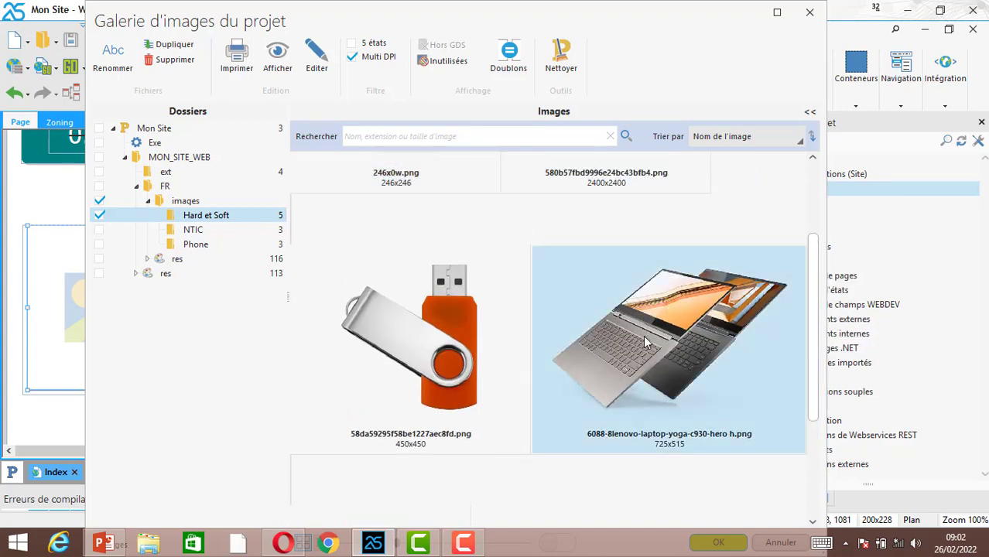
{"action": "double_click", "coordinate": [643, 335]}
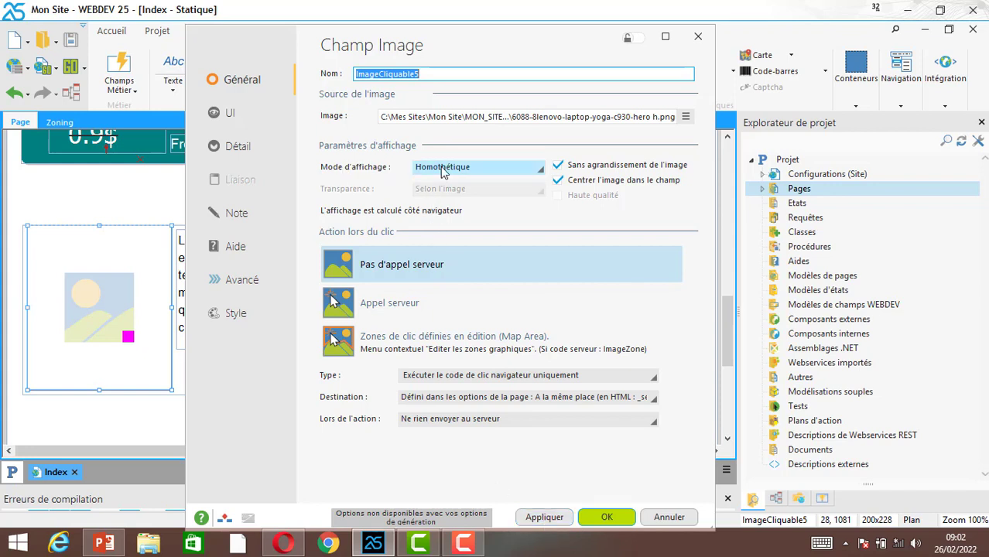
{"action": "left_click", "coordinate": [474, 169]}
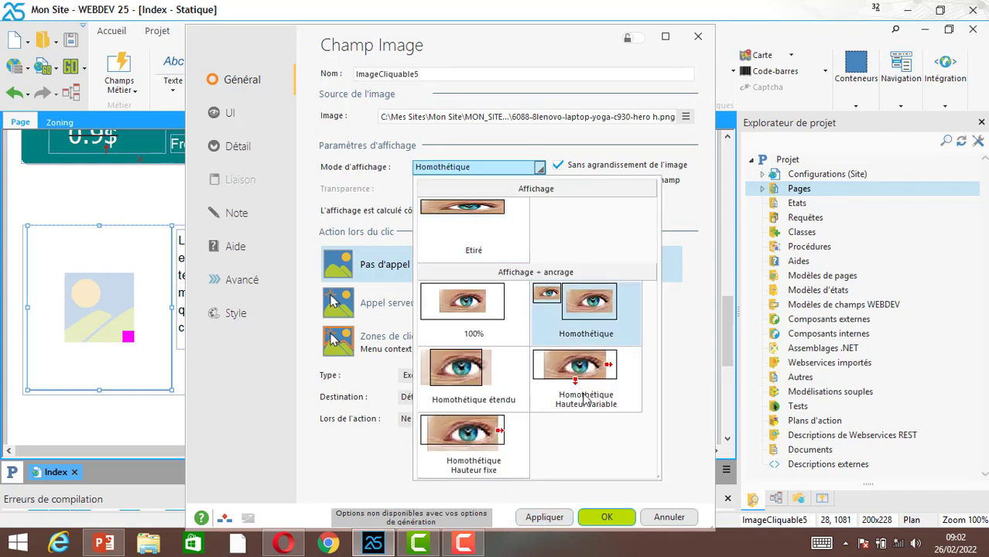
{"action": "left_click", "coordinate": [557, 518]}
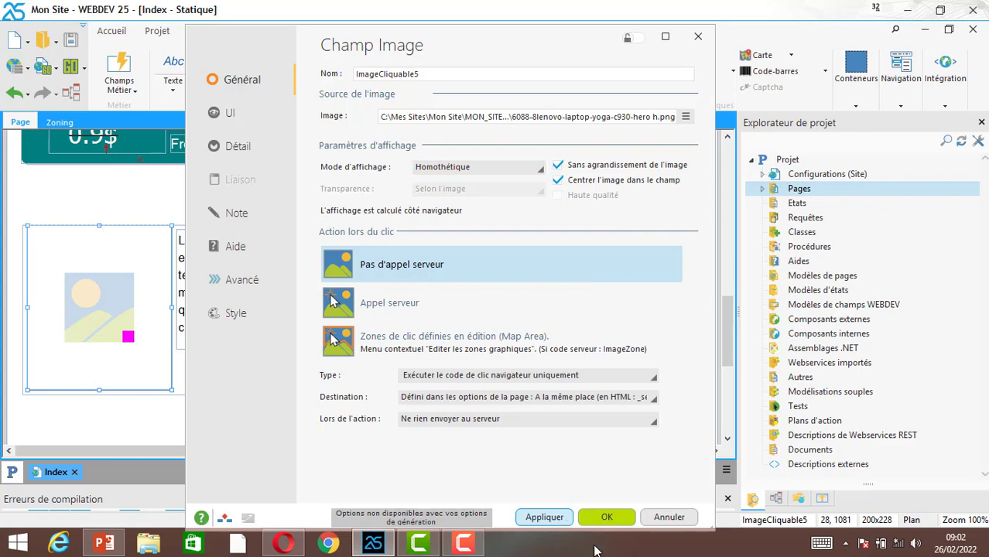
{"action": "left_click", "coordinate": [608, 518]}
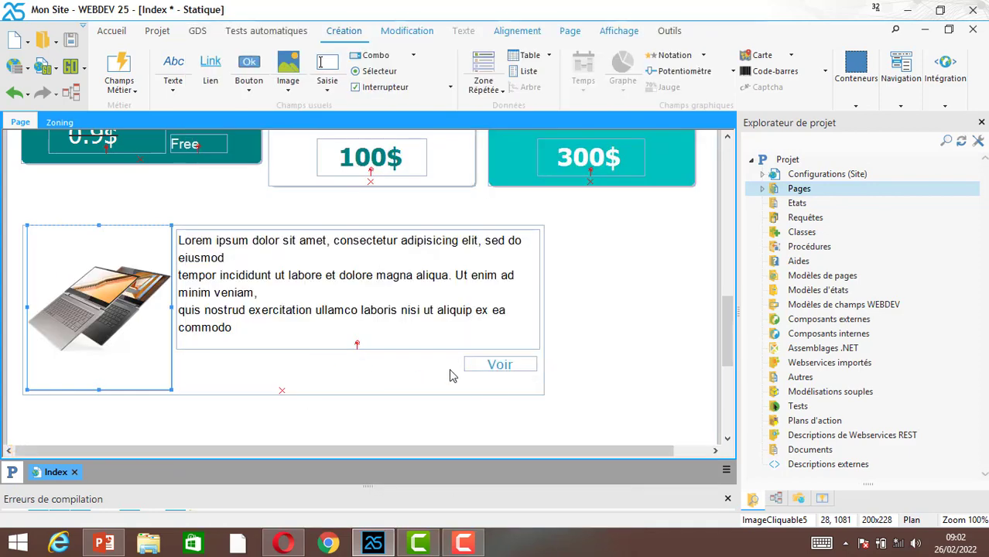
Check the laptop image in the reloaded Opera page preview, and return to WEBDEV
{"action": "left_click", "coordinate": [401, 387]}
{"action": "left_click", "coordinate": [274, 544]}
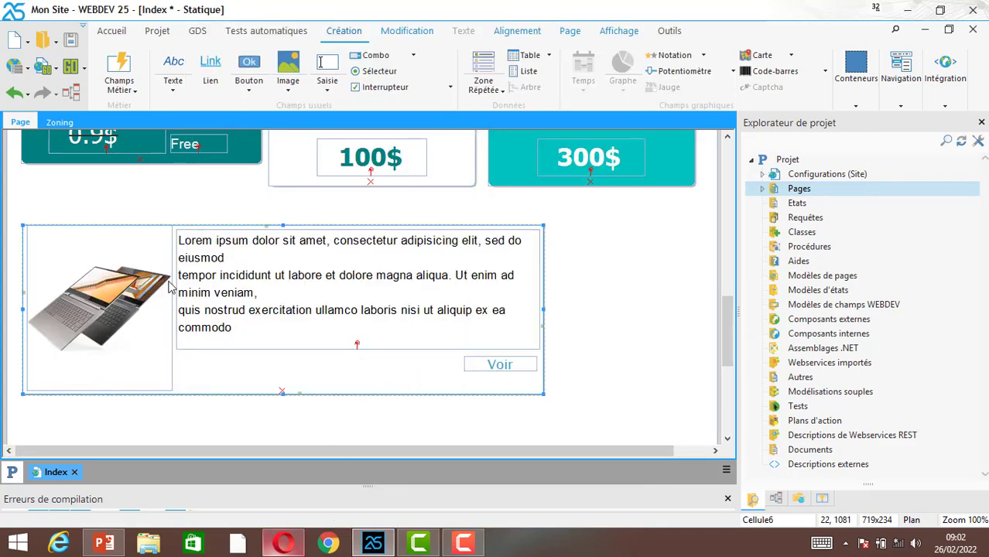
{"action": "left_click", "coordinate": [90, 38]}
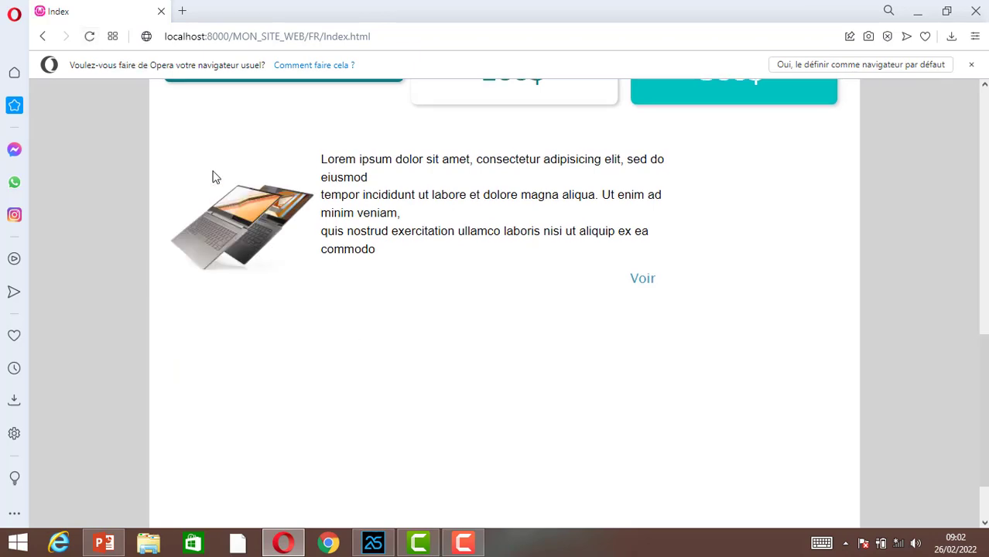
{"action": "left_click", "coordinate": [373, 544]}
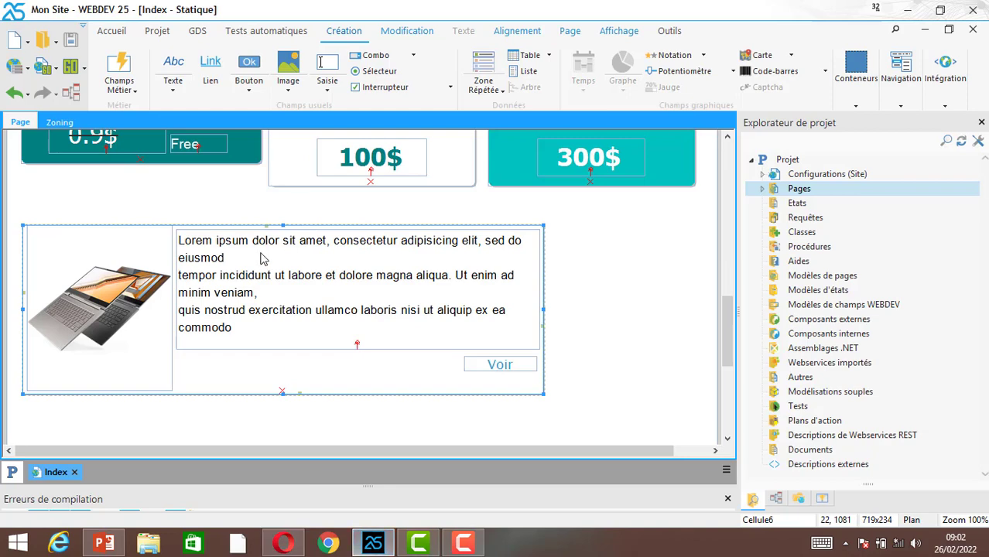
Set the laptop image field's display mode to 100% and apply the change
{"action": "left_click", "coordinate": [120, 304]}
{"action": "right_click", "coordinate": [142, 275]}
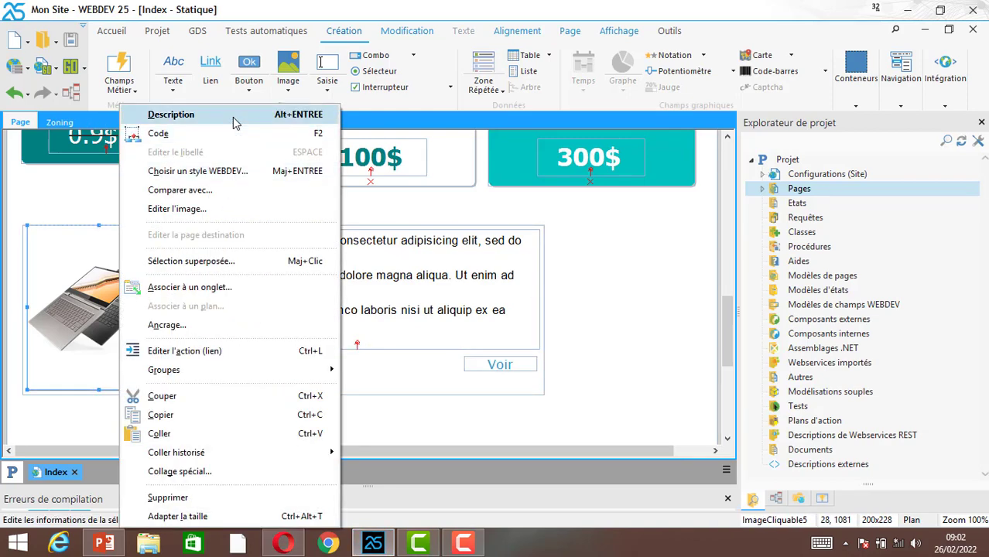
{"action": "left_click", "coordinate": [392, 154]}
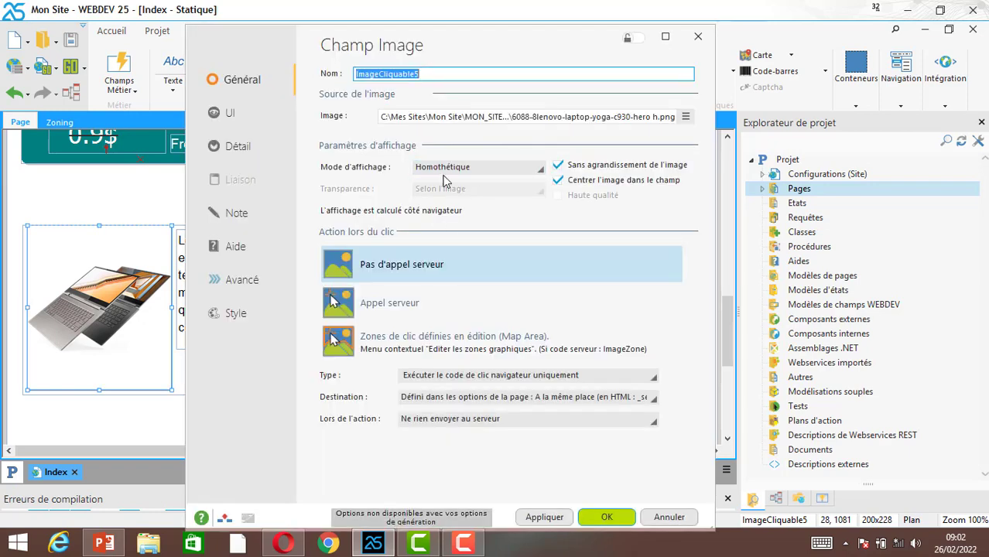
{"action": "left_click", "coordinate": [461, 168]}
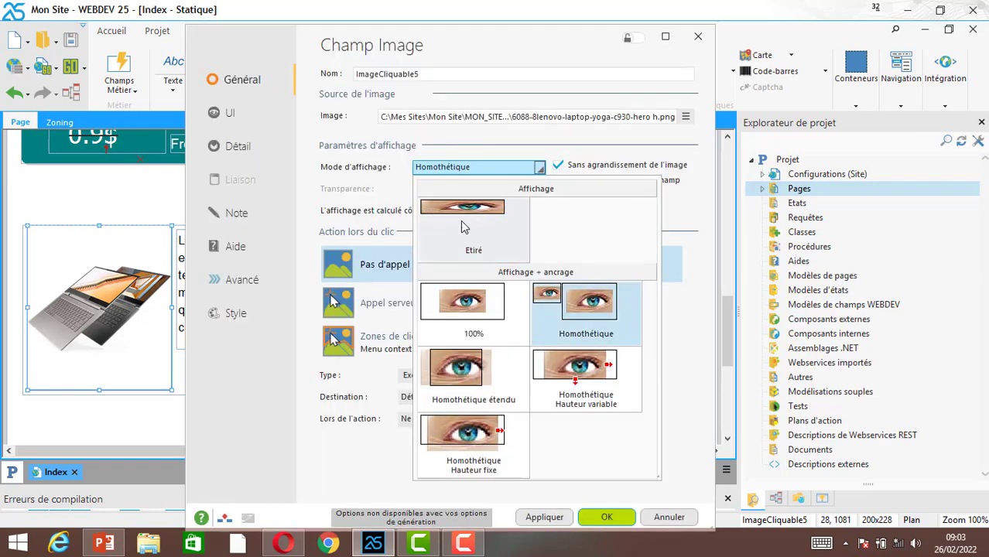
{"action": "left_click", "coordinate": [463, 311]}
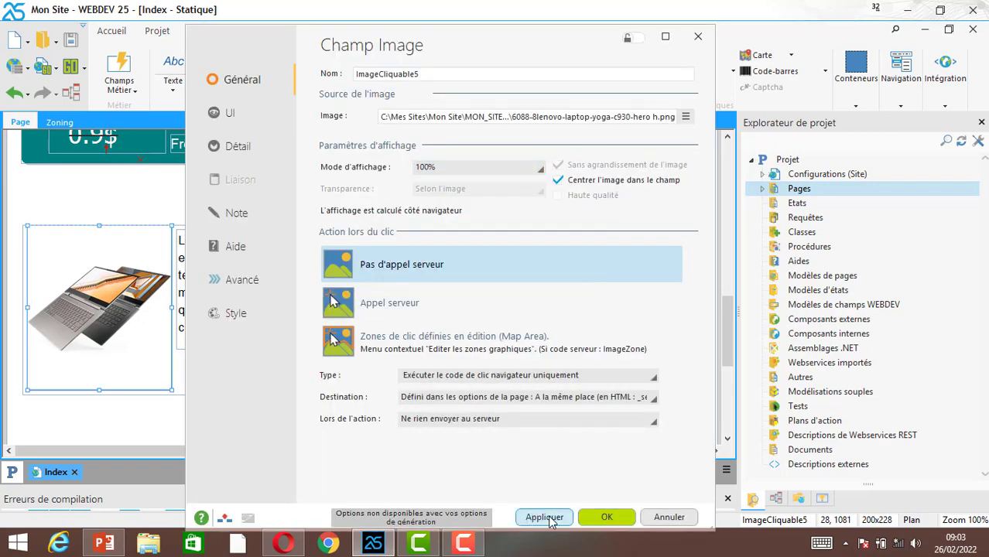
{"action": "left_click", "coordinate": [546, 518]}
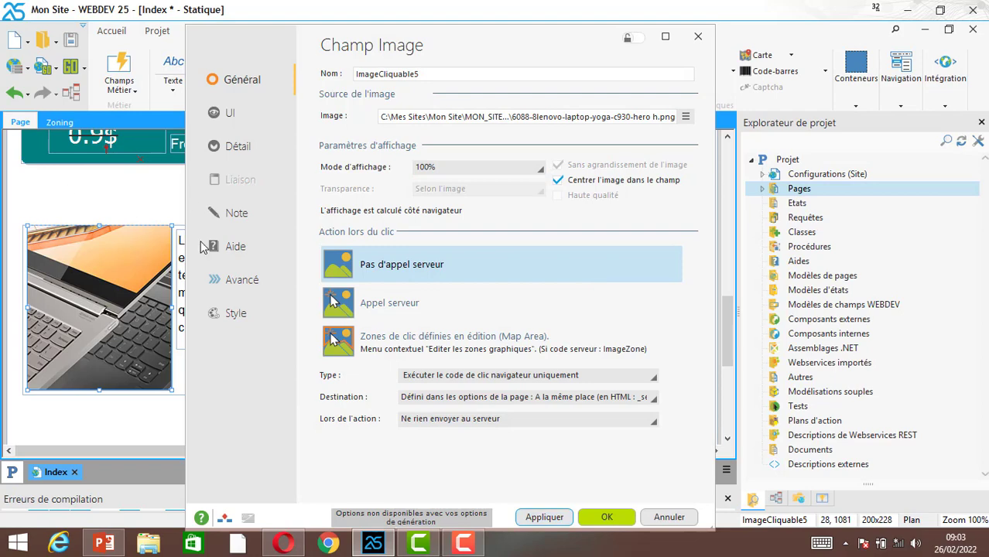
Save the page, check the laptop image in the reloaded Opera preview, and return to WEBDEV
{"action": "left_click", "coordinate": [71, 40]}
{"action": "left_click", "coordinate": [282, 543]}
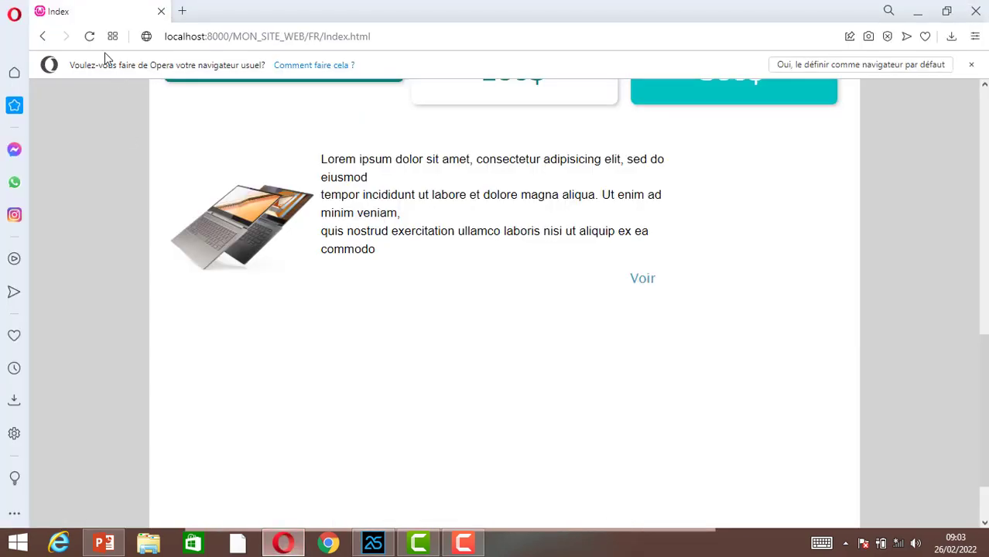
{"action": "left_click", "coordinate": [90, 37]}
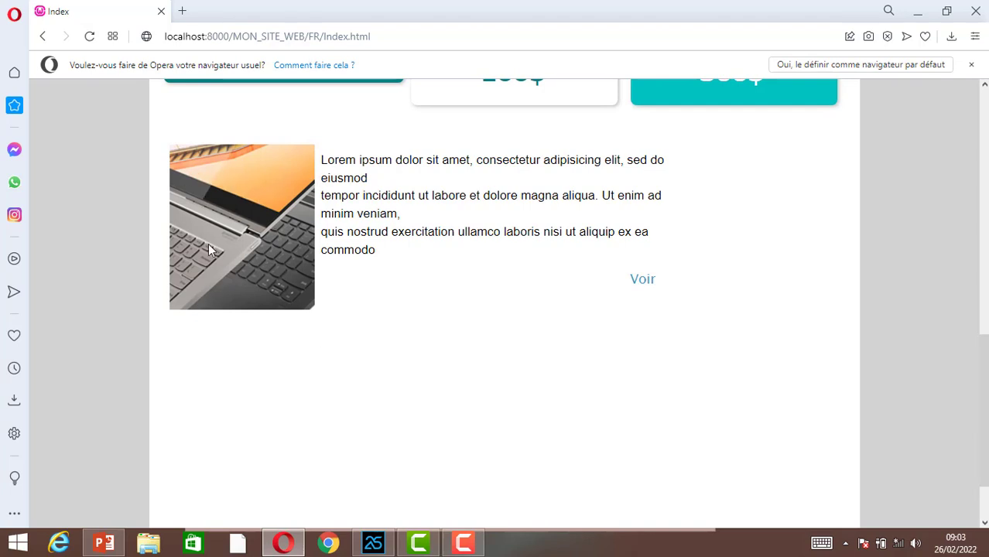
{"action": "left_click", "coordinate": [373, 543]}
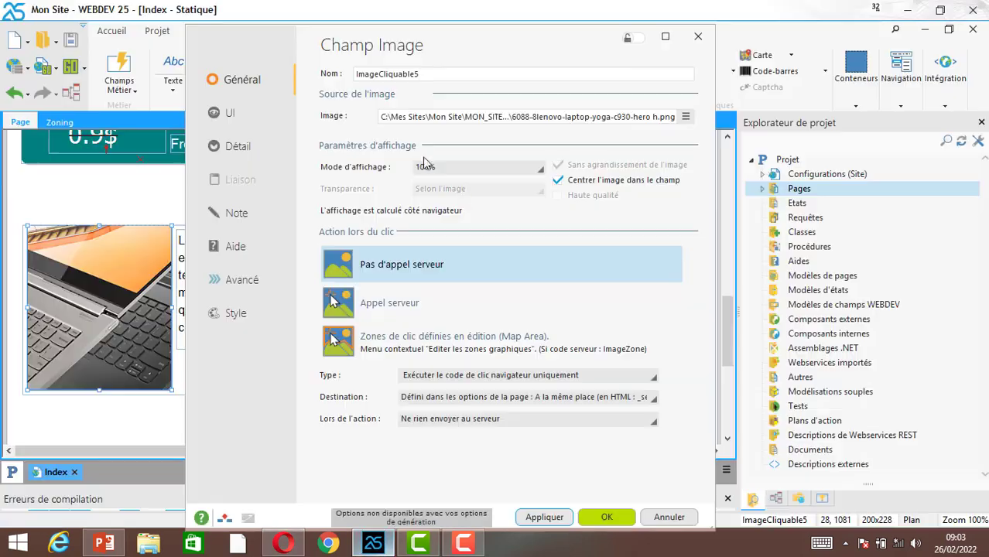
Switch the laptop image's display mode to Homothétique étendu and apply it
{"action": "left_click", "coordinate": [455, 170]}
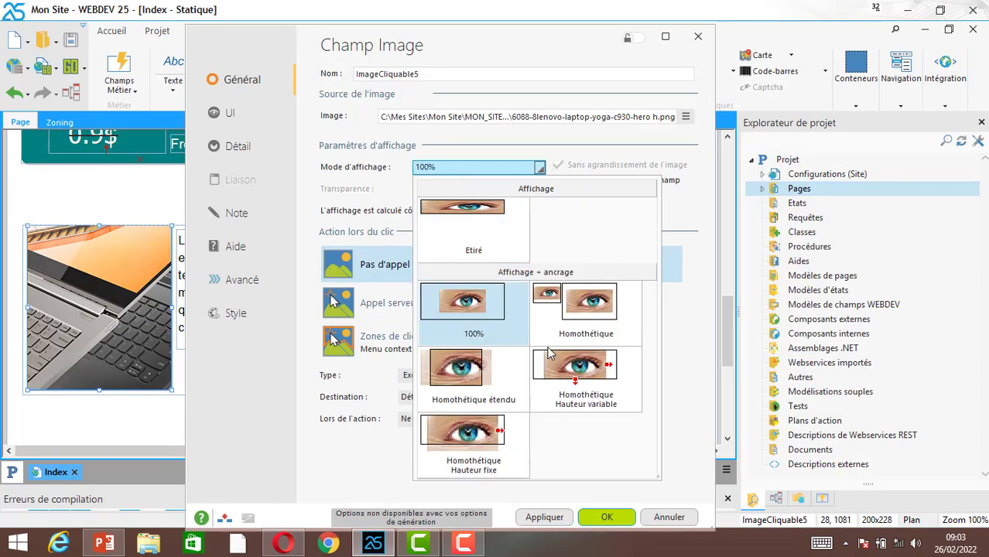
{"action": "left_click", "coordinate": [580, 317]}
{"action": "left_click", "coordinate": [503, 168]}
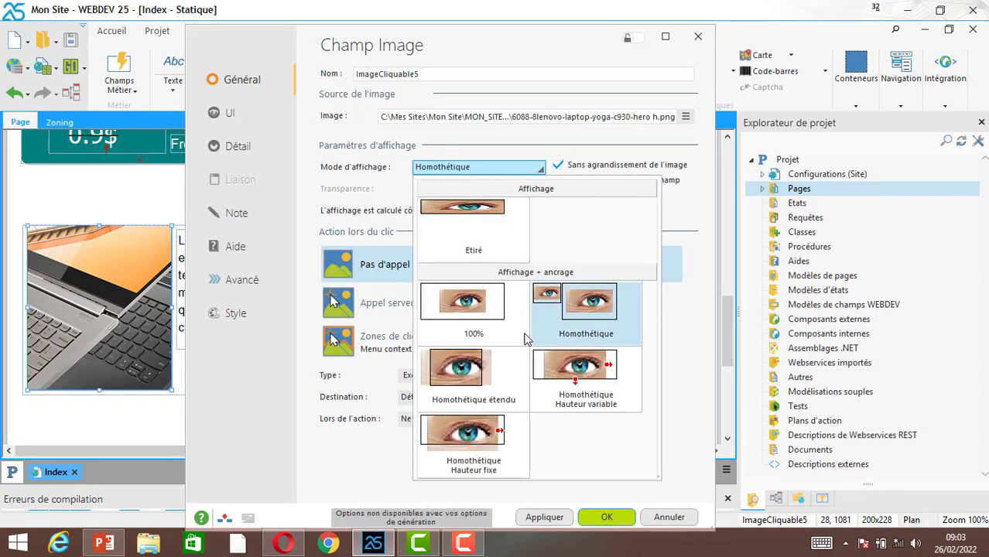
{"action": "left_click", "coordinate": [455, 377]}
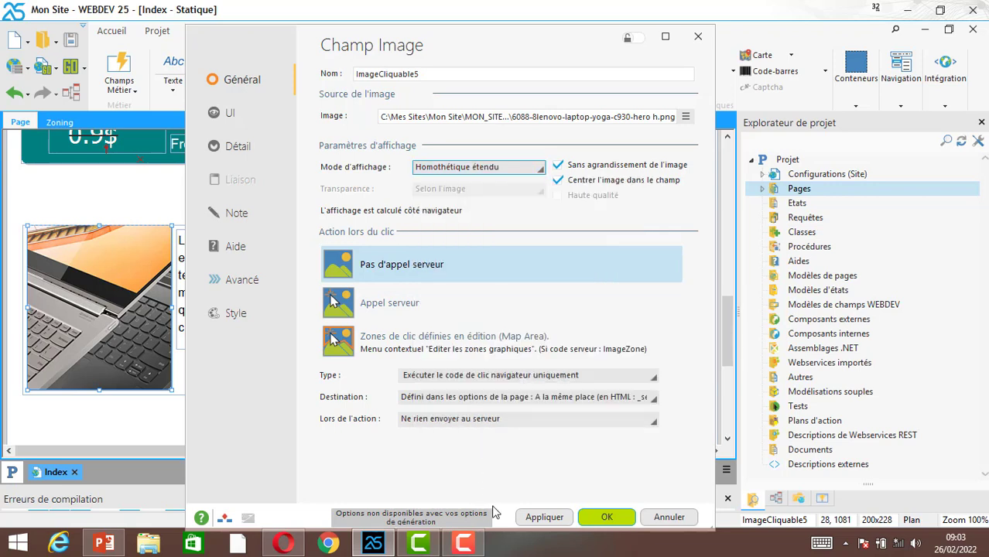
{"action": "left_click", "coordinate": [537, 518]}
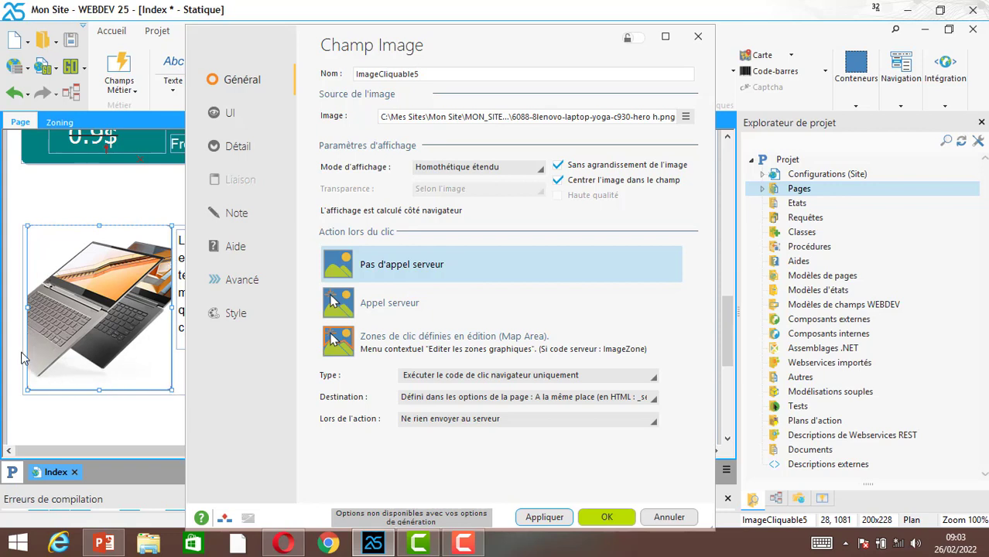
Set the laptop image's display mode to Homothétique with variable height (Hauteur variable), and validate the field description
{"action": "left_click", "coordinate": [469, 172]}
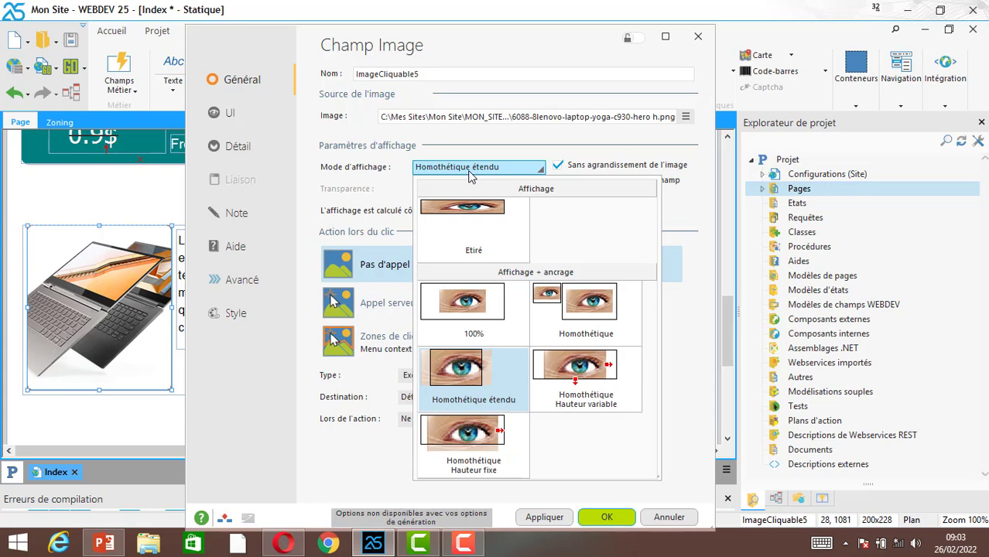
{"action": "left_click", "coordinate": [596, 384]}
{"action": "left_click", "coordinate": [544, 517]}
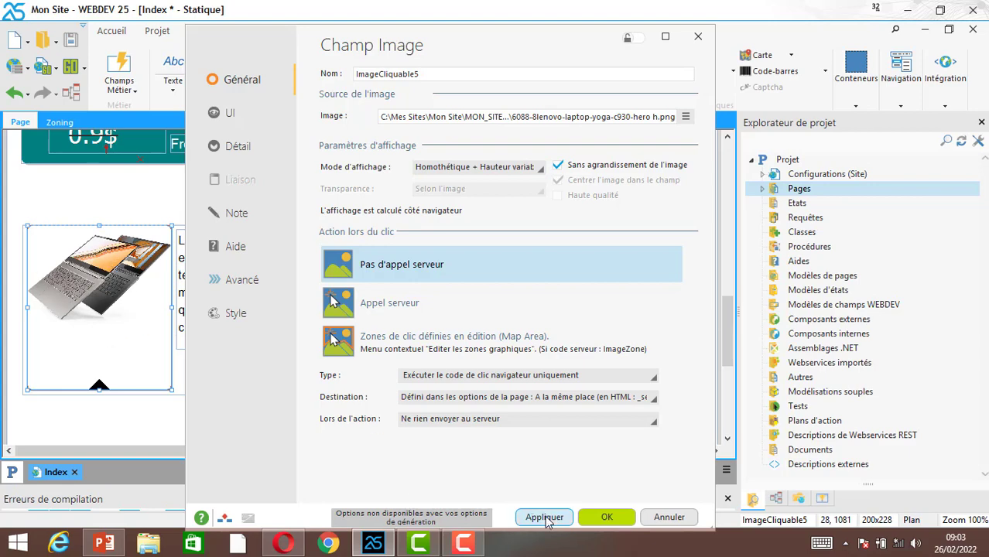
{"action": "left_click", "coordinate": [606, 517]}
Save the page, reload the Opera preview to check the image's new display mode, and return to WEBDEV
{"action": "left_click", "coordinate": [71, 45]}
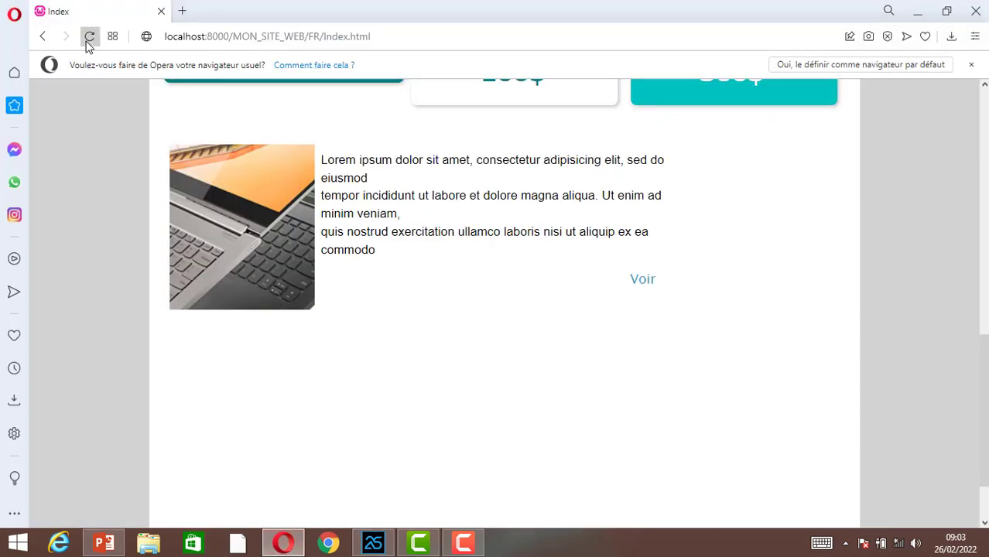
{"action": "left_click", "coordinate": [89, 40]}
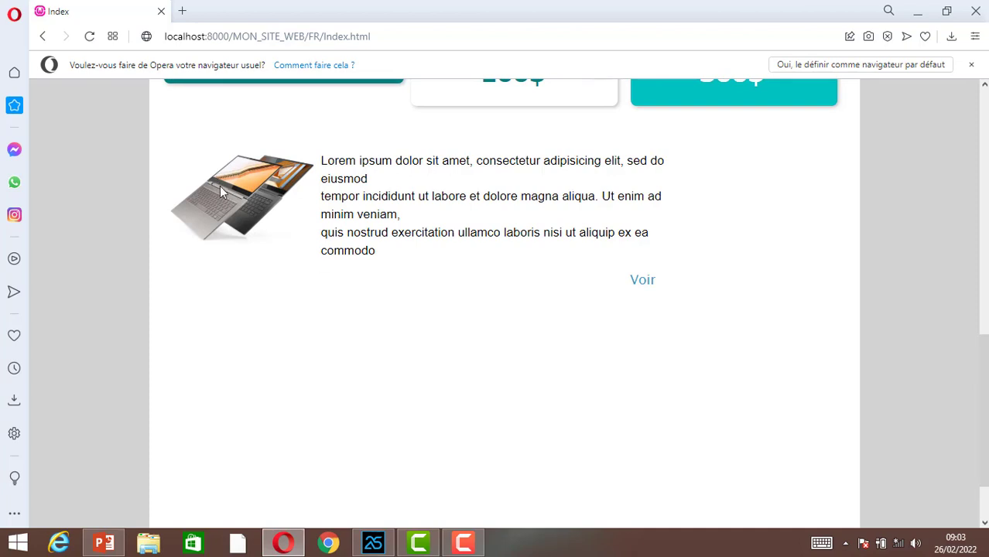
{"action": "left_click", "coordinate": [373, 542]}
Widen the section's cell to about 820 px and move the text block to the right, away from the laptop image
{"action": "left_click", "coordinate": [544, 349]}
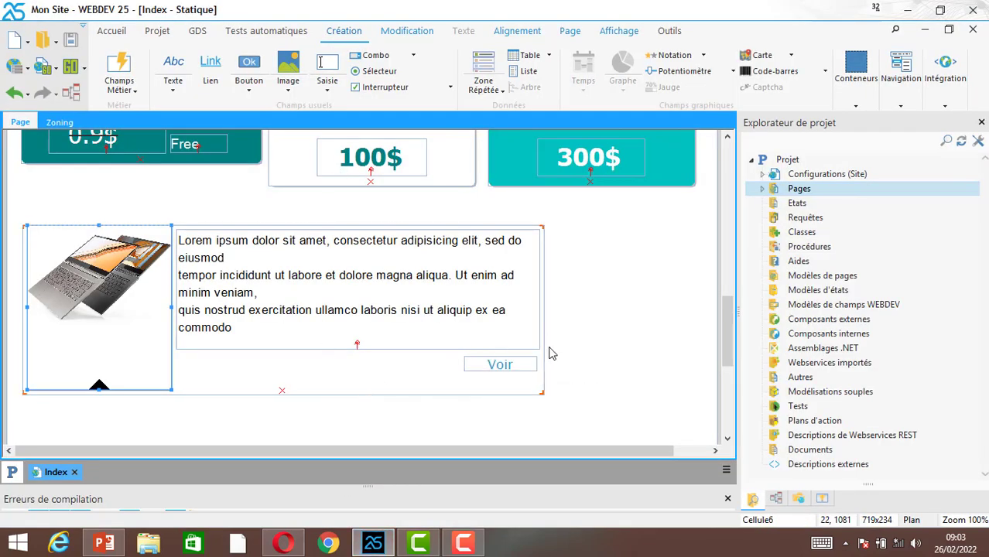
{"action": "left_click_drag", "start_coordinate": [542, 309], "coordinate": [617, 309]}
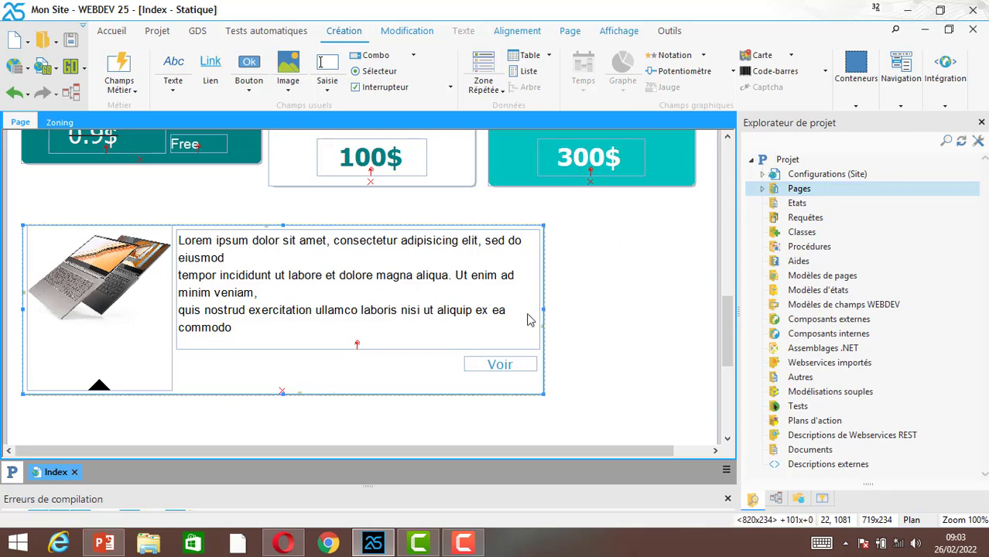
{"action": "left_click_drag", "start_coordinate": [378, 285], "coordinate": [349, 308]}
Enlarge the laptop image to about 239 x 234 px
{"action": "left_click", "coordinate": [161, 304]}
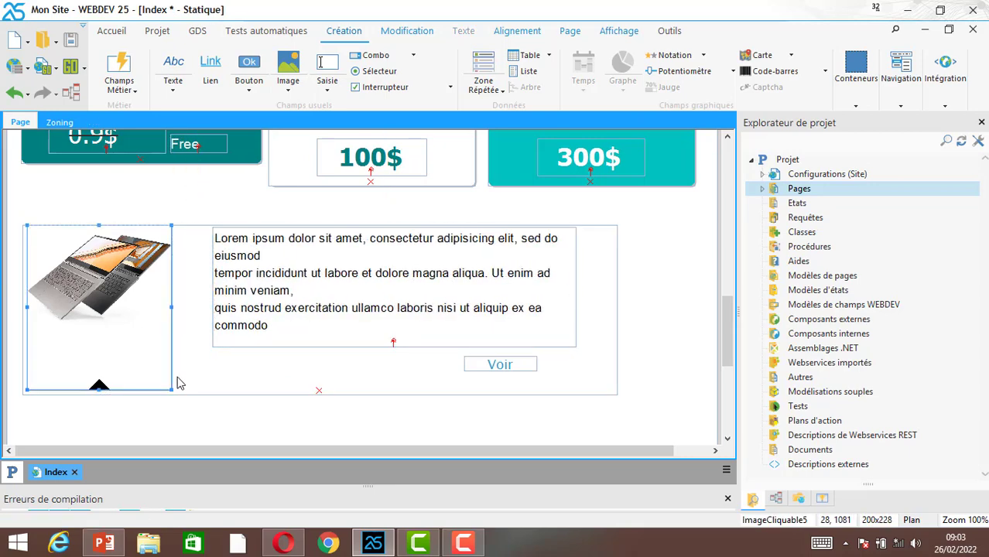
{"action": "left_click_drag", "start_coordinate": [174, 390], "coordinate": [200, 395]}
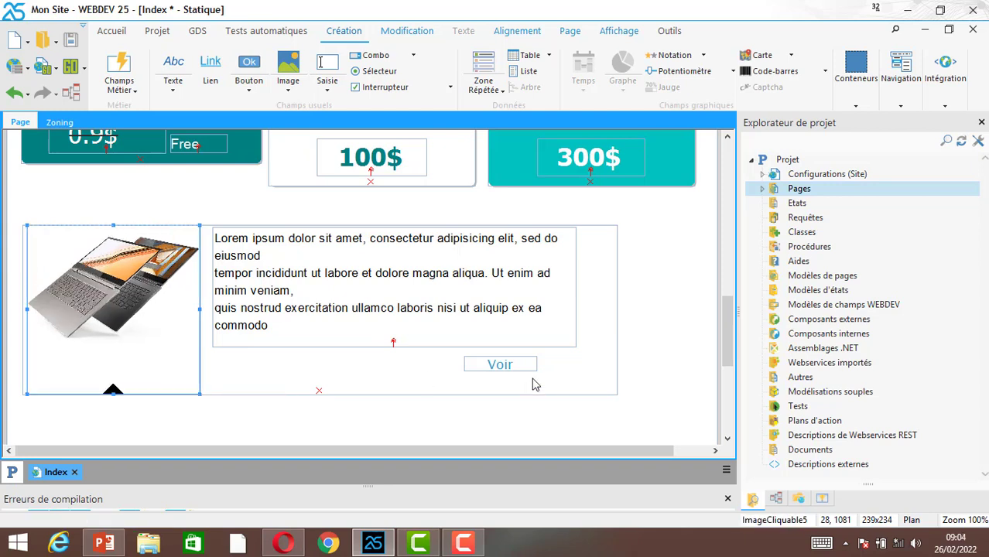
Widen the Lorem ipsum text block to about 529 px and nudge it right to about x = 295
{"action": "left_click", "coordinate": [580, 334]}
{"action": "left_click", "coordinate": [574, 291]}
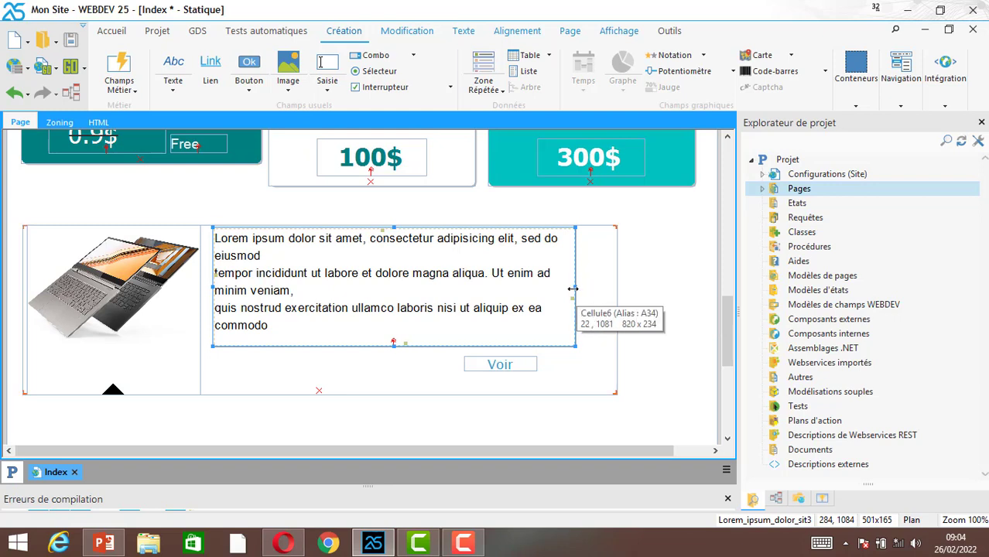
{"action": "left_click_drag", "start_coordinate": [574, 292], "coordinate": [596, 293]}
{"action": "key", "text": "Right"}
{"action": "key", "text": "Right"}
{"action": "key", "text": "Right"}
{"action": "key", "text": "Right"}
{"action": "key", "text": "Right"}
{"action": "key", "text": "Right"}
{"action": "key", "text": "Right"}
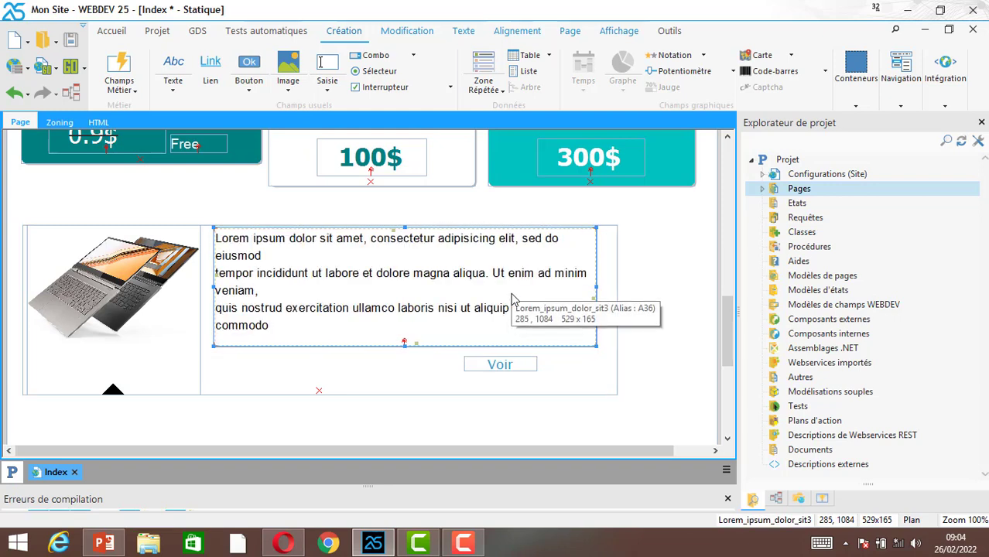
{"action": "key", "text": "Right"}
{"action": "key", "text": "Right"}
{"action": "key", "text": "Right"}
{"action": "key", "text": "Right"}
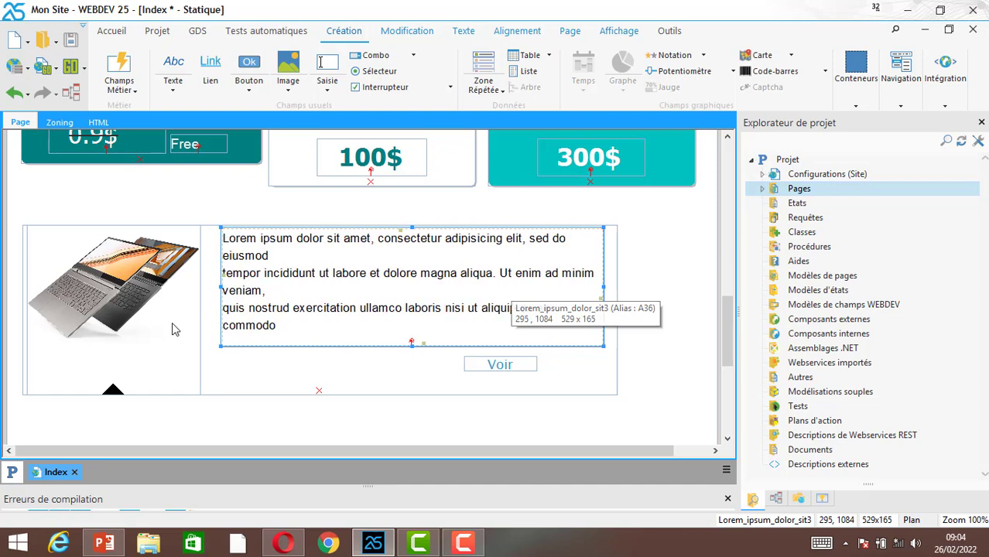
Reduce the laptop image to about 225 x 228 px and nudge it slightly right inside the cell
{"action": "left_click", "coordinate": [288, 398]}
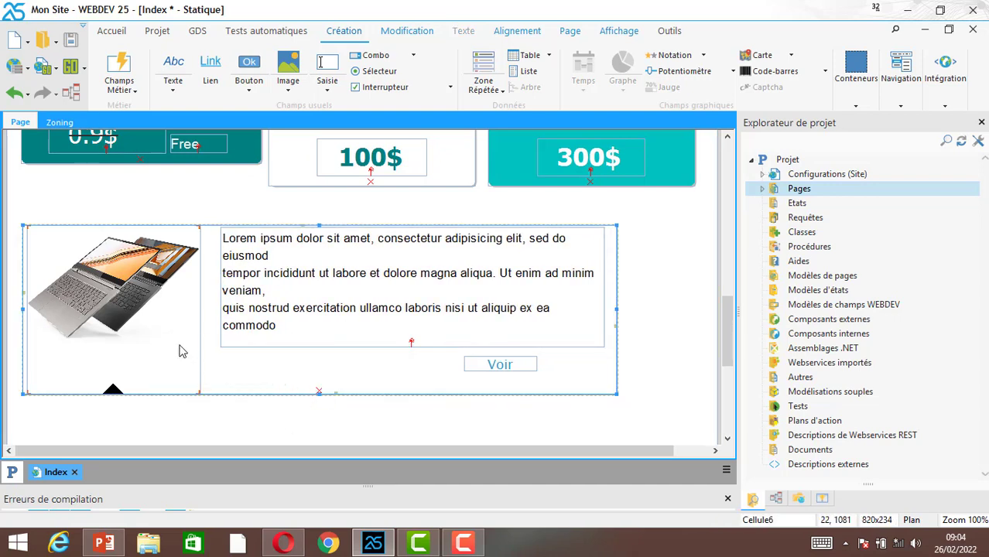
{"action": "left_click", "coordinate": [199, 392]}
{"action": "left_click_drag", "start_coordinate": [200, 393], "coordinate": [189, 387]}
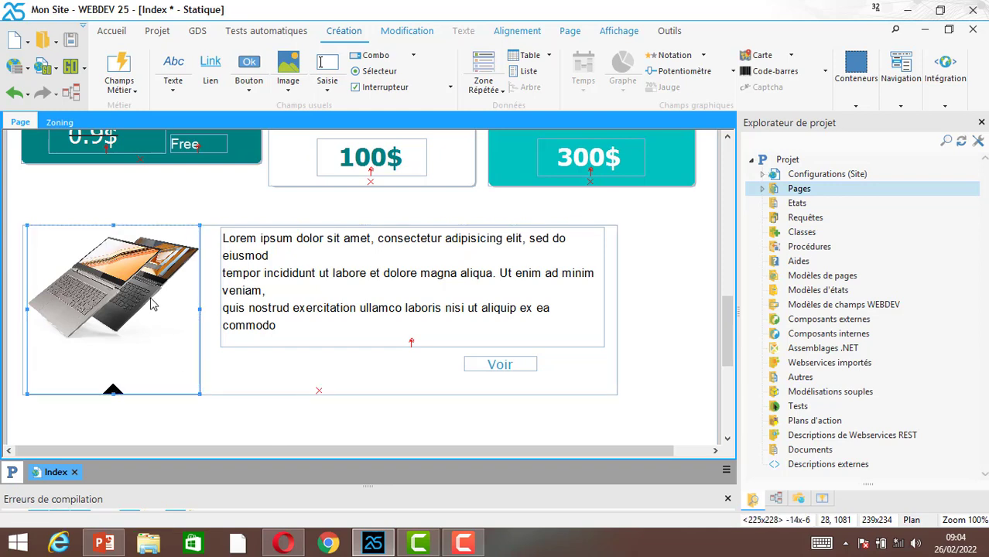
{"action": "key", "text": "Right"}
{"action": "key", "text": "Right"}
{"action": "key", "text": "Right"}
{"action": "key", "text": "Right"}
{"action": "key", "text": "Right"}
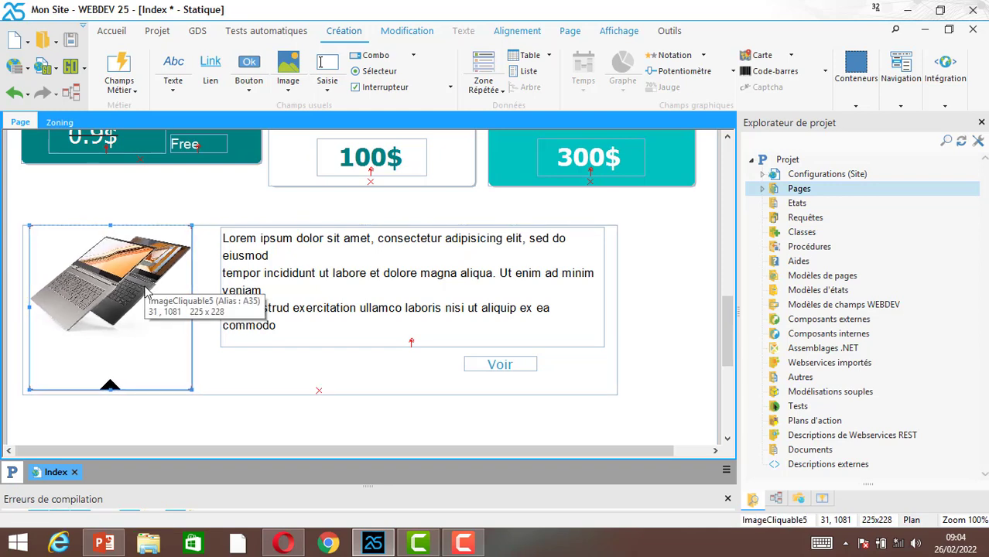
Move the text block back close to the laptop image and align the "Voir" link under the text's right end
{"action": "left_click", "coordinate": [325, 340]}
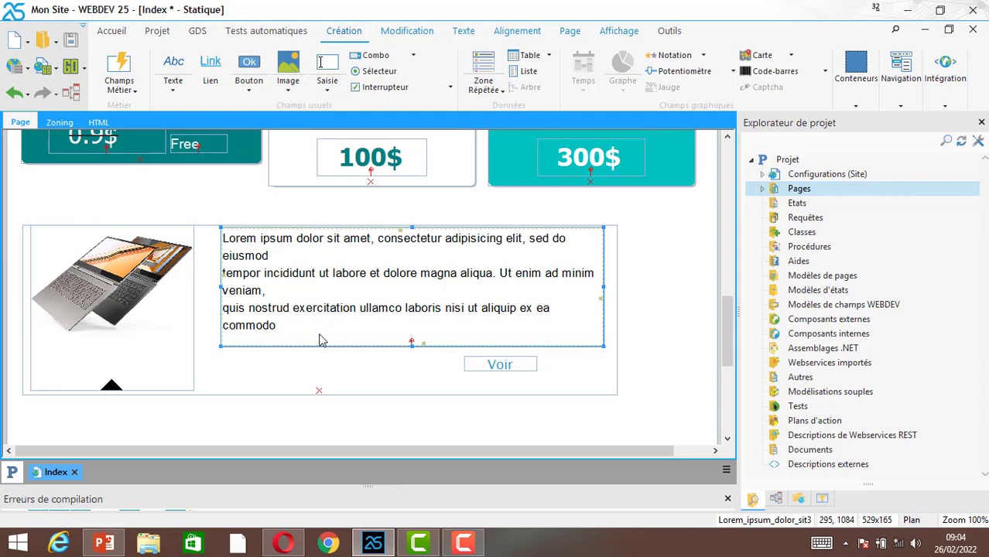
{"action": "left_click_drag", "start_coordinate": [321, 340], "coordinate": [310, 345]}
{"action": "left_click", "coordinate": [531, 371]}
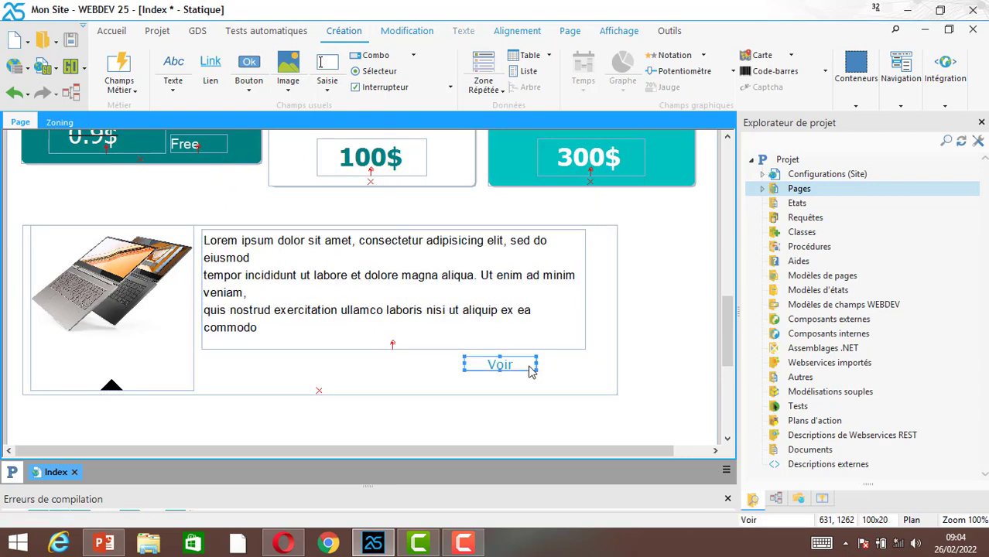
{"action": "left_click_drag", "start_coordinate": [531, 371], "coordinate": [580, 365]}
Narrow the section's cell to about 788 px so that it fits around its contents
{"action": "left_click", "coordinate": [620, 312]}
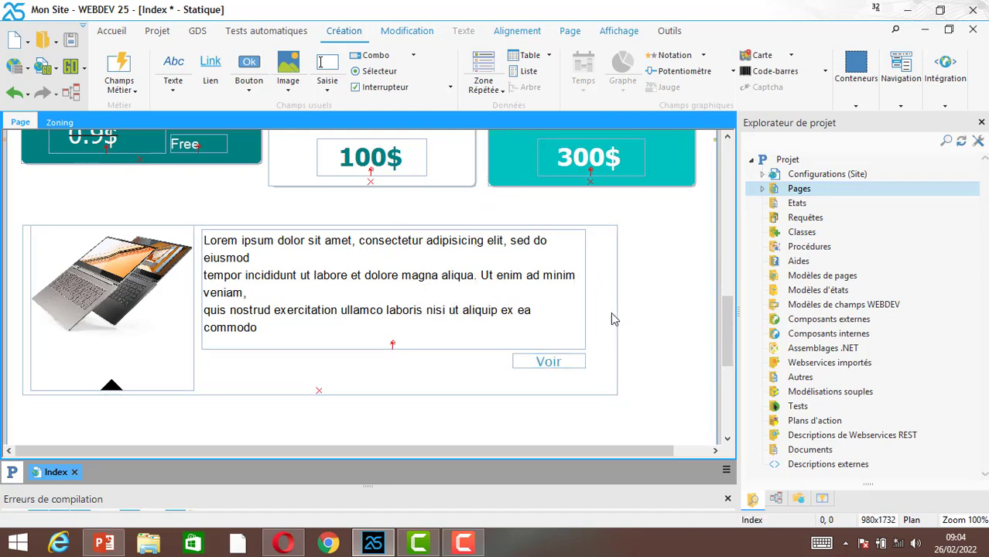
{"action": "left_click", "coordinate": [614, 318]}
{"action": "left_click_drag", "start_coordinate": [616, 309], "coordinate": [593, 310]}
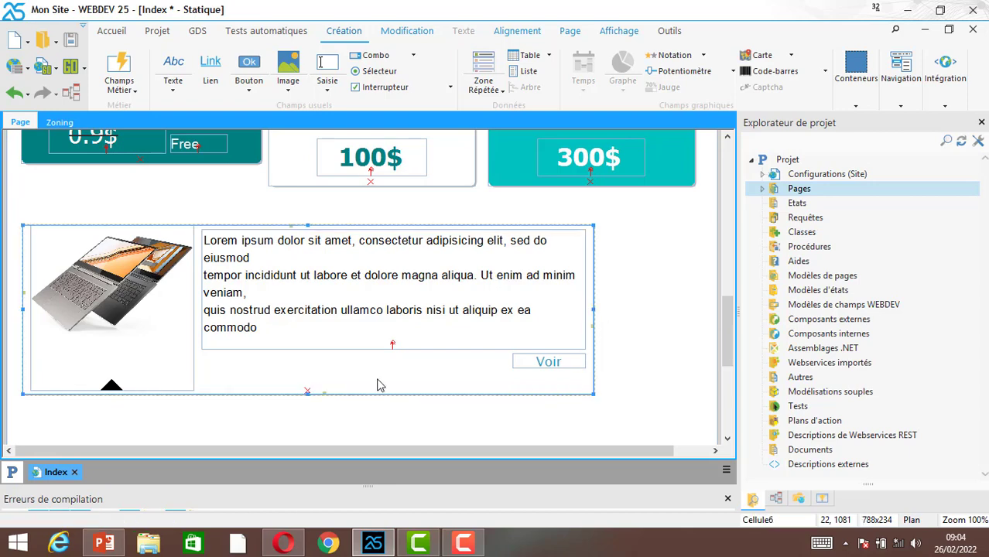
Reload the page preview in Opera to check the rearranged section and the empty space below it, and return to WEBDEV
{"action": "left_click", "coordinate": [283, 543]}
{"action": "left_click", "coordinate": [89, 38]}
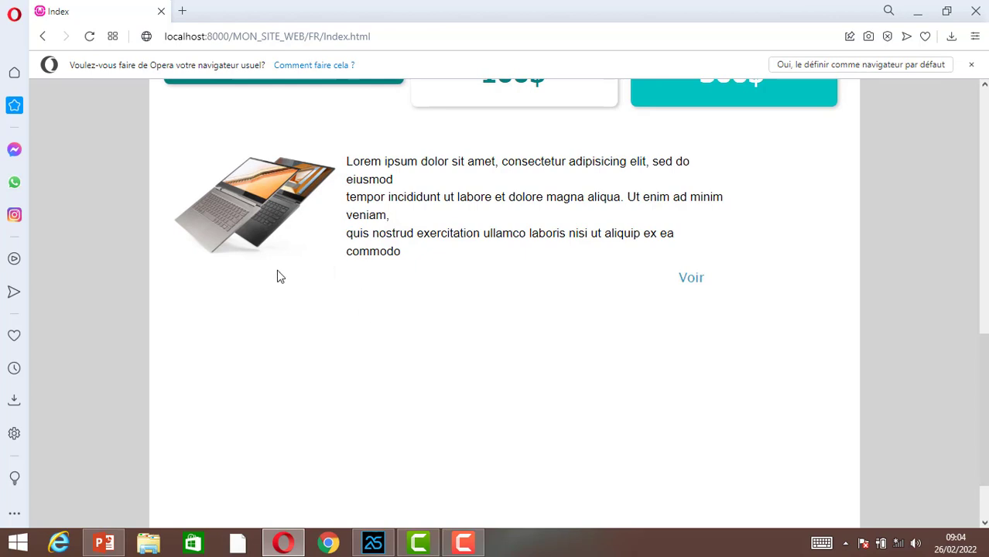
{"action": "left_click", "coordinate": [373, 543]}
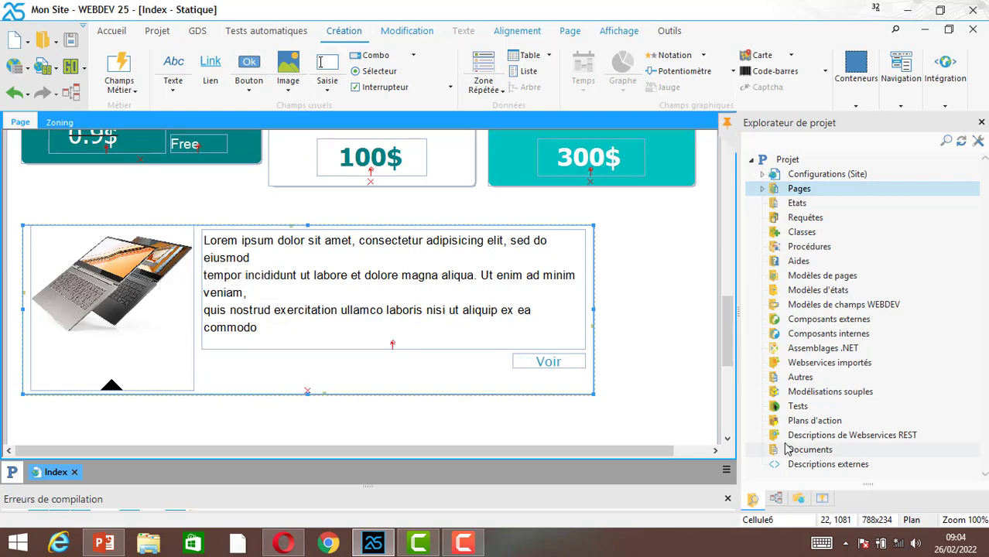
{"action": "left_click_drag", "start_coordinate": [729, 331], "coordinate": [726, 402]}
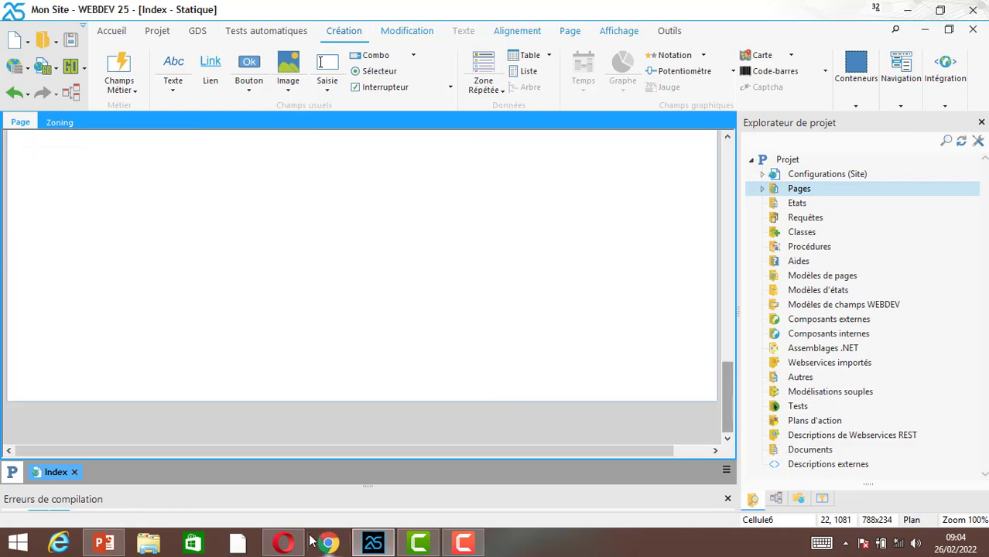
{"action": "left_click", "coordinate": [286, 543]}
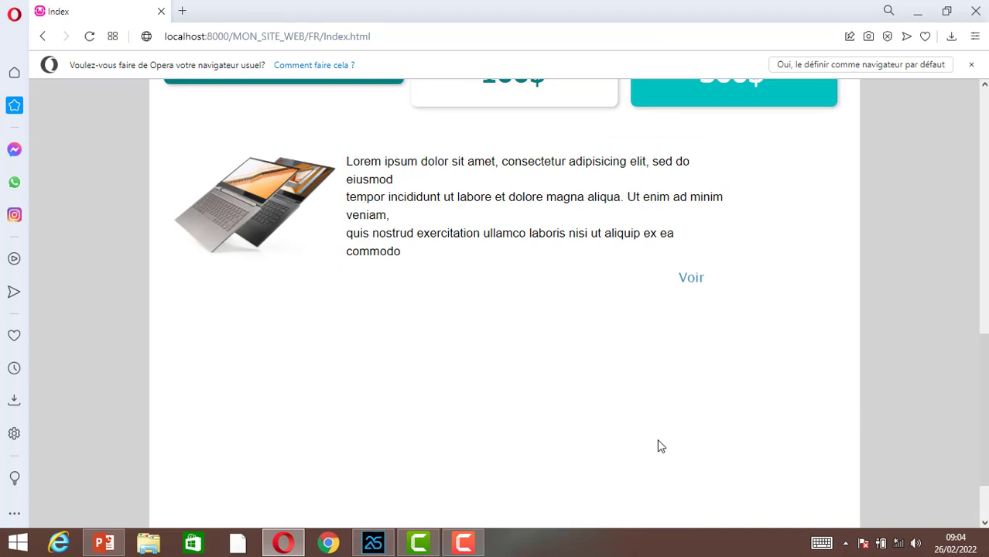
{"action": "left_click", "coordinate": [373, 543]}
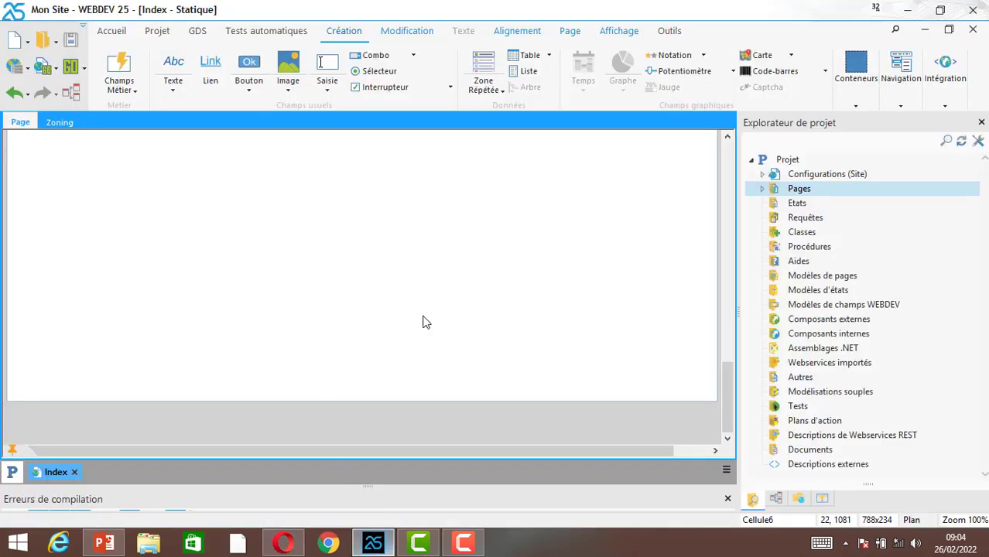
{"action": "scroll", "coordinate": [732, 428], "scroll_direction": "up", "scroll_amount": 3}
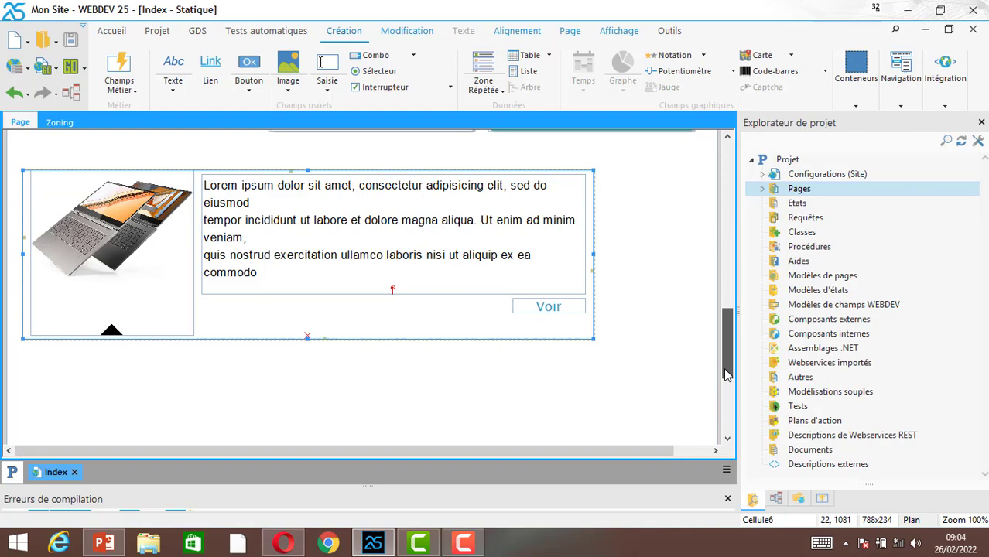
{"action": "right_click", "coordinate": [439, 316]}
{"action": "left_click", "coordinate": [508, 151]}
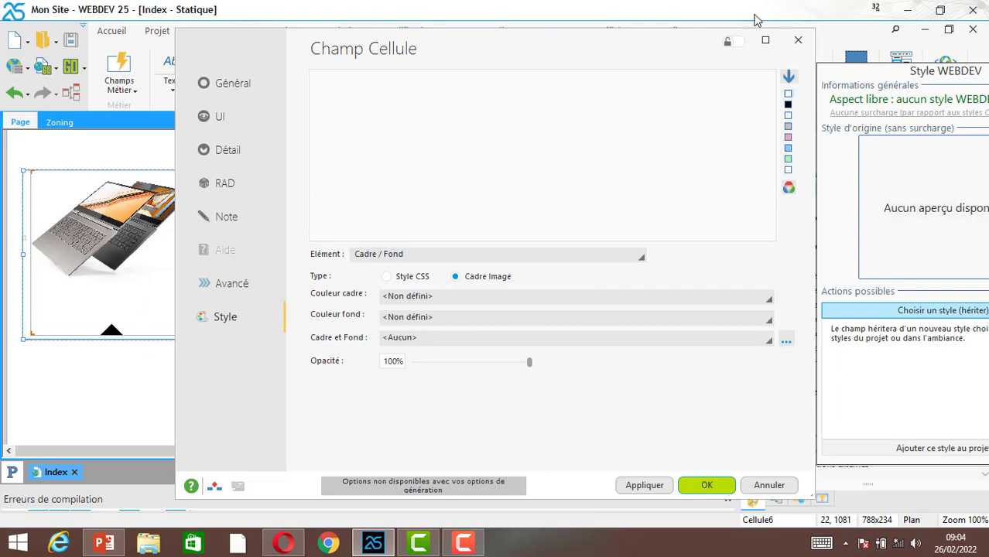
{"action": "left_click", "coordinate": [796, 41]}
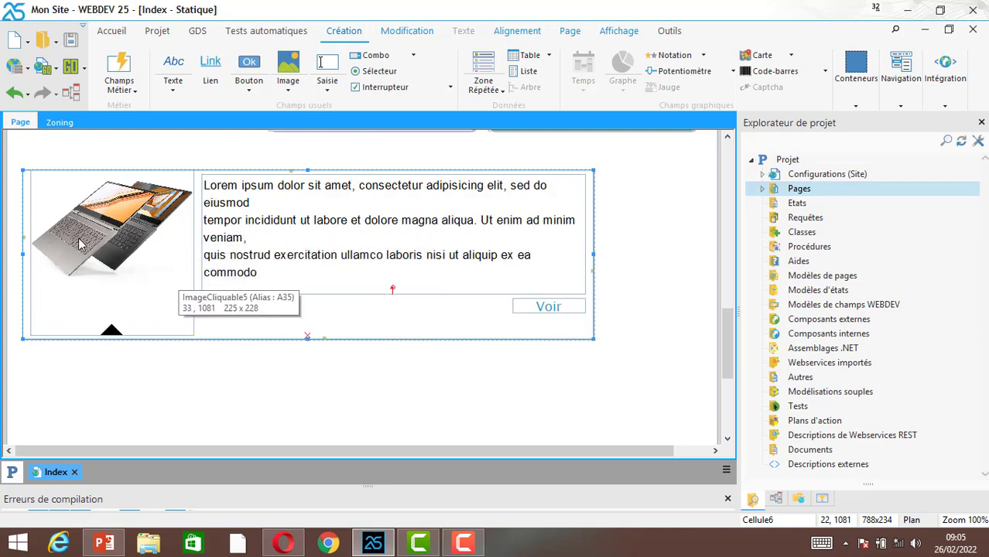
Add an "Apparition" effect to the style of the cell containing the laptop section
{"action": "right_click", "coordinate": [264, 318]}
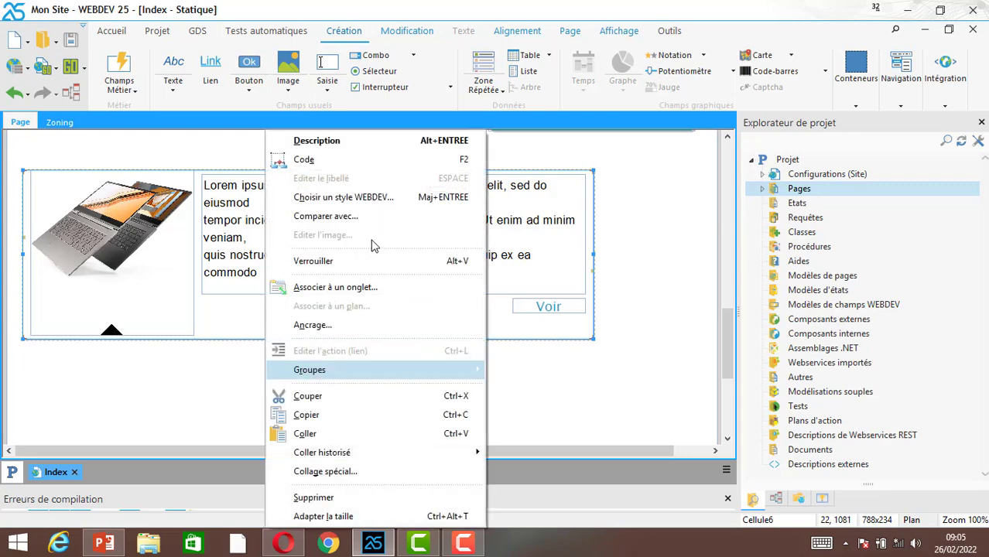
{"action": "left_click", "coordinate": [369, 151]}
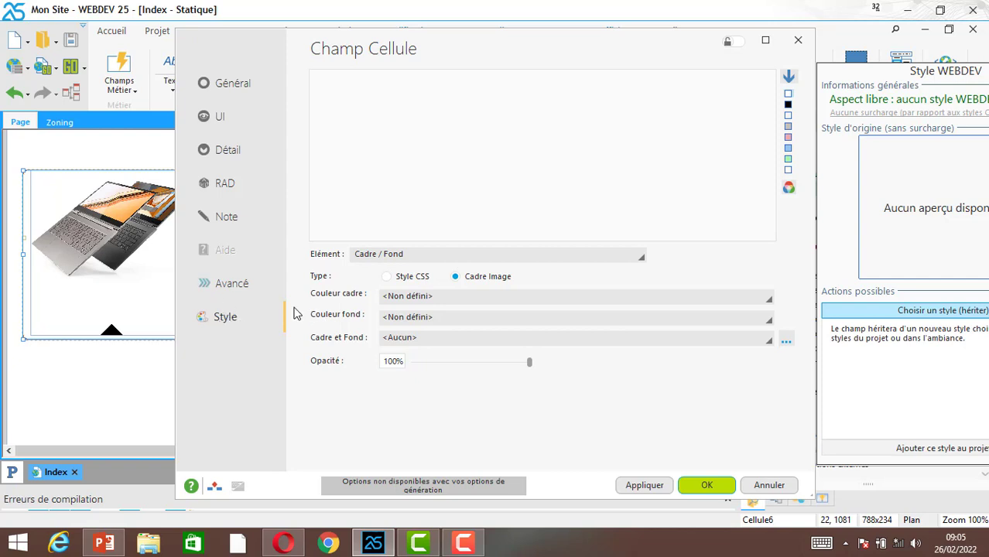
{"action": "left_click", "coordinate": [370, 257]}
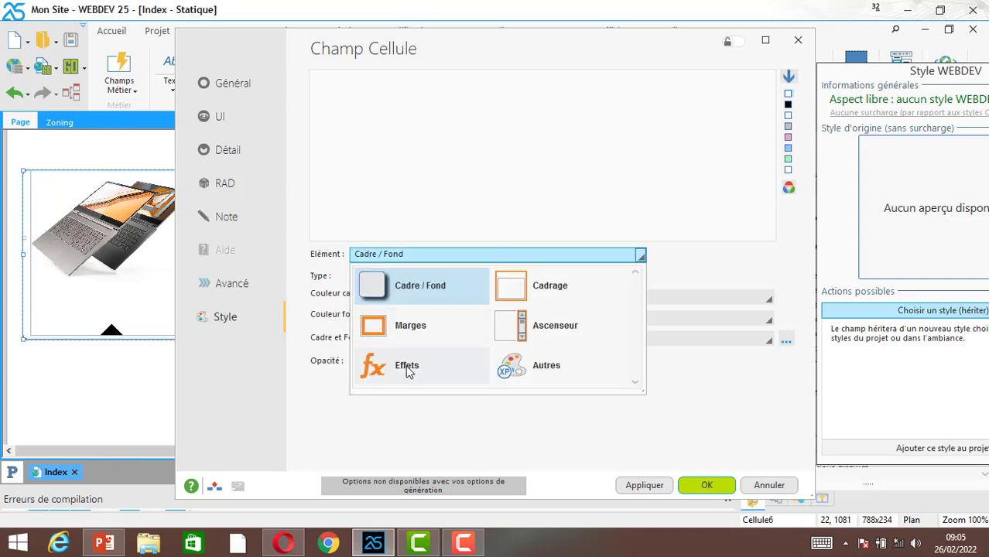
{"action": "left_click", "coordinate": [414, 369]}
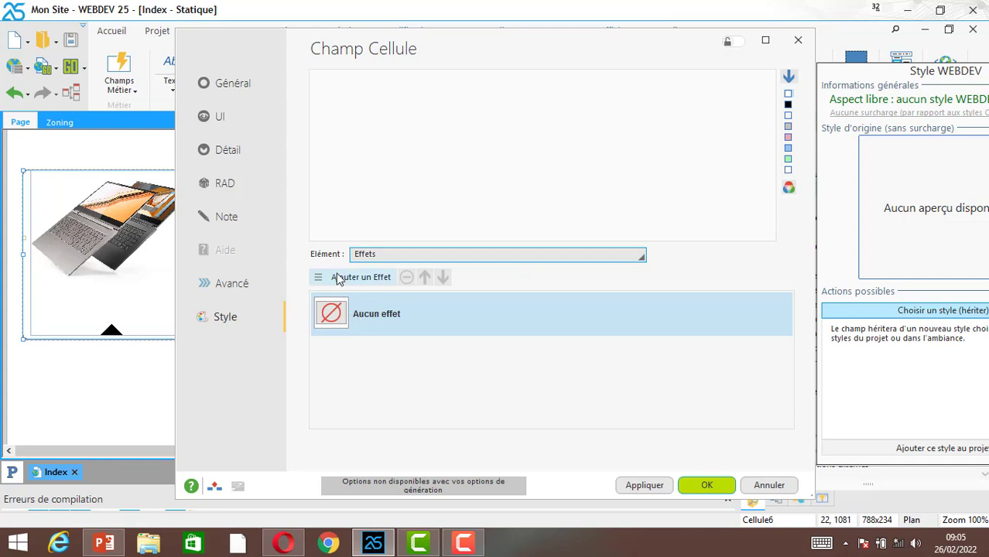
{"action": "left_click", "coordinate": [336, 283]}
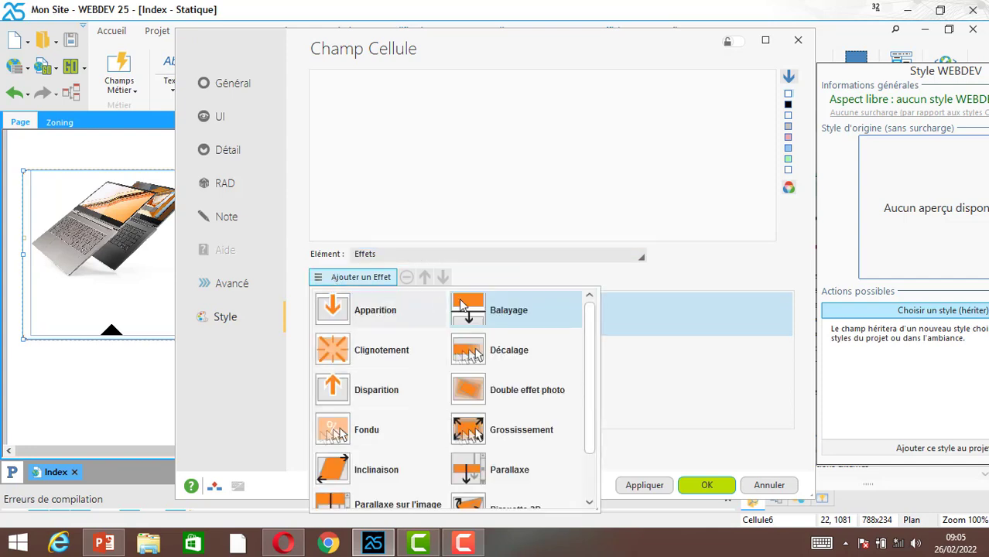
{"action": "left_click", "coordinate": [377, 315]}
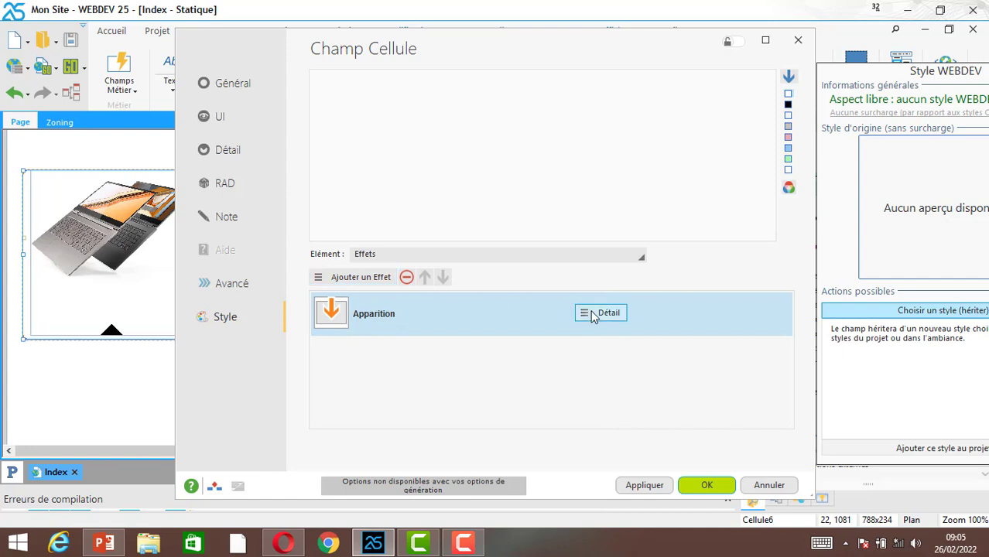
Set the cell's appearance effect to "Fondu" and apply the new cell style
{"action": "left_click", "coordinate": [810, 223]}
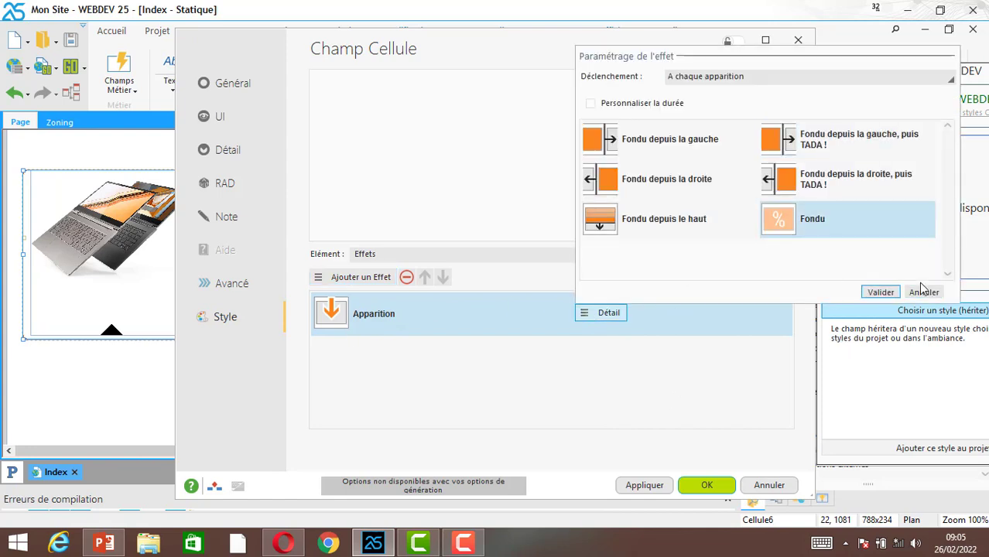
{"action": "left_click", "coordinate": [883, 292]}
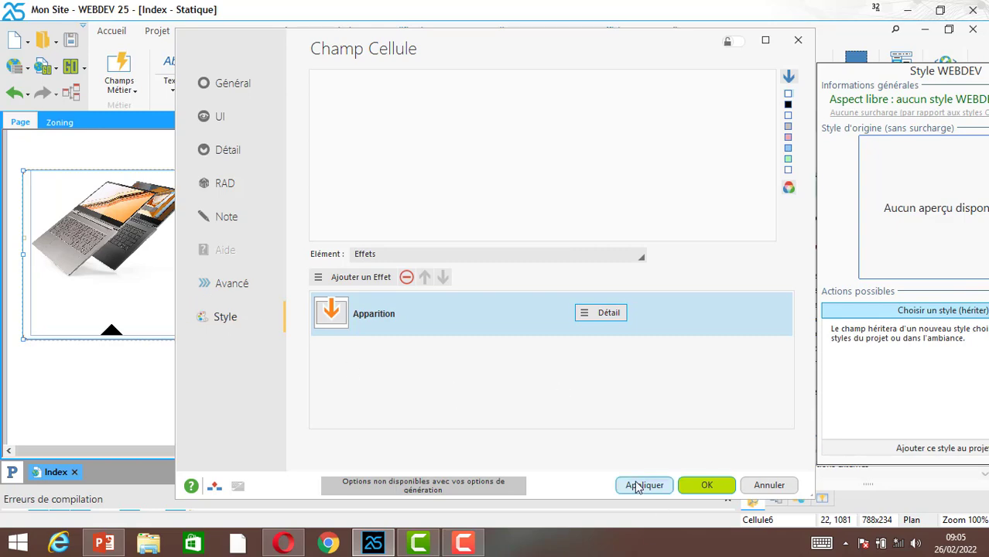
{"action": "left_click", "coordinate": [706, 485]}
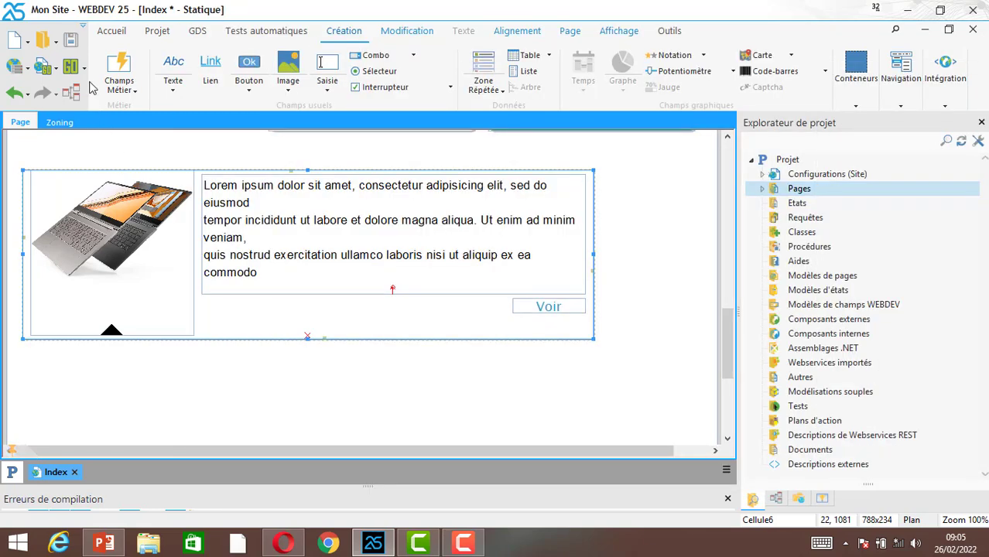
Save the Index page, reload its preview in Opera to check the section's fade-in, and return to WEBDEV
{"action": "left_click", "coordinate": [70, 40]}
{"action": "left_click", "coordinate": [282, 546]}
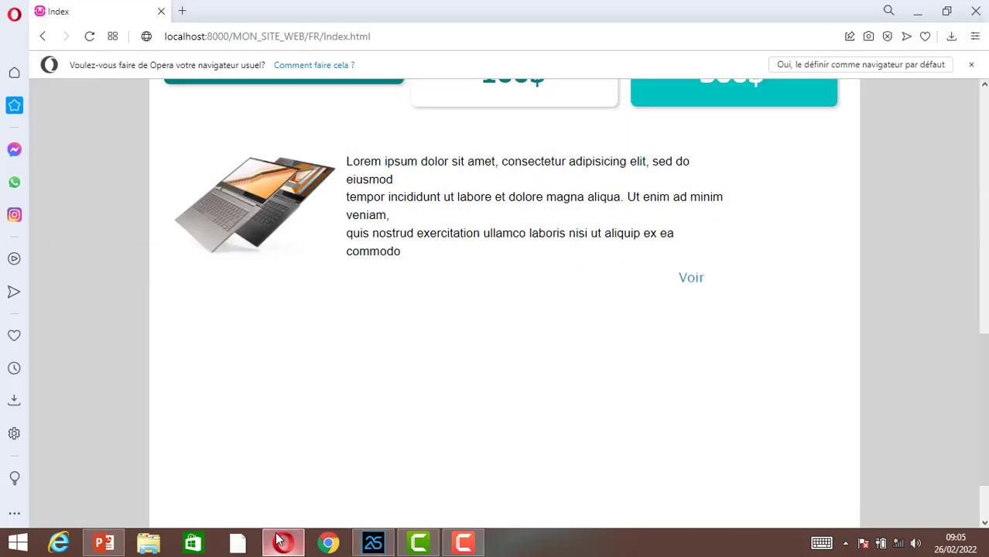
{"action": "left_click", "coordinate": [90, 36]}
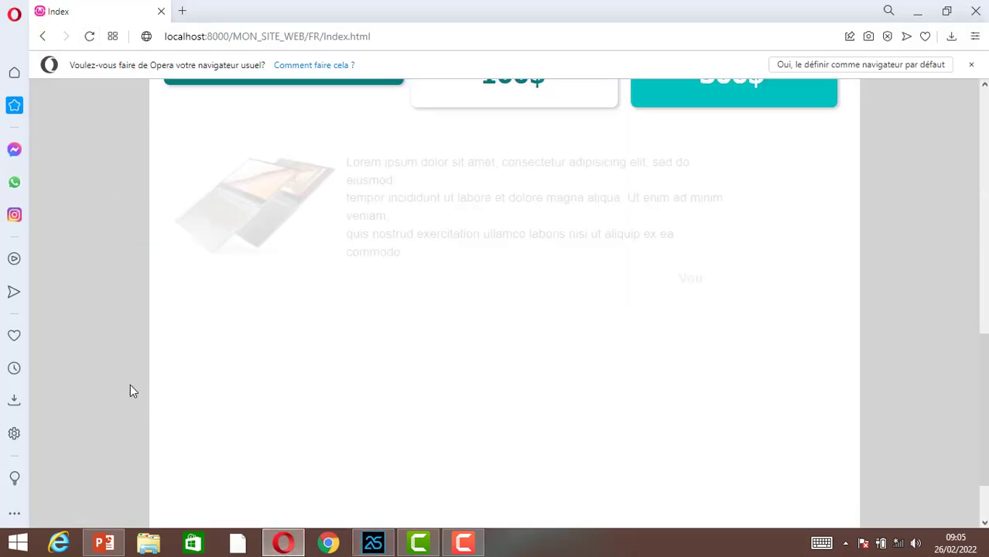
{"action": "left_click", "coordinate": [385, 551]}
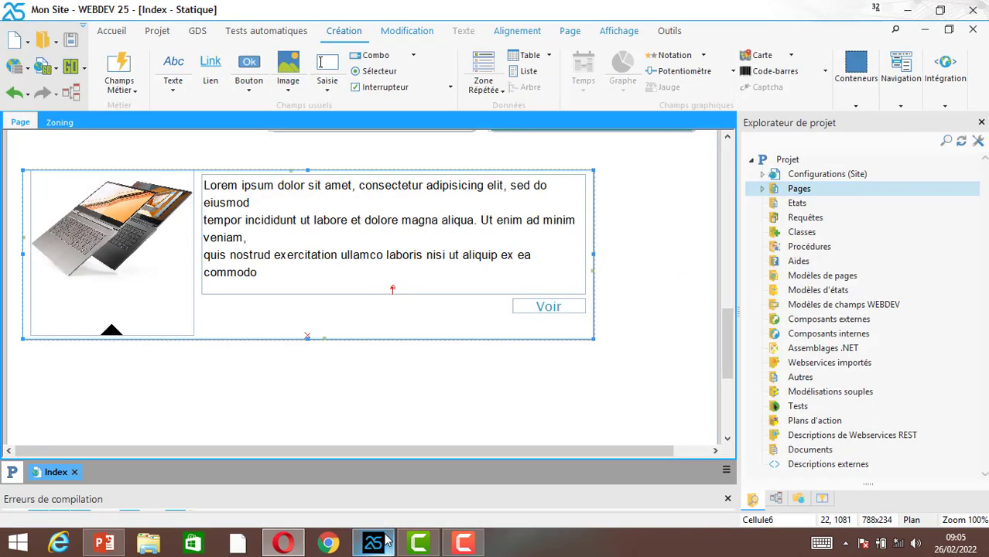
Extend the Index page downwards to a height of about 1795 px
{"action": "mouse_move", "coordinate": [730, 338]}
{"action": "left_mouse_down"}
{"action": "mouse_move", "coordinate": [730, 366]}
{"action": "mouse_move", "coordinate": [729, 320]}
{"action": "mouse_move", "coordinate": [727, 343]}
{"action": "left_mouse_up"}
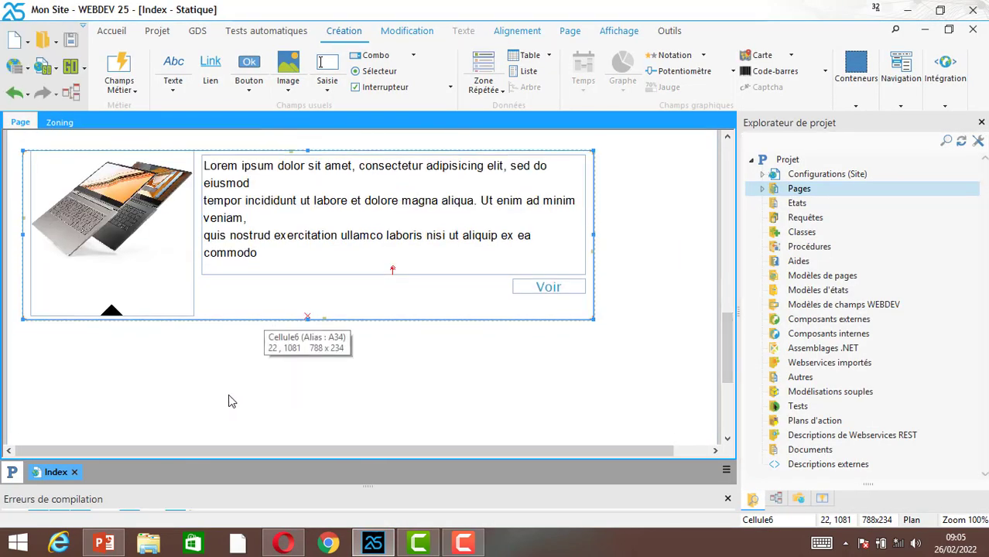
{"action": "left_click", "coordinate": [730, 408]}
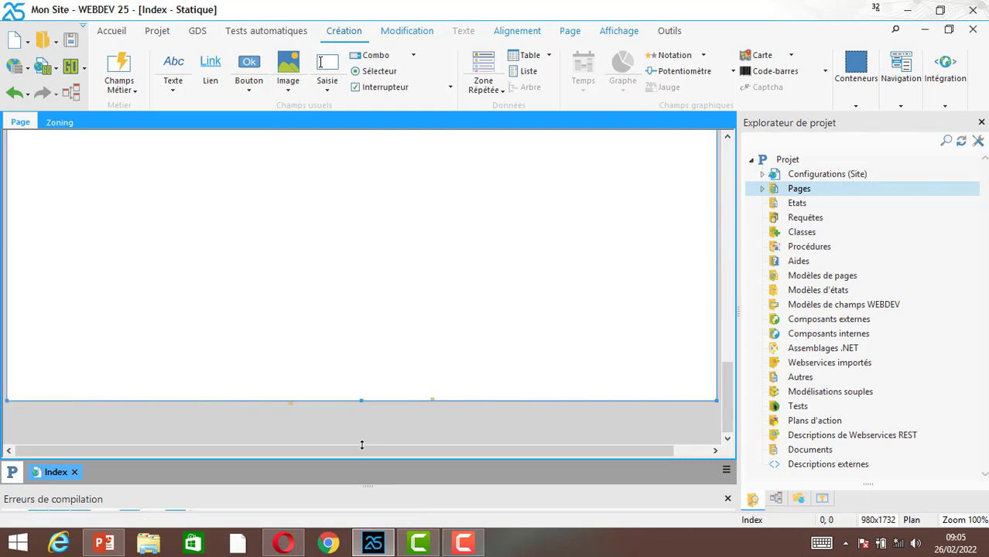
{"action": "left_click_drag", "start_coordinate": [361, 445], "coordinate": [366, 446]}
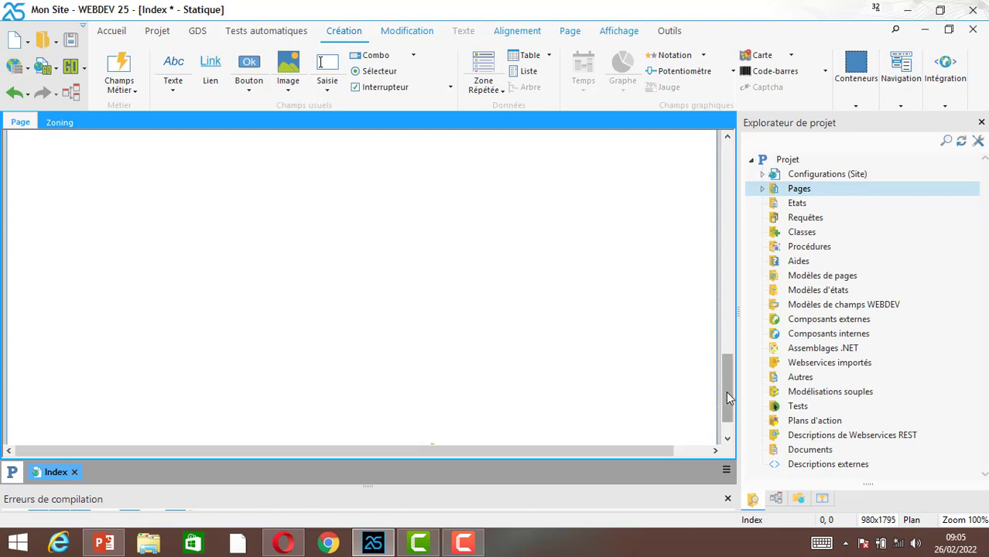
Duplicate the laptop section's cell and place the copy below the original, shifted right, at about 167, 1354
{"action": "left_click_drag", "start_coordinate": [728, 397], "coordinate": [728, 330]}
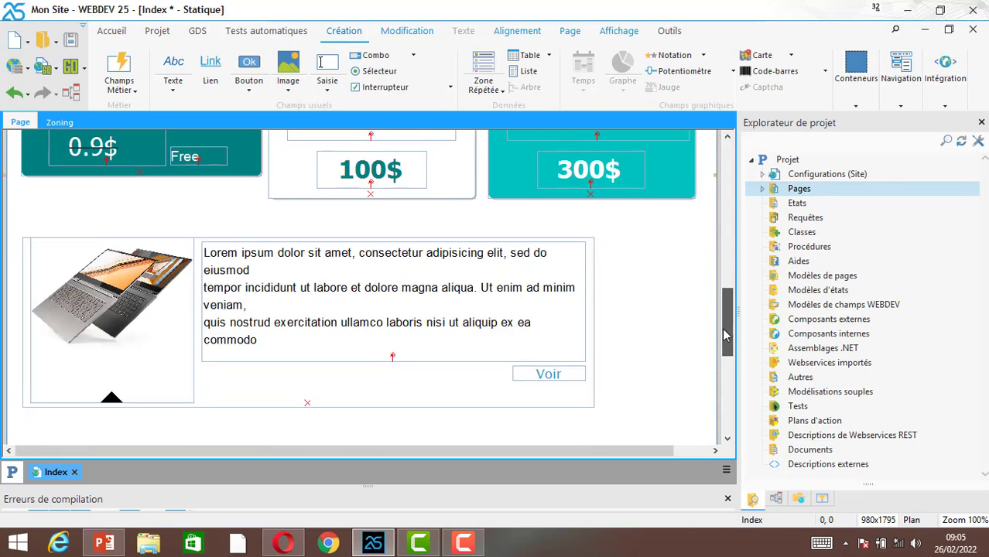
{"action": "left_click", "coordinate": [286, 408]}
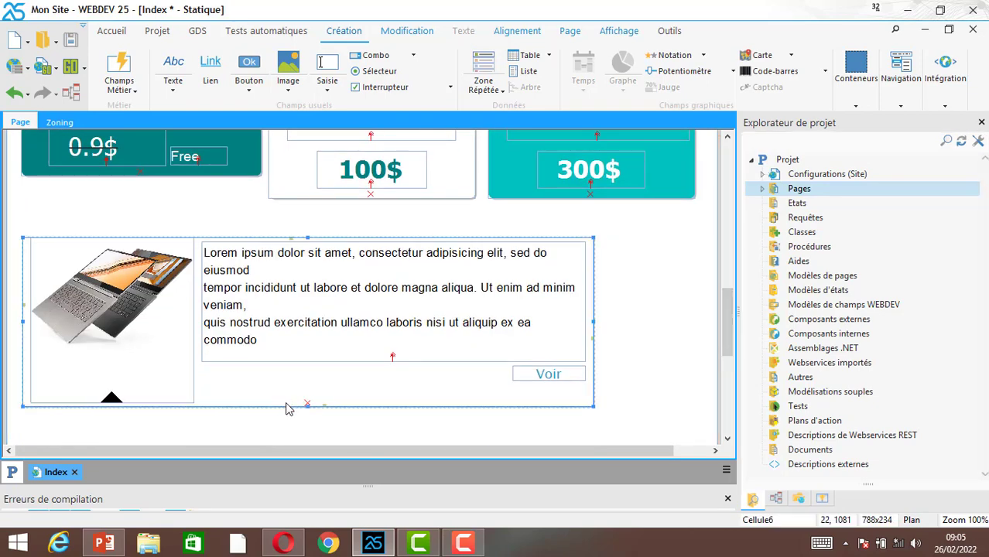
{"action": "left_click_drag", "start_coordinate": [286, 409], "coordinate": [344, 449]}
{"action": "left_click_drag", "start_coordinate": [294, 517], "coordinate": [348, 423]}
{"action": "left_click_drag", "start_coordinate": [728, 315], "coordinate": [725, 345]}
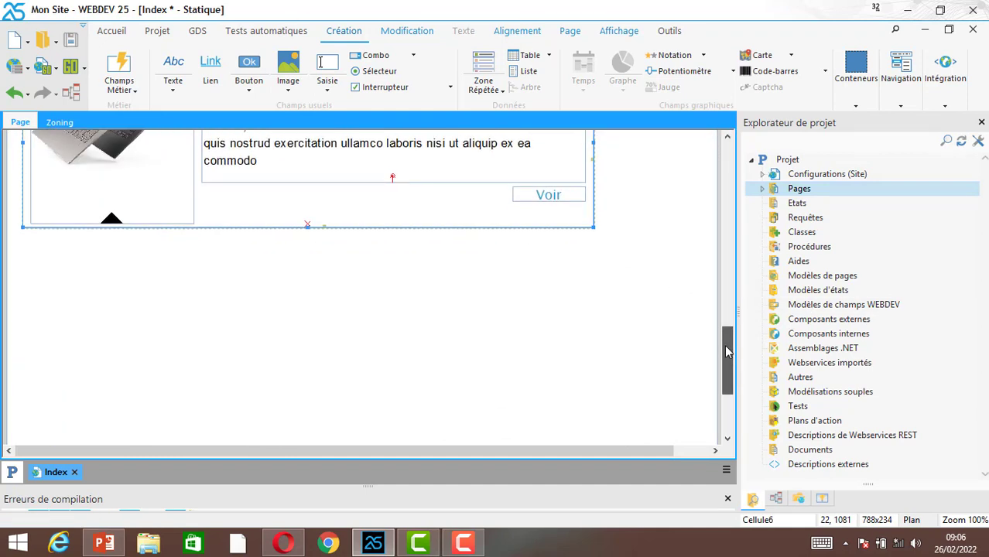
{"action": "key", "text": "ctrl+v"}
{"action": "left_click_drag", "start_coordinate": [389, 290], "coordinate": [416, 349]}
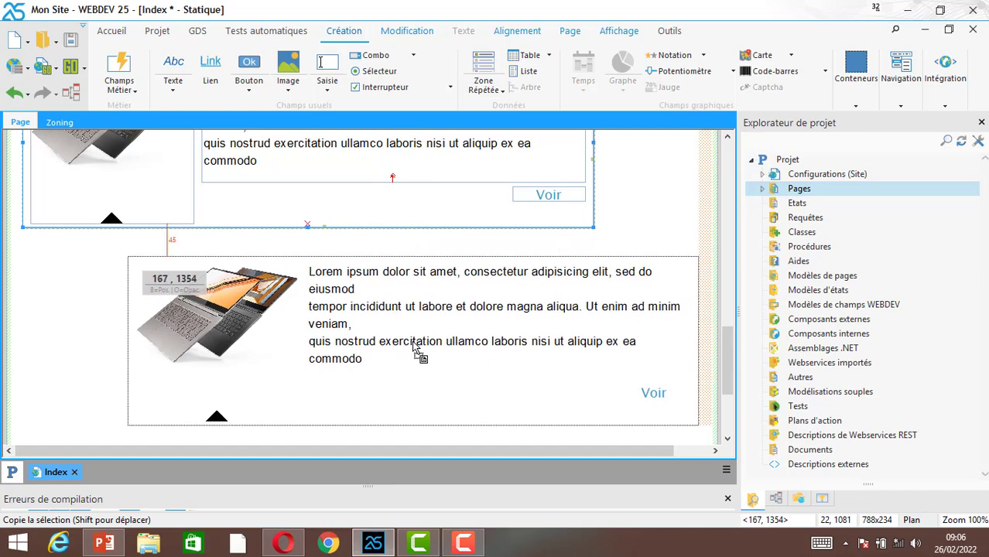
{"action": "left_click", "coordinate": [413, 343]}
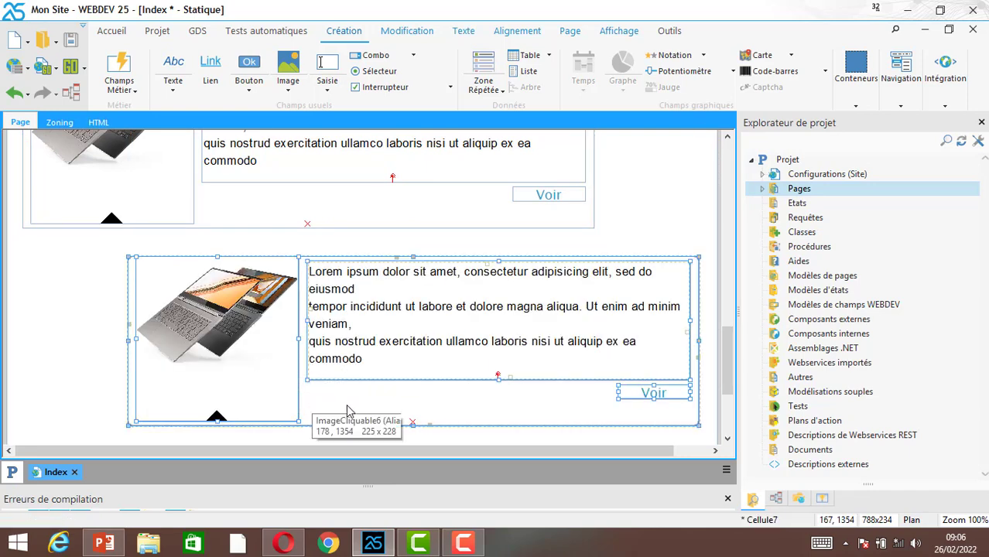
Cut the laptop image from the copied cell and move its text block to the cell's left edge
{"action": "left_click", "coordinate": [213, 331]}
{"action": "key", "text": "Delete"}
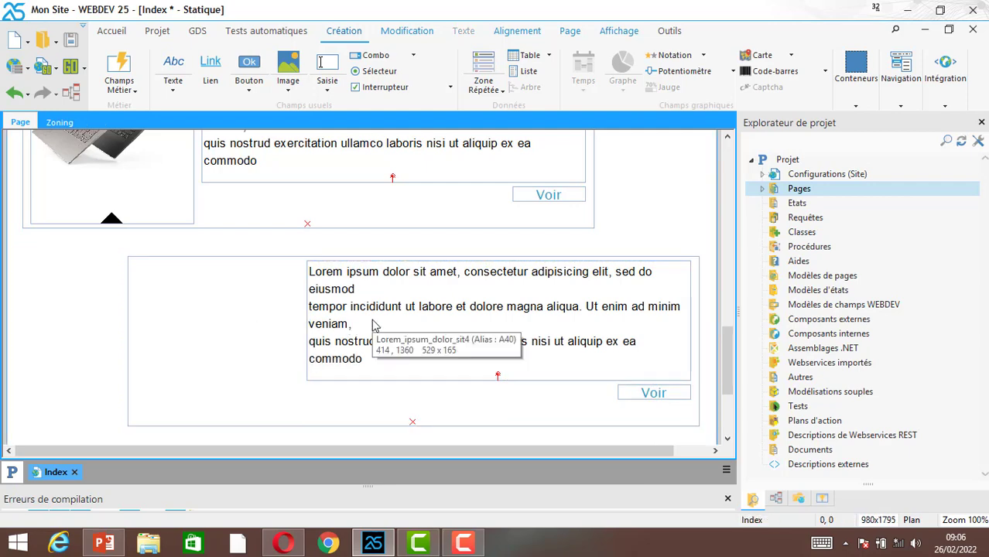
{"action": "left_click", "coordinate": [418, 325]}
{"action": "left_click_drag", "start_coordinate": [340, 332], "coordinate": [282, 325]}
Paste the laptop image right of the text in the copied cell and align the "Voir" link under the text's left end
{"action": "left_click", "coordinate": [585, 382]}
{"action": "key", "text": "ctrl+v"}
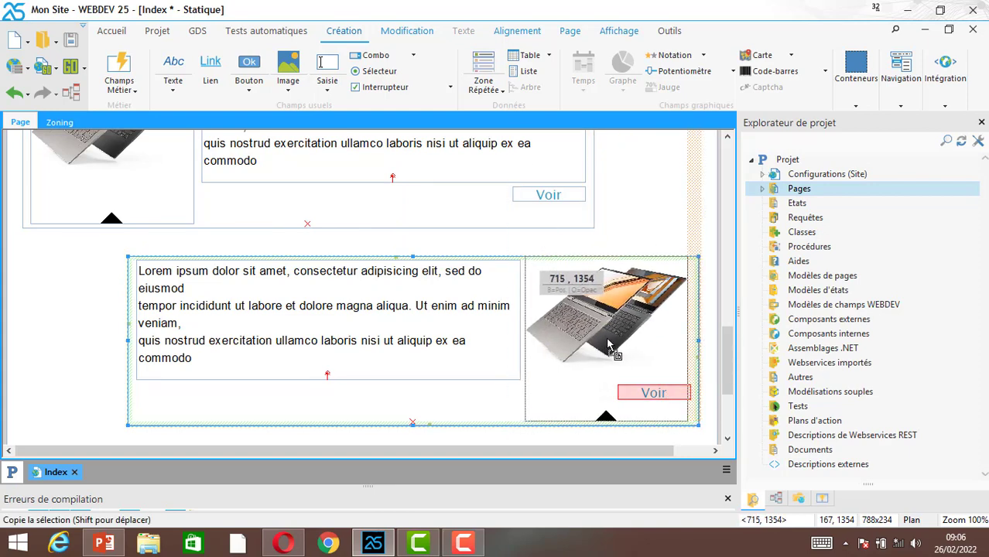
{"action": "left_click", "coordinate": [609, 353]}
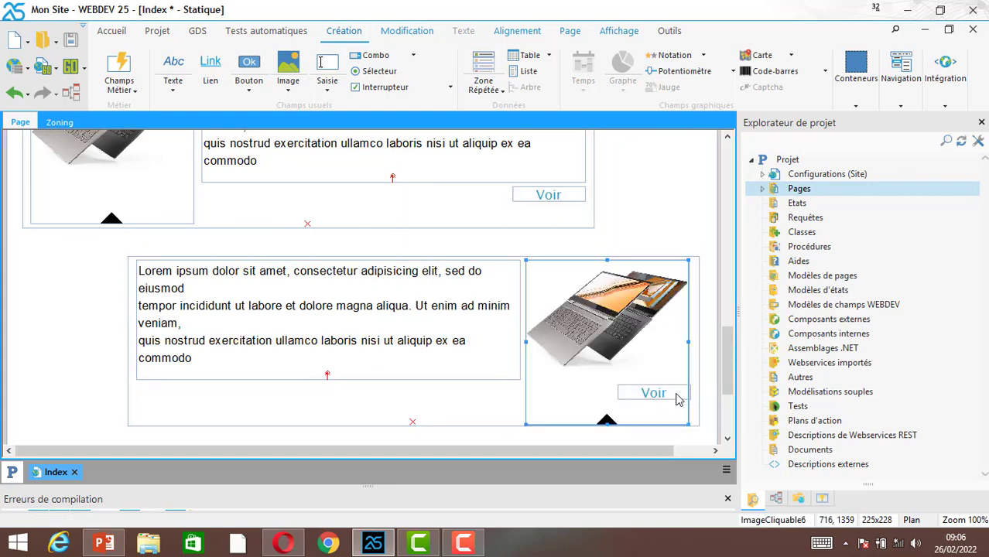
{"action": "left_click", "coordinate": [662, 396]}
{"action": "left_click_drag", "start_coordinate": [664, 396], "coordinate": [183, 400]}
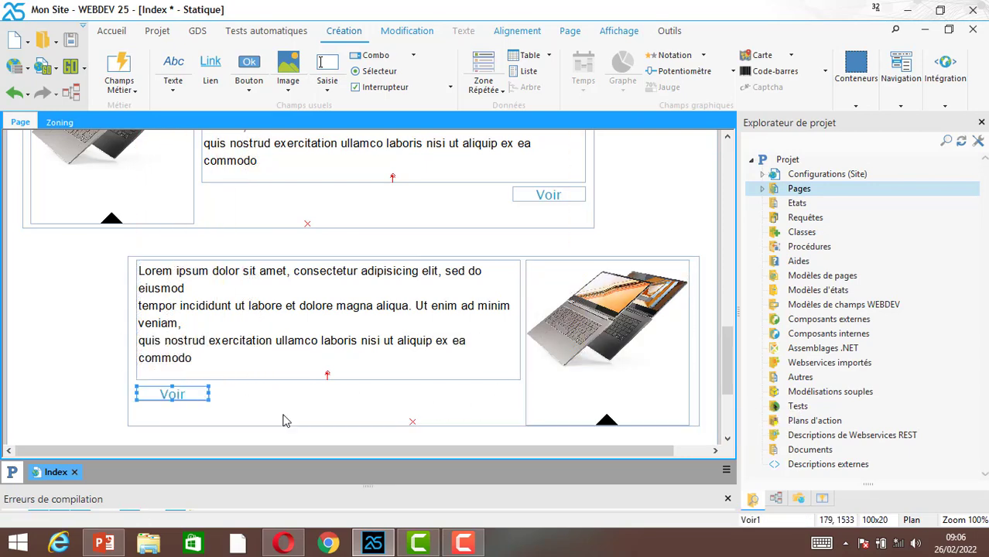
Refresh the page preview in Opera to check the mirrored second section, and return to WEBDEV
{"action": "left_click", "coordinate": [282, 545]}
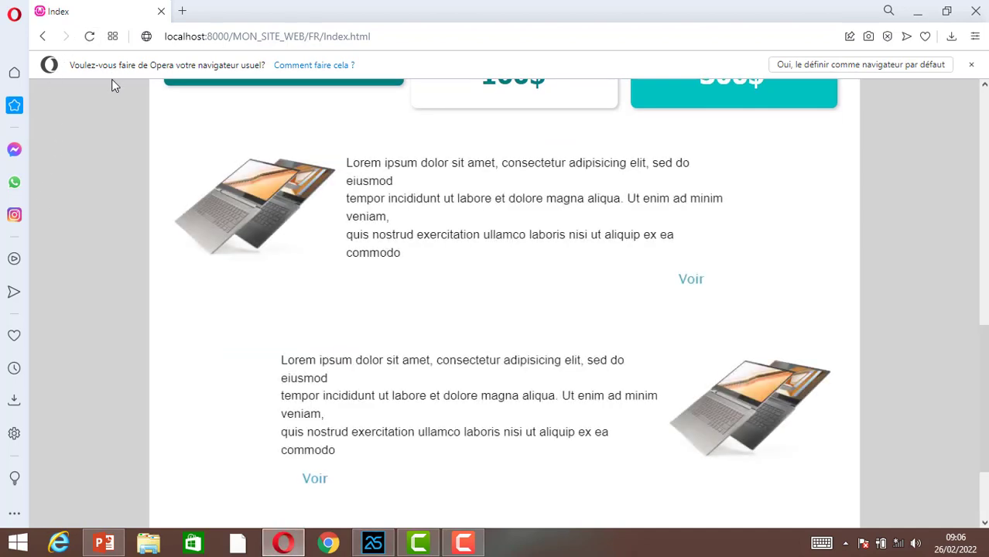
{"action": "left_click", "coordinate": [375, 546]}
Replace the second section's laptop image with the USB stick image 58da59295f58be1227aec8fd.png from the project gallery's "Hard et Soft" folder
{"action": "left_click", "coordinate": [590, 341]}
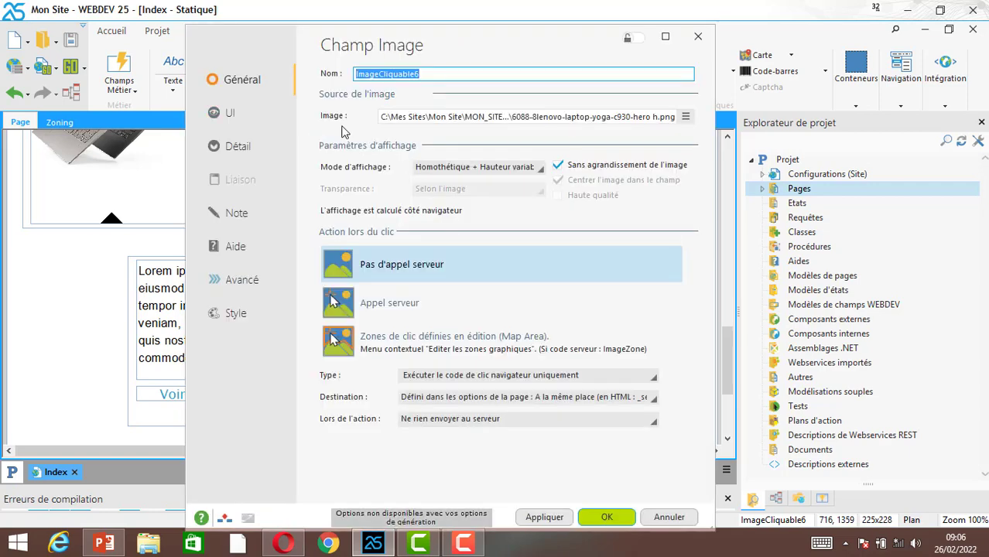
{"action": "left_click", "coordinate": [685, 116]}
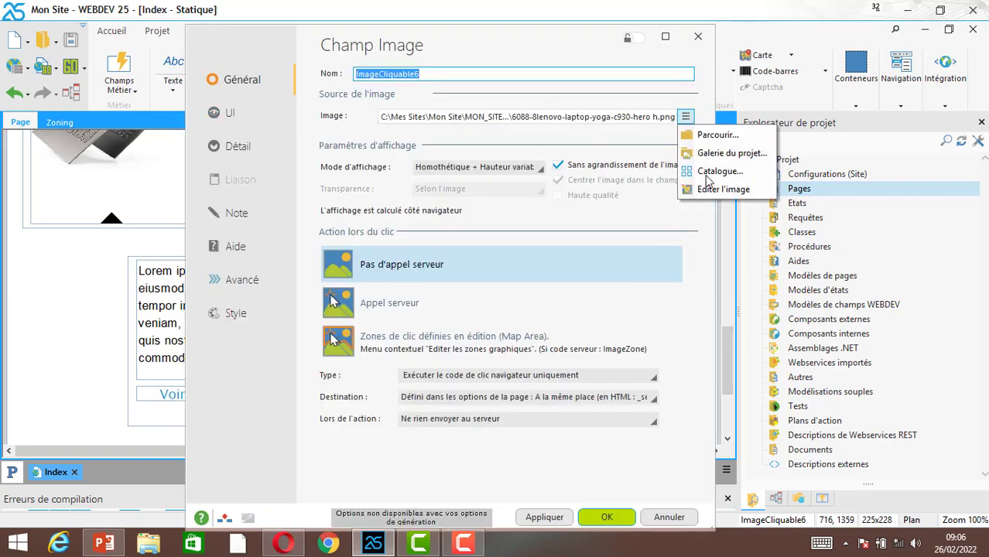
{"action": "left_click", "coordinate": [730, 155]}
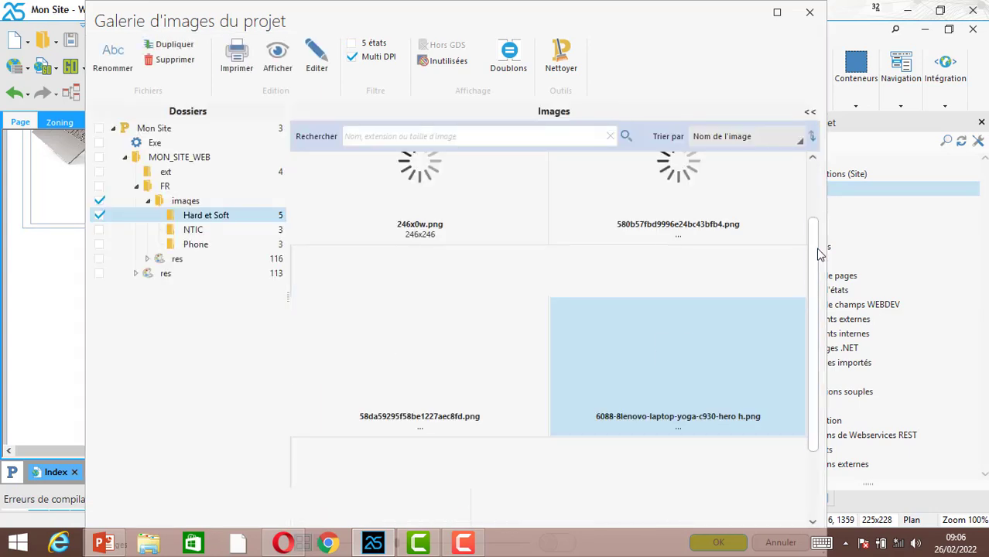
{"action": "mouse_move", "coordinate": [816, 245]}
{"action": "left_mouse_down"}
{"action": "mouse_move", "coordinate": [813, 316]}
{"action": "mouse_move", "coordinate": [803, 235]}
{"action": "left_mouse_up"}
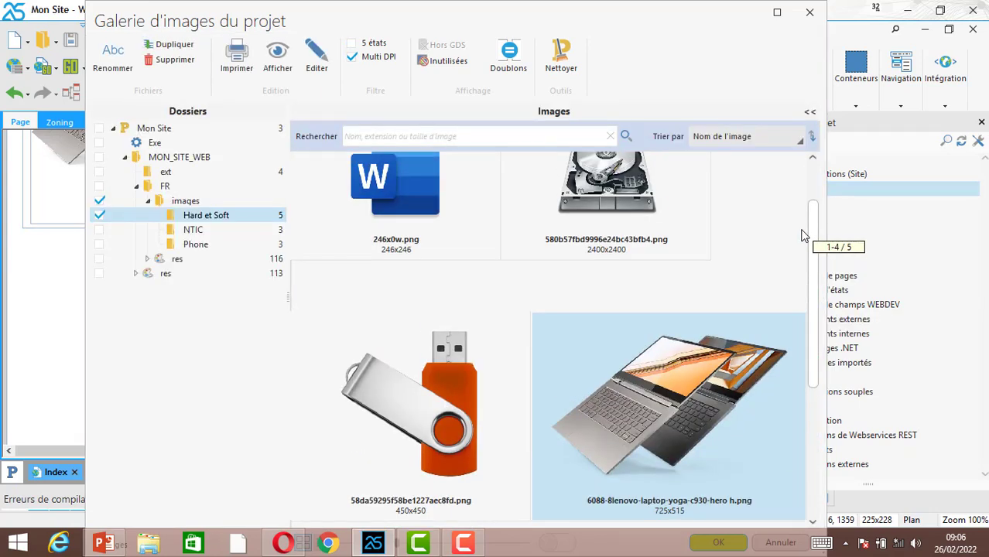
{"action": "double_click", "coordinate": [468, 360]}
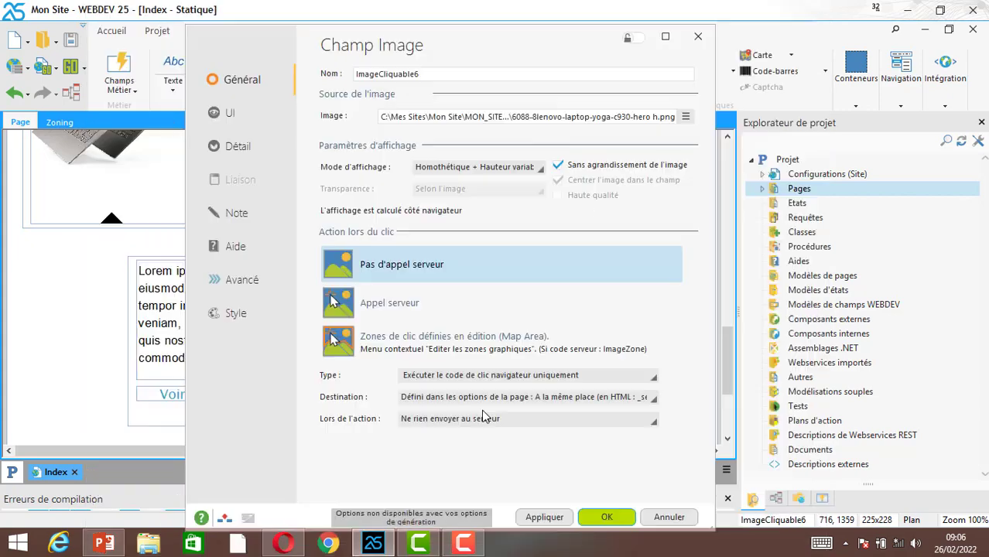
{"action": "left_click", "coordinate": [605, 518]}
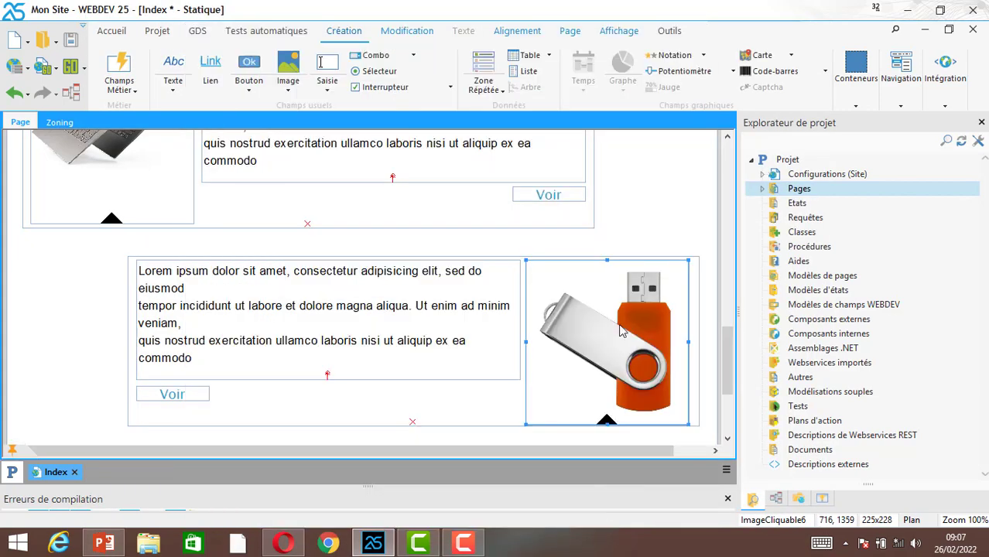
Switch to Opera and reload the page preview to check the USB stick image in the second section
{"action": "left_click", "coordinate": [299, 545]}
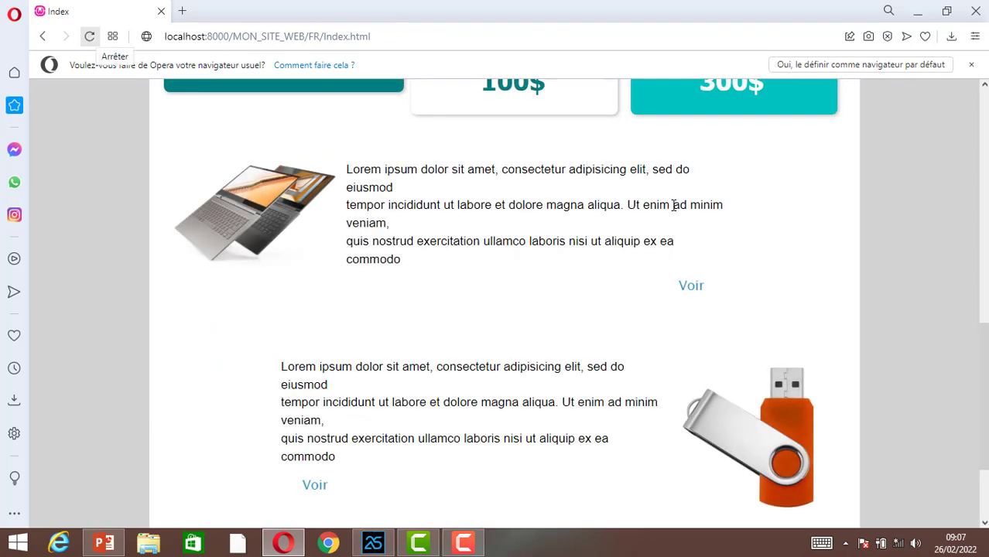
Look over the two product sections in the page preview and return to WEBDEV
{"action": "scroll", "coordinate": [495, 302], "scroll_direction": "down", "scroll_amount": 2}
{"action": "scroll", "coordinate": [496, 302], "scroll_direction": "up", "scroll_amount": 2}
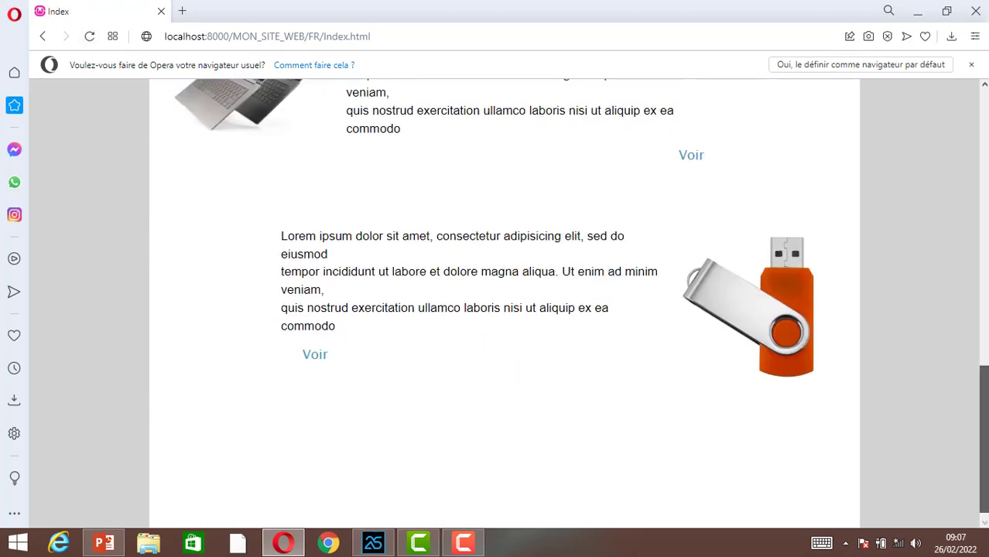
{"action": "scroll", "coordinate": [496, 301], "scroll_direction": "down", "scroll_amount": 1}
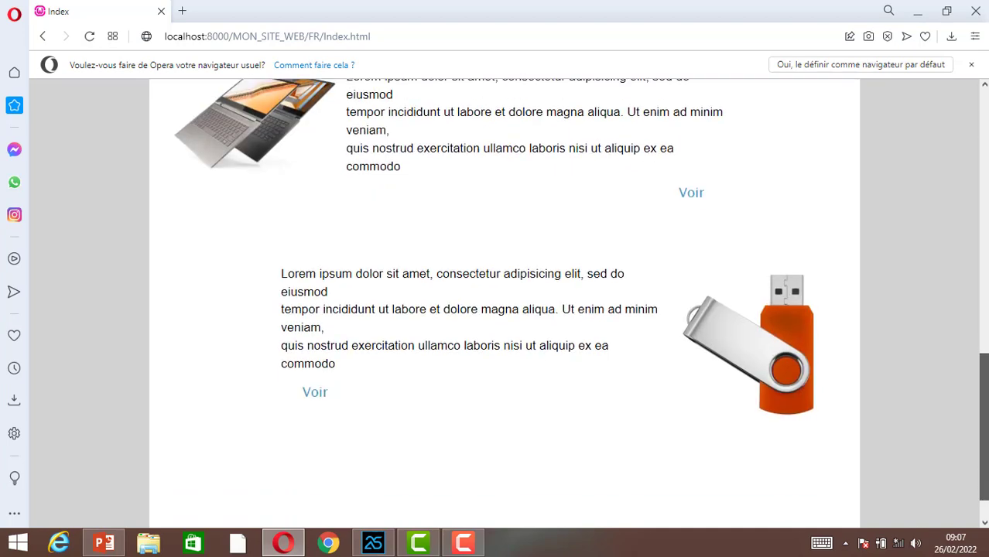
{"action": "left_click", "coordinate": [374, 542]}
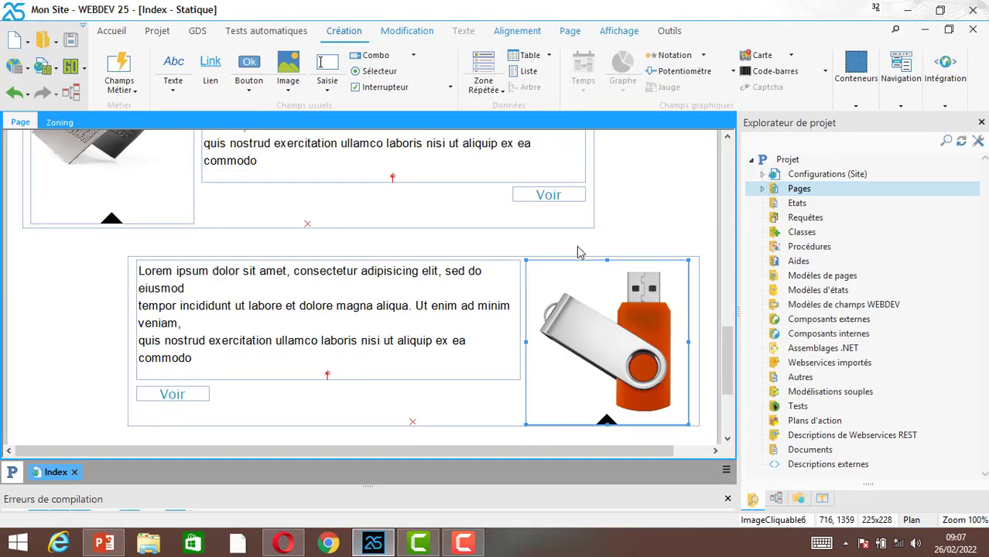
Nudge the USB stick section's cell up toward the laptop section, to a vertical position of about 1335
{"action": "left_click", "coordinate": [249, 420]}
{"action": "key", "text": "Up"}
{"action": "key", "text": "Up"}
{"action": "key", "text": "Up"}
{"action": "key", "text": "Up"}
{"action": "key", "text": "Up"}
{"action": "key", "text": "Up"}
{"action": "key", "text": "Up"}
{"action": "key", "text": "Up"}
{"action": "key", "text": "Up"}
{"action": "key", "text": "Up"}
{"action": "key", "text": "Up"}
{"action": "key", "text": "Up"}
{"action": "key", "text": "Up"}
{"action": "key", "text": "Up"}
{"action": "key", "text": "Up"}
{"action": "key", "text": "Up"}
{"action": "key", "text": "Up"}
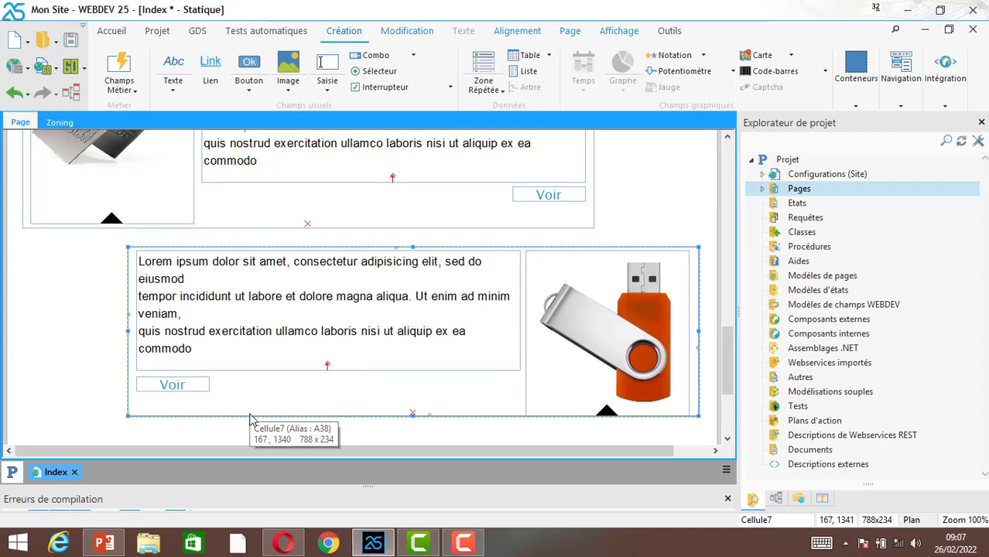
{"action": "key", "text": "Up"}
{"action": "key", "text": "Up"}
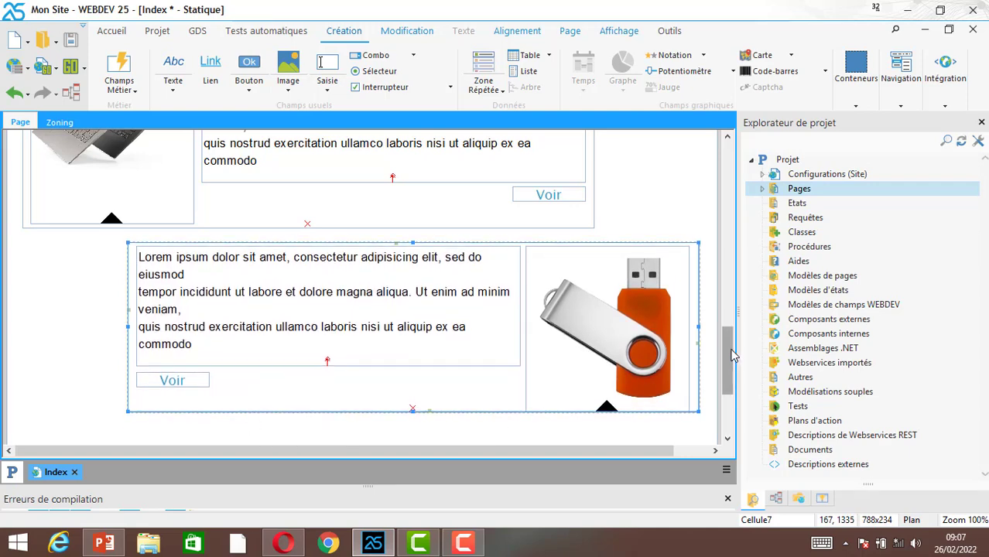
Nudge the laptop section's cell up closer to the price offers, to a vertical position of about 1063
{"action": "scroll", "coordinate": [219, 223], "scroll_direction": "up", "scroll_amount": 3}
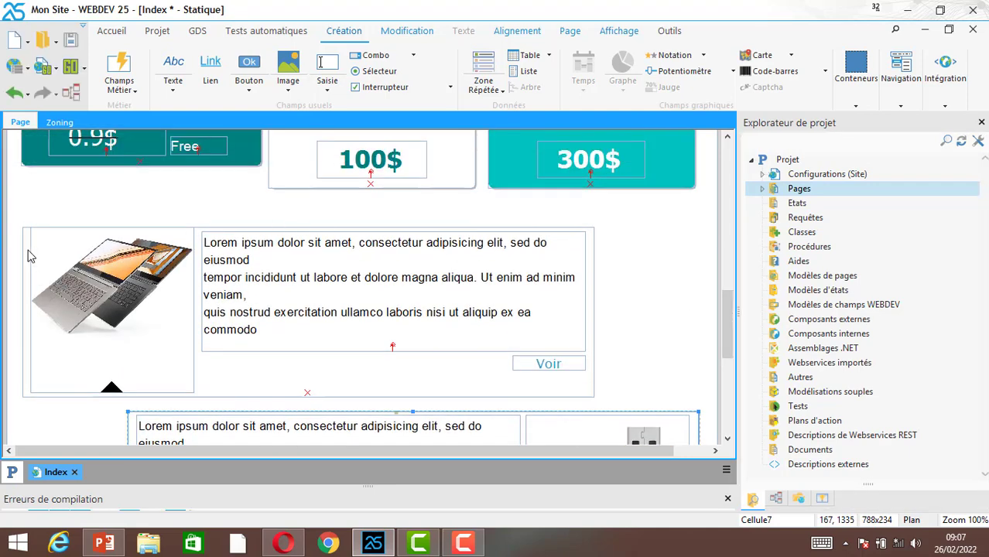
{"action": "left_click", "coordinate": [28, 251]}
{"action": "key", "text": "Up"}
{"action": "key", "text": "Up"}
{"action": "key", "text": "Up"}
{"action": "key", "text": "Up"}
{"action": "key", "text": "Up"}
{"action": "key", "text": "Up"}
{"action": "key", "text": "Up"}
{"action": "key", "text": "Up"}
{"action": "key", "text": "Up"}
{"action": "key", "text": "Up"}
{"action": "key", "text": "Up"}
{"action": "key", "text": "Up"}
{"action": "key", "text": "Up"}
{"action": "key", "text": "Up"}
{"action": "key", "text": "Up"}
{"action": "key", "text": "Up"}
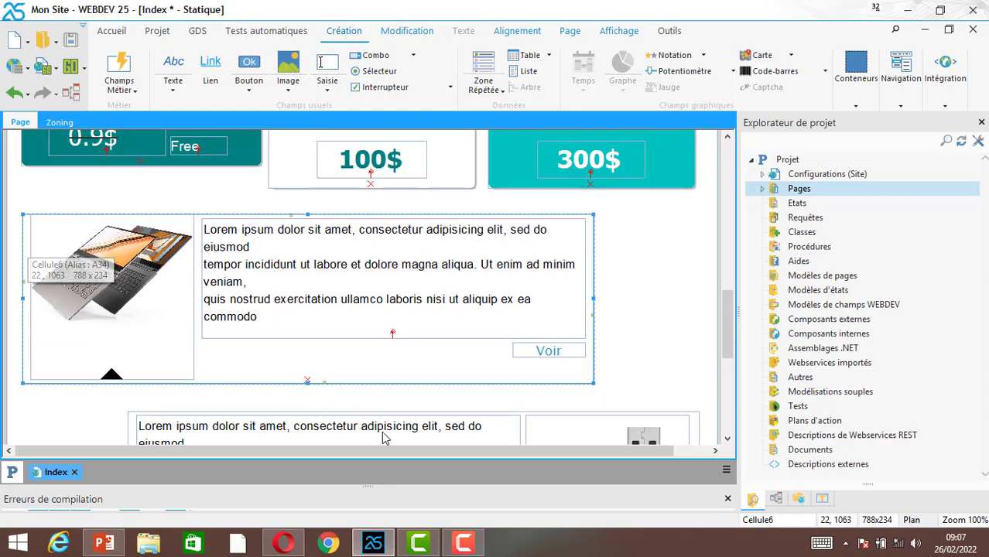
Nudge the USB stick section's cell further up beneath the laptop section, to a vertical position of about 1316
{"action": "scroll", "coordinate": [726, 379], "scroll_direction": "down", "scroll_amount": 3}
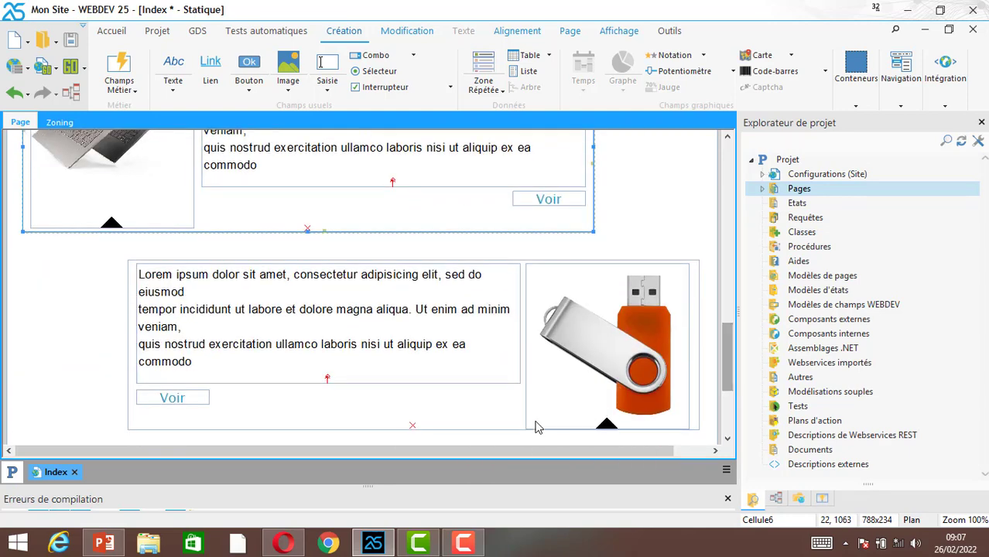
{"action": "left_click", "coordinate": [486, 415]}
{"action": "key", "text": "Up"}
{"action": "key", "text": "Up"}
{"action": "key", "text": "Up"}
{"action": "key", "text": "Up"}
{"action": "key", "text": "Up"}
{"action": "key", "text": "Up"}
{"action": "key", "text": "Up"}
{"action": "key", "text": "Up"}
{"action": "key", "text": "Up"}
{"action": "key", "text": "Up"}
{"action": "key", "text": "Up"}
{"action": "key", "text": "Up"}
{"action": "key", "text": "Up"}
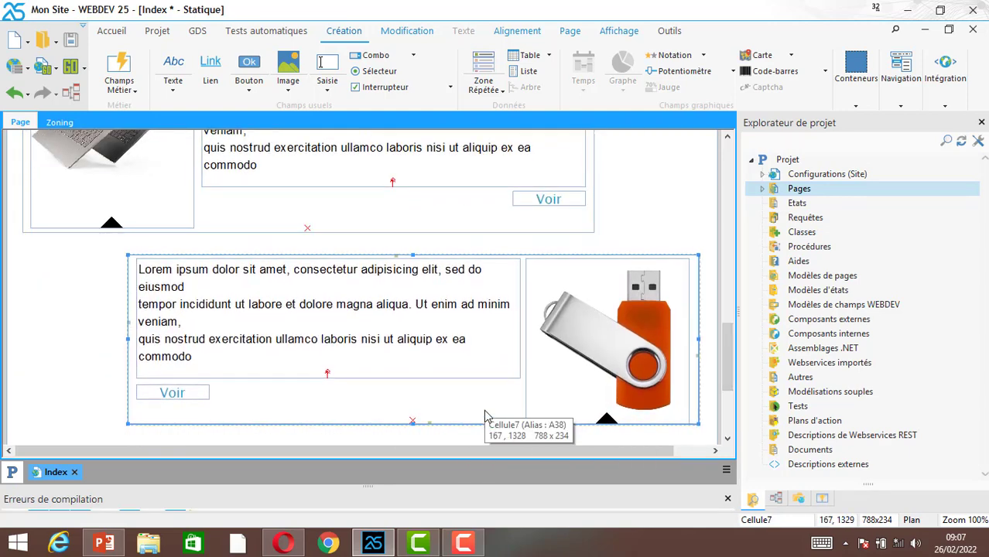
{"action": "key", "text": "Up"}
{"action": "key", "text": "Up"}
{"action": "key", "text": "Up"}
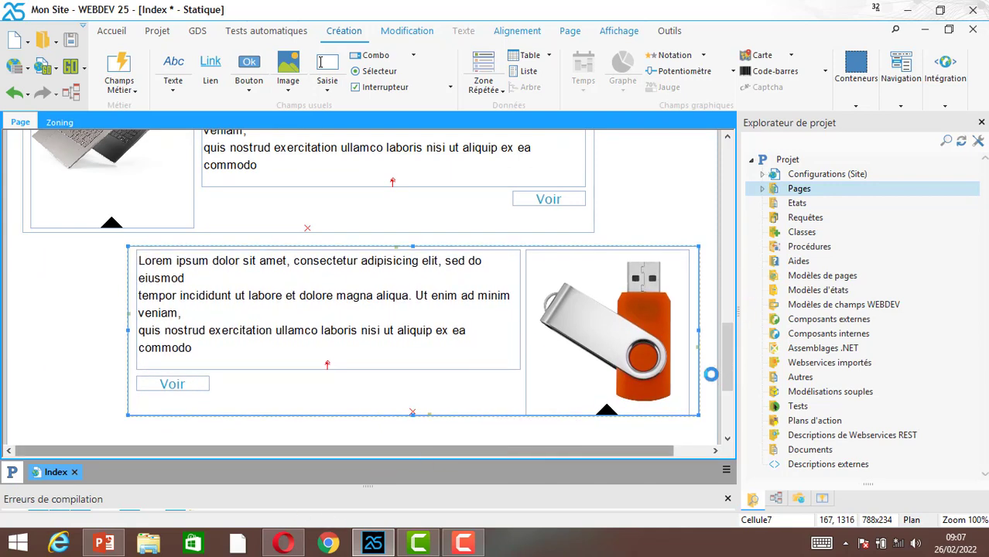
Extend the page's bottom edge downward to a page height of about 1897
{"action": "scroll", "coordinate": [711, 375], "scroll_direction": "down", "scroll_amount": 4}
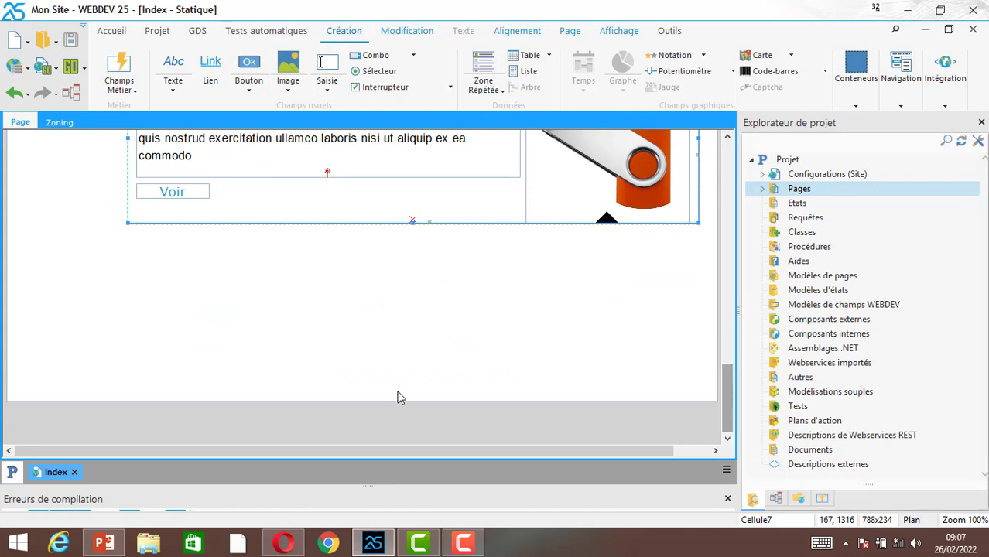
{"action": "left_click", "coordinate": [360, 405]}
{"action": "left_click_drag", "start_coordinate": [362, 400], "coordinate": [361, 479]}
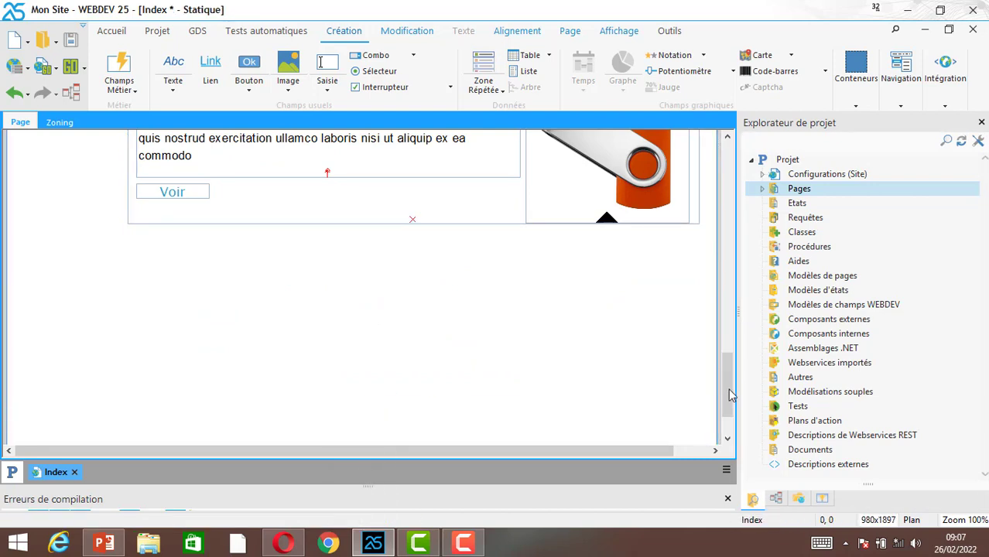
Select the USB stick and laptop section cells together and copy them
{"action": "left_click_drag", "start_coordinate": [728, 369], "coordinate": [729, 346]}
{"action": "left_click", "coordinate": [258, 323]}
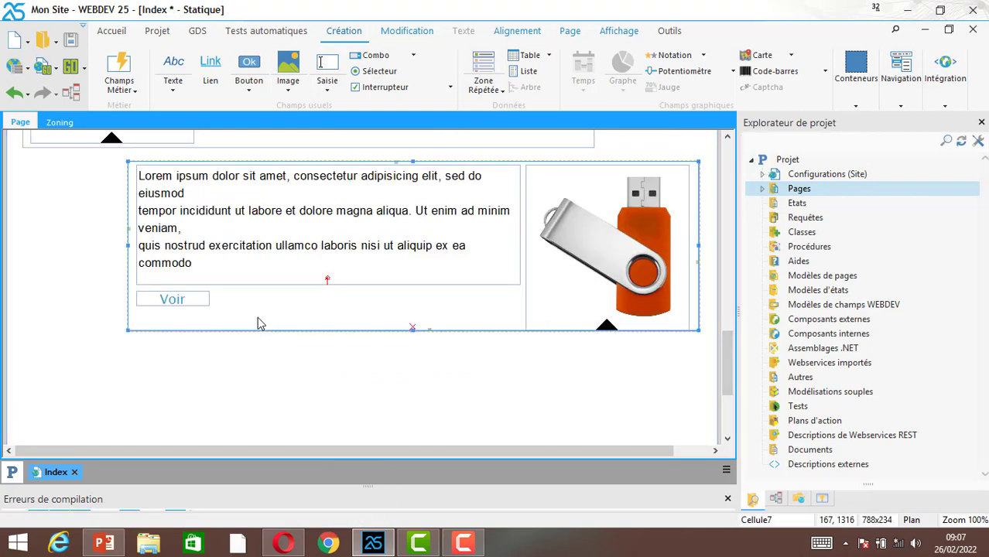
{"action": "left_click_drag", "start_coordinate": [729, 364], "coordinate": [730, 348]}
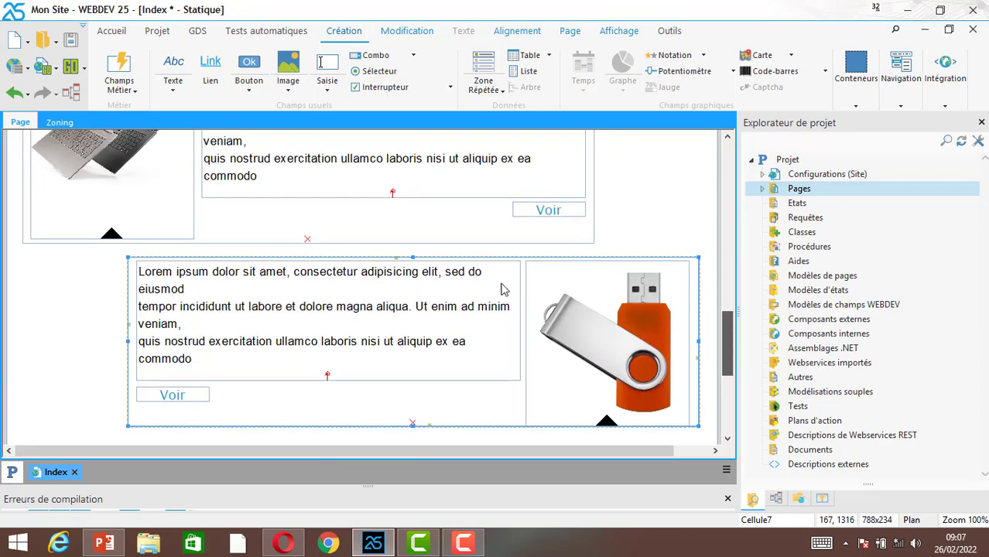
{"action": "left_click", "coordinate": [239, 242]}
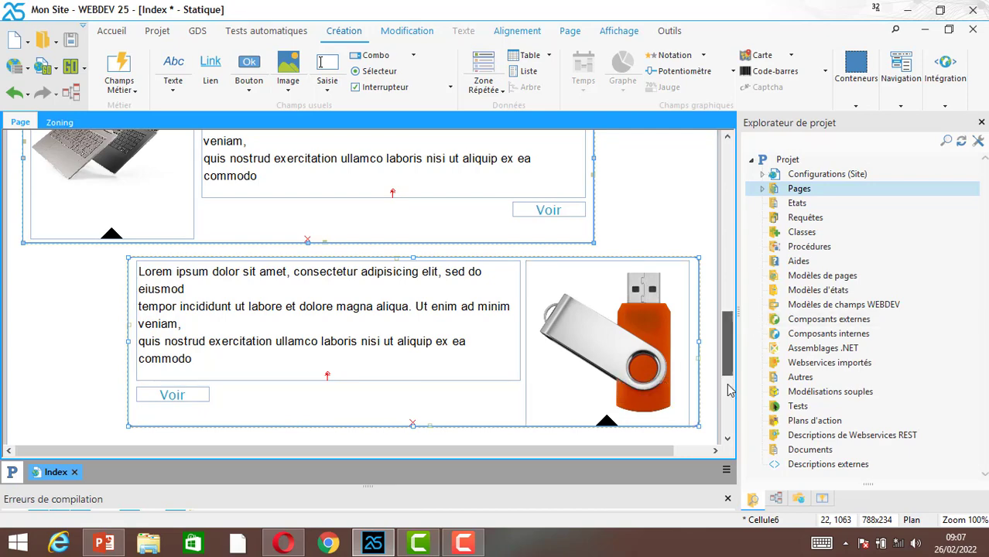
Extend the page height to about 1992 and paste the two copied sections directly below the USB stick section
{"action": "left_click_drag", "start_coordinate": [728, 346], "coordinate": [727, 433]}
{"action": "left_click_drag", "start_coordinate": [366, 402], "coordinate": [365, 445]}
{"action": "mouse_move", "coordinate": [728, 384]}
{"action": "left_mouse_down"}
{"action": "mouse_move", "coordinate": [729, 317]}
{"action": "mouse_move", "coordinate": [728, 379]}
{"action": "left_mouse_up"}
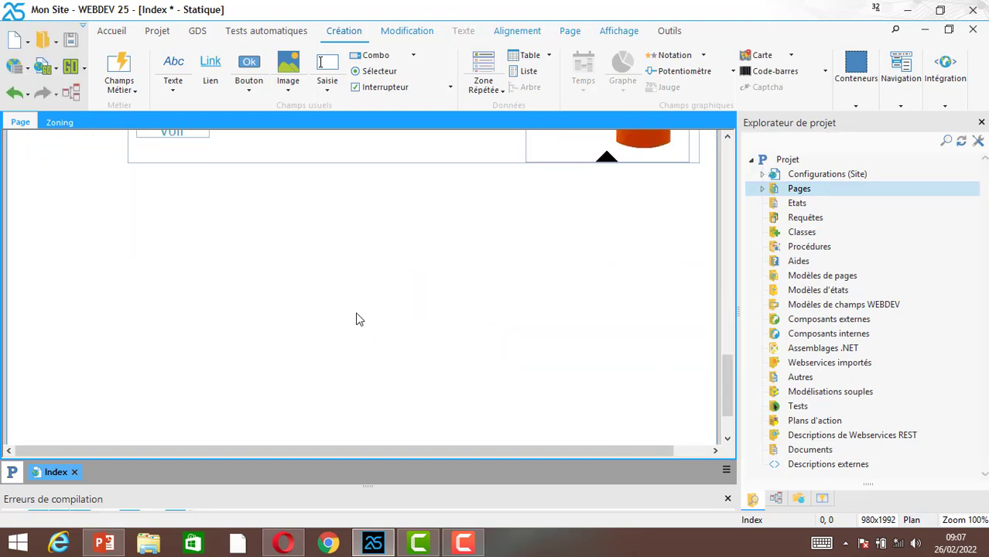
{"action": "left_click_drag", "start_coordinate": [355, 312], "coordinate": [359, 350]}
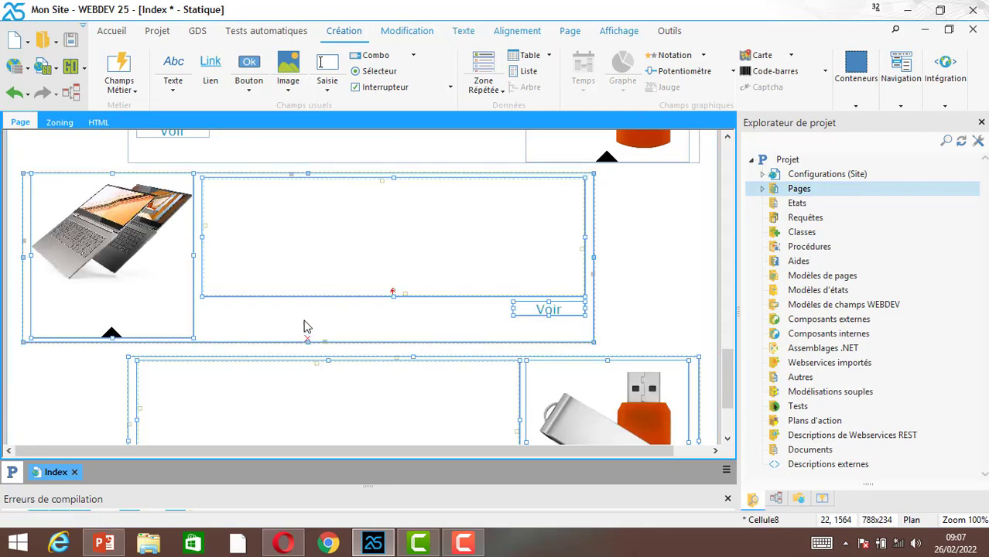
Replace the pasted section's laptop image with Logo-Excel-2019.png from the project gallery's "Hard et Soft" folder
{"action": "left_click", "coordinate": [107, 241]}
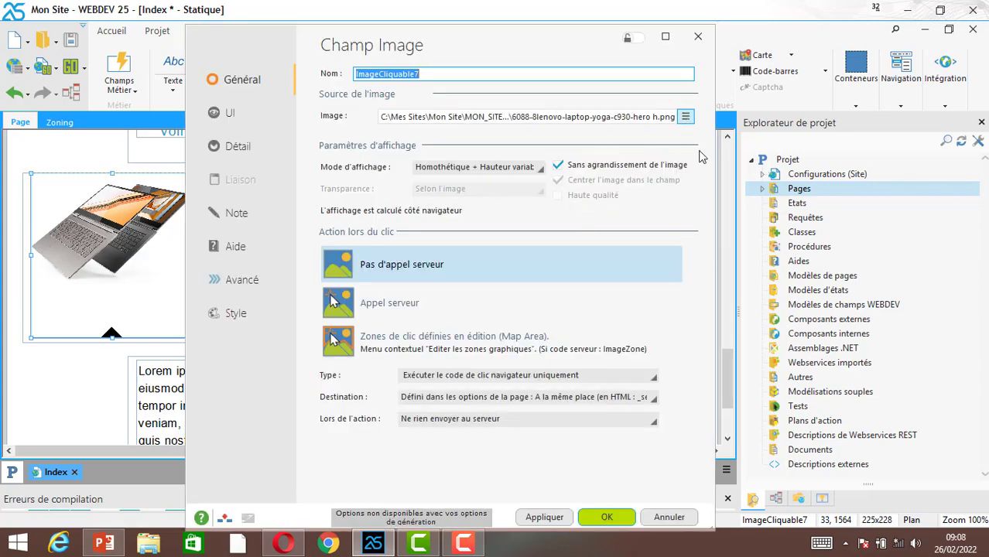
{"action": "left_click", "coordinate": [686, 116]}
{"action": "left_click", "coordinate": [724, 153]}
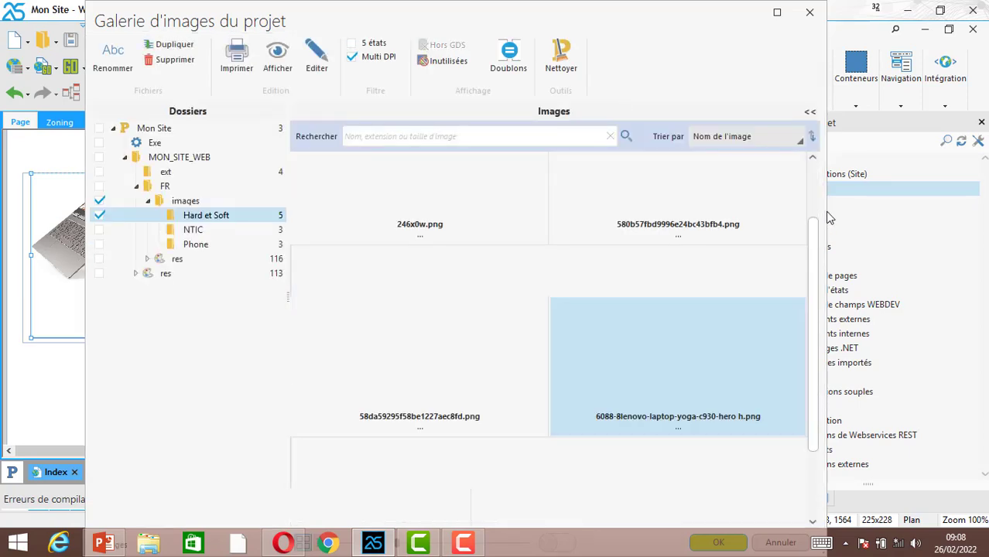
{"action": "left_click_drag", "start_coordinate": [816, 241], "coordinate": [800, 382]}
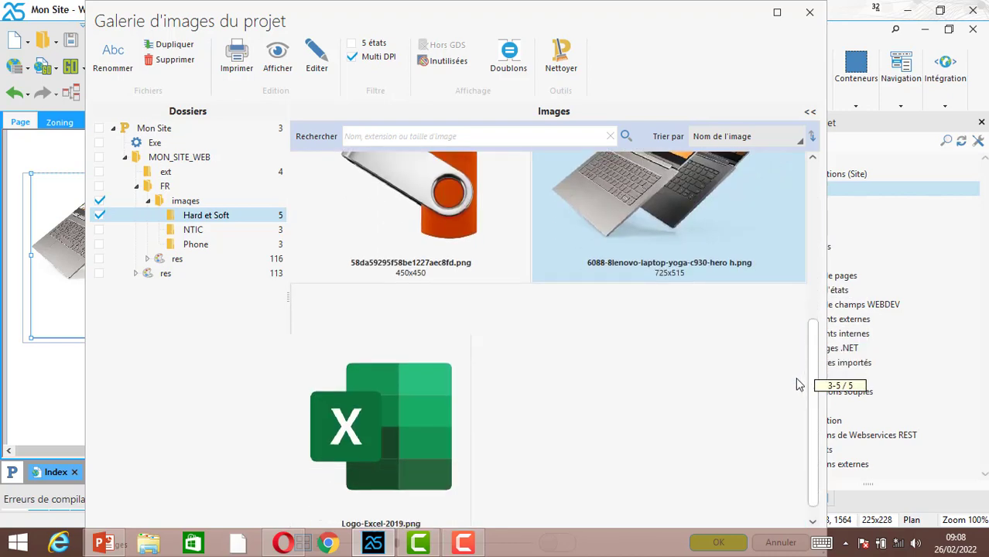
{"action": "double_click", "coordinate": [402, 386]}
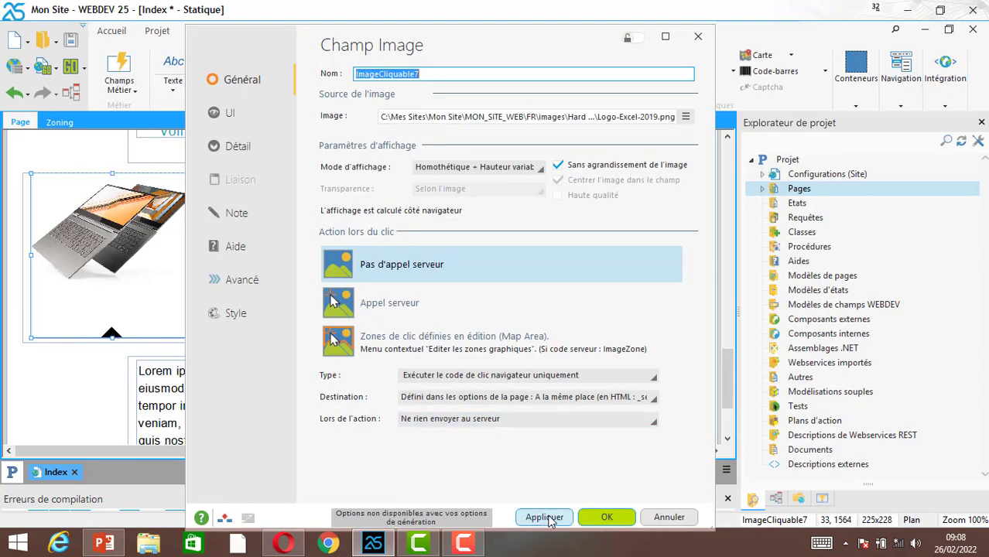
{"action": "left_click", "coordinate": [604, 517]}
Replace the pasted section's USB stick image with the hard disk image 580b57fbd9996e24bc43bfb4.png from the project gallery
{"action": "left_click", "coordinate": [623, 418]}
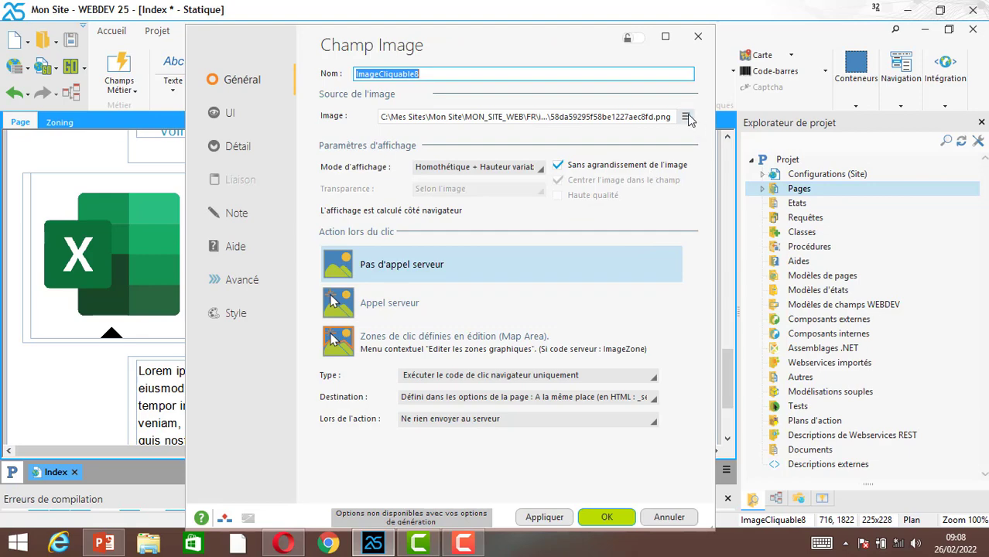
{"action": "left_click", "coordinate": [686, 117]}
{"action": "left_click", "coordinate": [724, 153]}
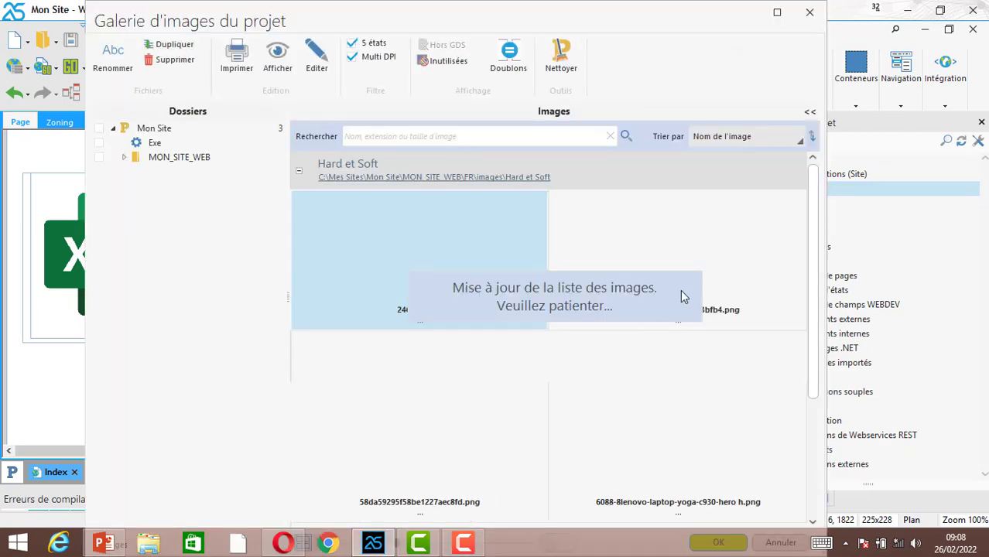
{"action": "left_click", "coordinate": [621, 204]}
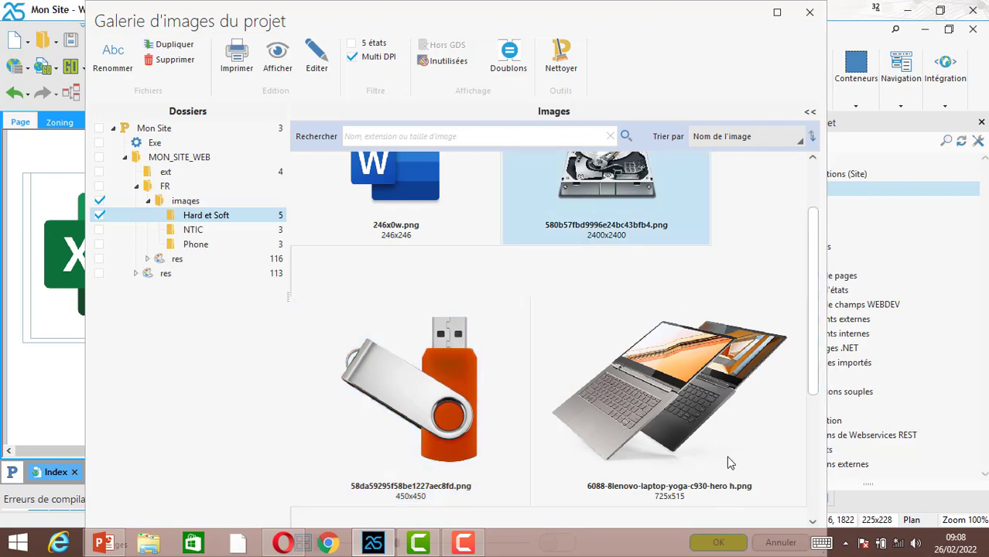
{"action": "left_click", "coordinate": [717, 542]}
{"action": "left_click", "coordinate": [566, 518]}
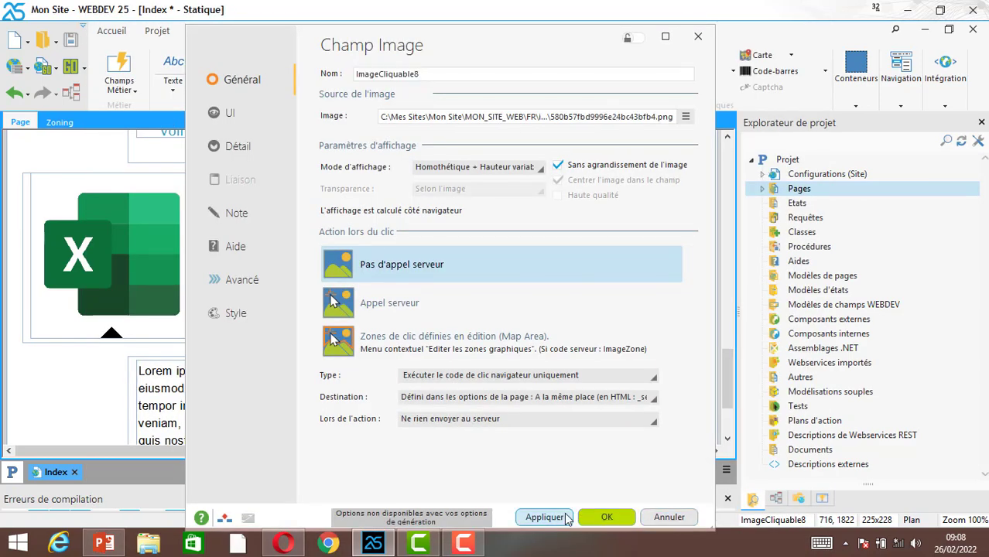
{"action": "left_click", "coordinate": [607, 518]}
Switch to Opera and check the new Excel and hard disk sections in the page preview down to the page end
{"action": "left_click_drag", "start_coordinate": [726, 405], "coordinate": [726, 432]}
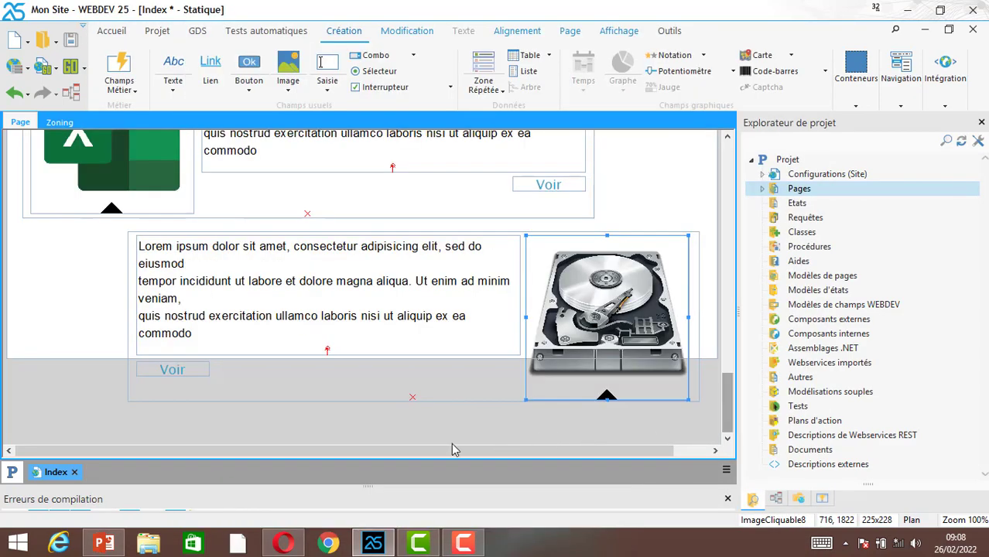
{"action": "left_click", "coordinate": [287, 544]}
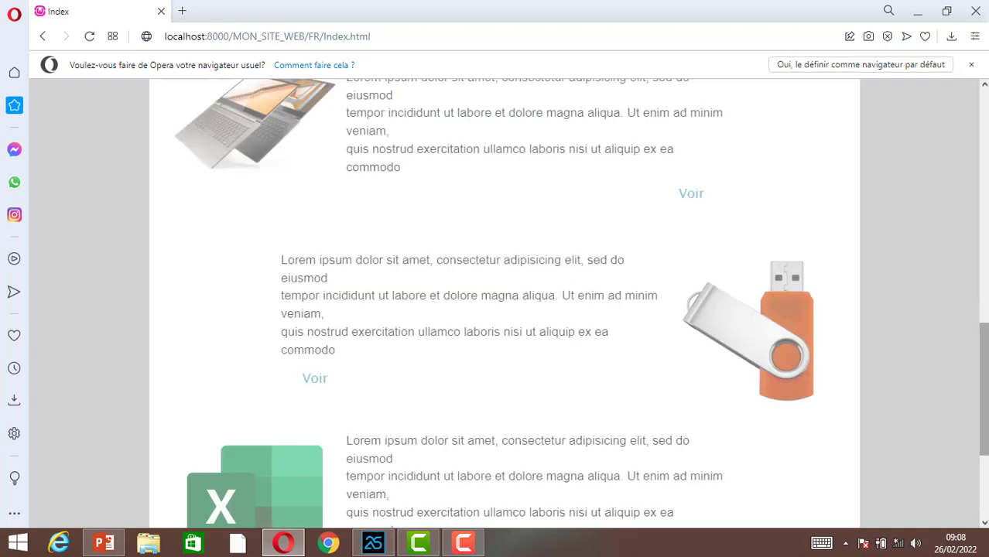
{"action": "left_click_drag", "start_coordinate": [987, 348], "coordinate": [987, 408]}
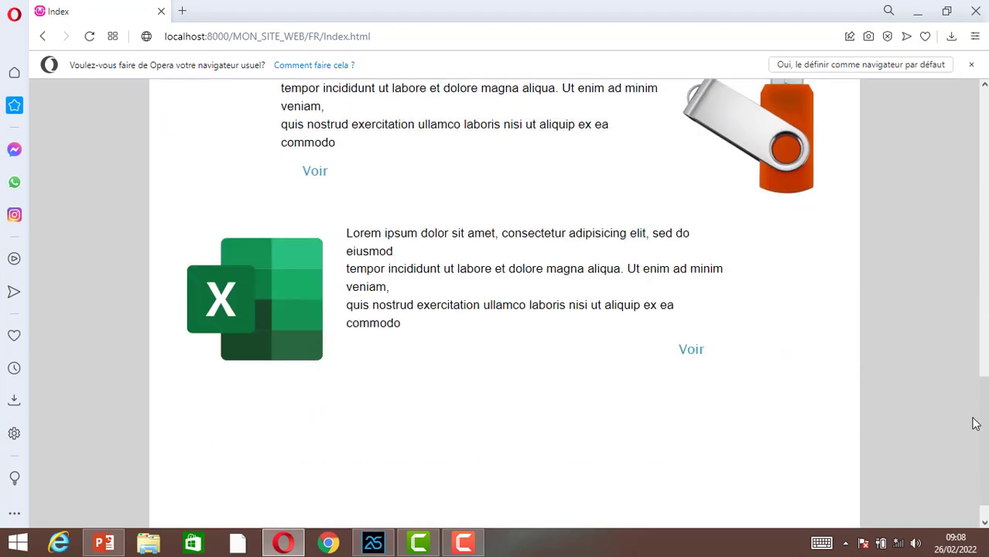
{"action": "left_click_drag", "start_coordinate": [988, 472], "coordinate": [988, 479]}
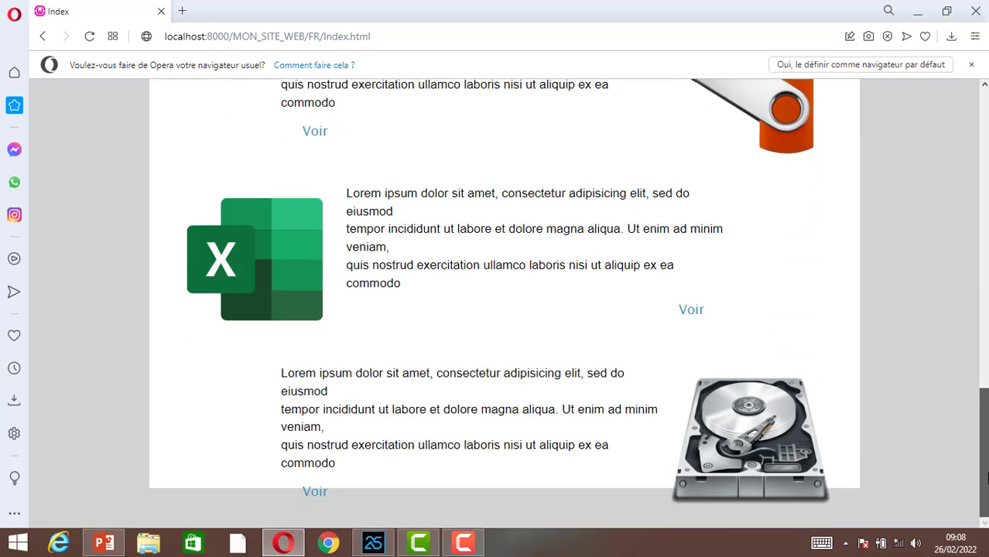
{"action": "left_click_drag", "start_coordinate": [988, 430], "coordinate": [988, 491]}
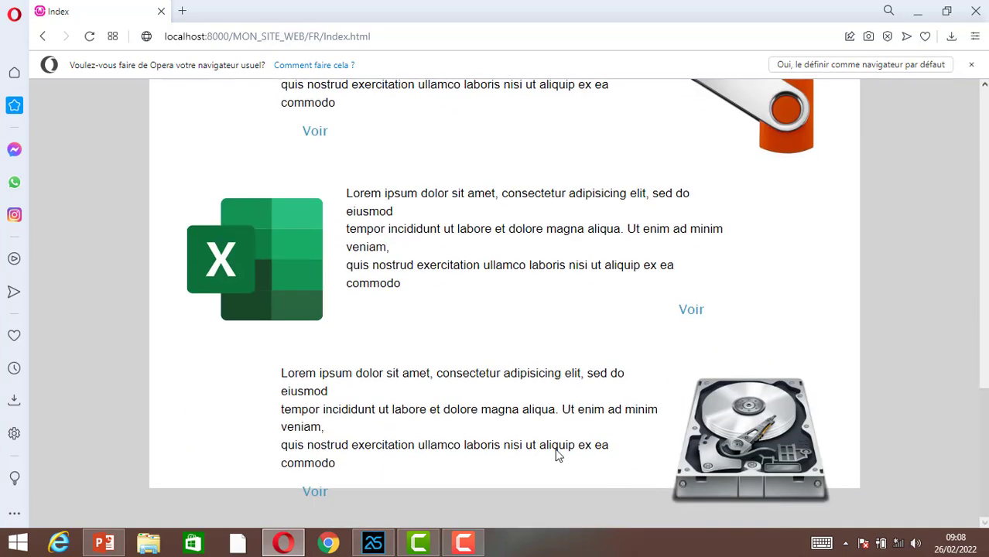
Return to WEBDEV and extend the page's bottom edge below the hard disk section to a height of about 2247
{"action": "left_click", "coordinate": [372, 544]}
{"action": "left_click", "coordinate": [65, 329]}
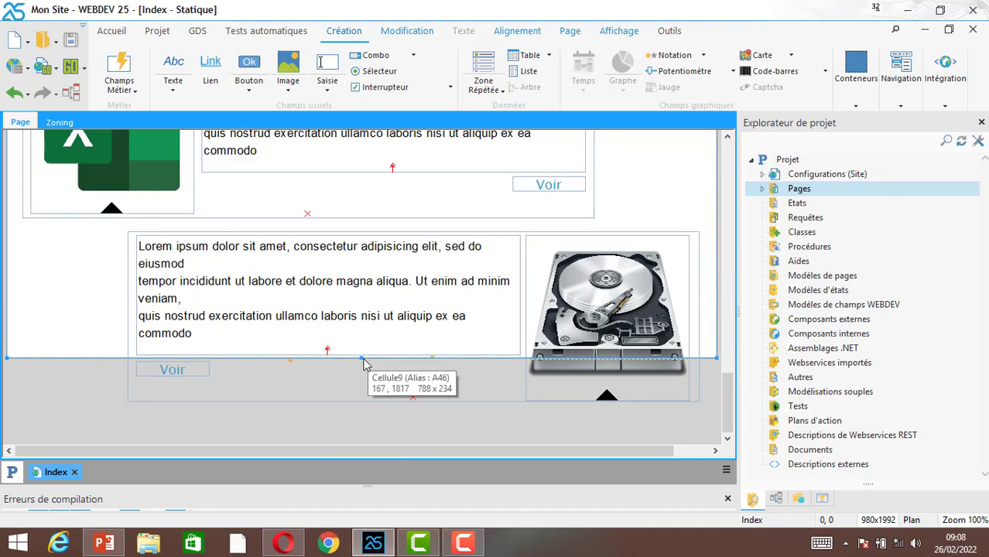
{"action": "left_click_drag", "start_coordinate": [362, 359], "coordinate": [393, 448]}
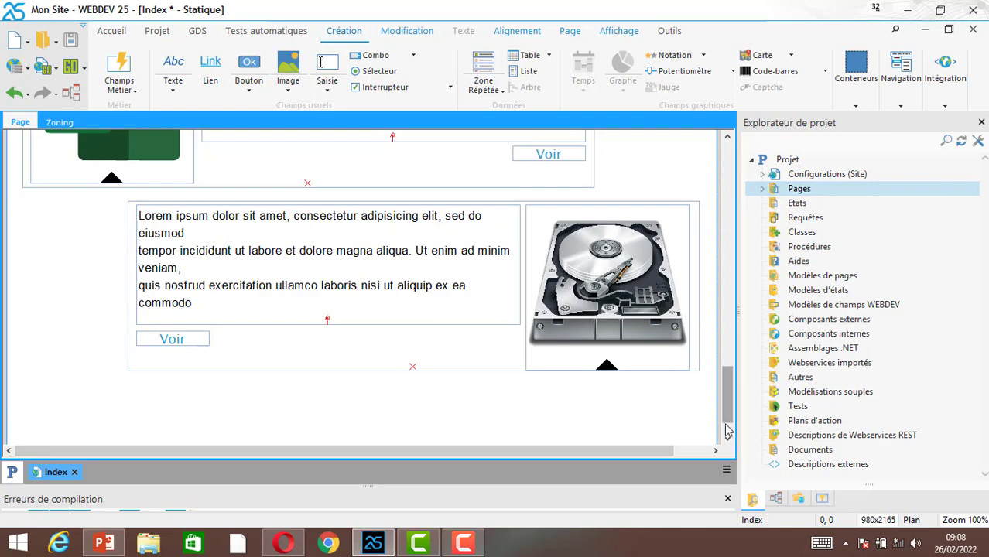
{"action": "scroll", "coordinate": [724, 389], "scroll_direction": "down", "scroll_amount": 1}
{"action": "left_click_drag", "start_coordinate": [361, 400], "coordinate": [362, 464]}
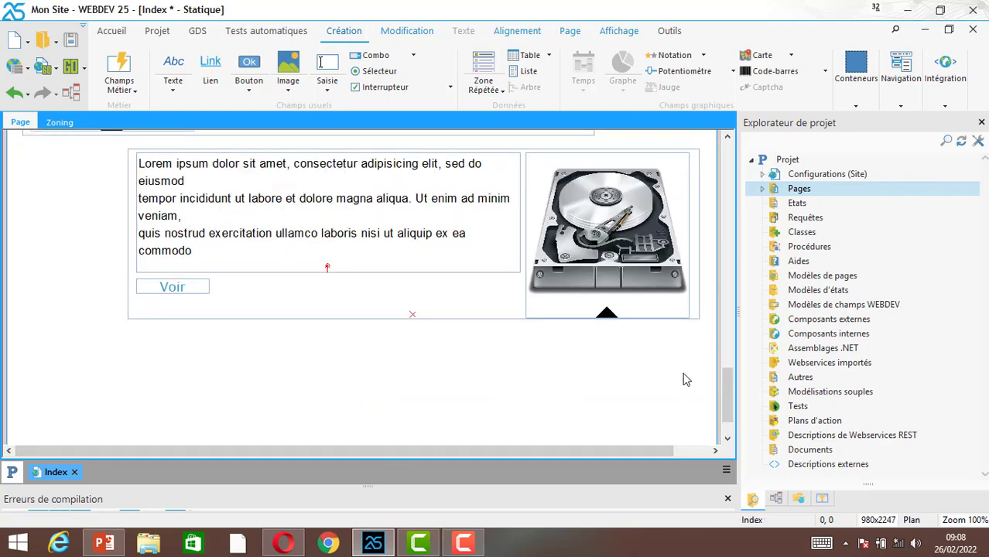
Switch to Opera and check the hard disk section within the extended page in the reloaded preview
{"action": "left_click", "coordinate": [286, 544]}
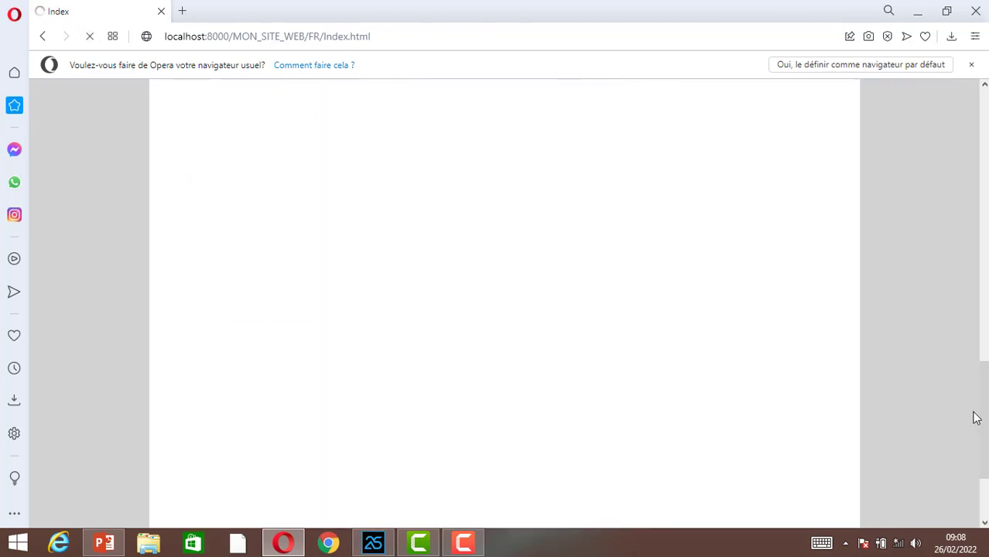
{"action": "mouse_move", "coordinate": [984, 403]}
{"action": "left_mouse_down"}
{"action": "mouse_move", "coordinate": [987, 184]}
{"action": "mouse_move", "coordinate": [985, 436]}
{"action": "mouse_move", "coordinate": [985, 406]}
{"action": "left_mouse_up"}
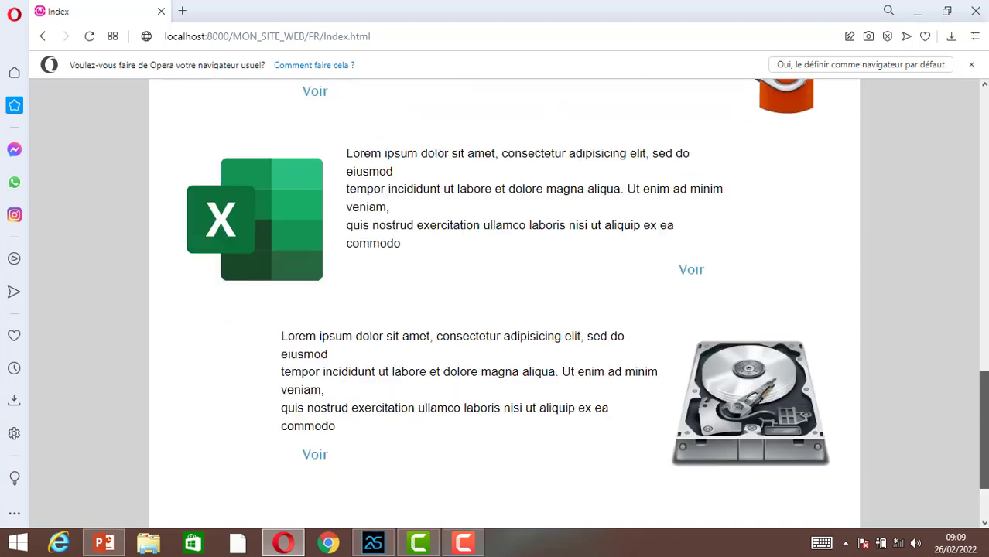
Check the page preview from the header down to the laptop and USB stick sections
{"action": "left_click_drag", "start_coordinate": [985, 456], "coordinate": [984, 144]}
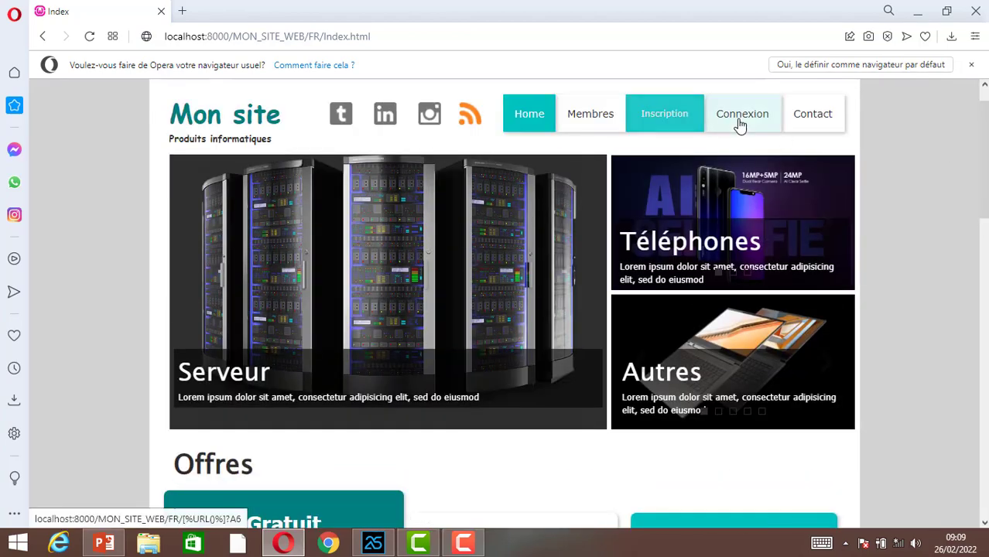
{"action": "left_click_drag", "start_coordinate": [984, 147], "coordinate": [985, 331]}
{"action": "scroll", "coordinate": [572, 304], "scroll_direction": "down", "scroll_amount": 1}
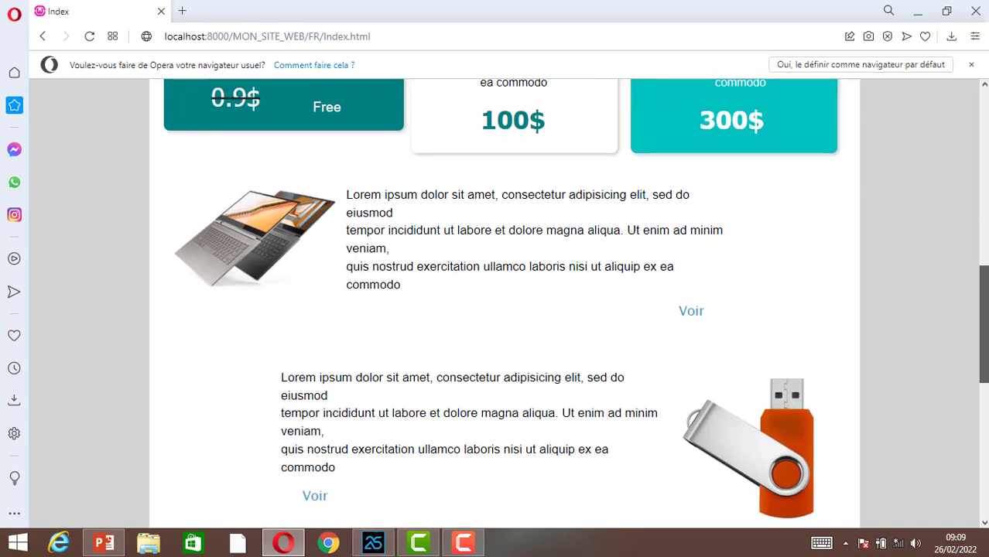
Switch to WEBDEV and examine the spacing of the four product sections from the laptop down to the hard disk
{"action": "left_click", "coordinate": [373, 544]}
{"action": "left_click_drag", "start_coordinate": [734, 397], "coordinate": [739, 283]}
{"action": "scroll", "coordinate": [740, 283], "scroll_direction": "down", "scroll_amount": 3}
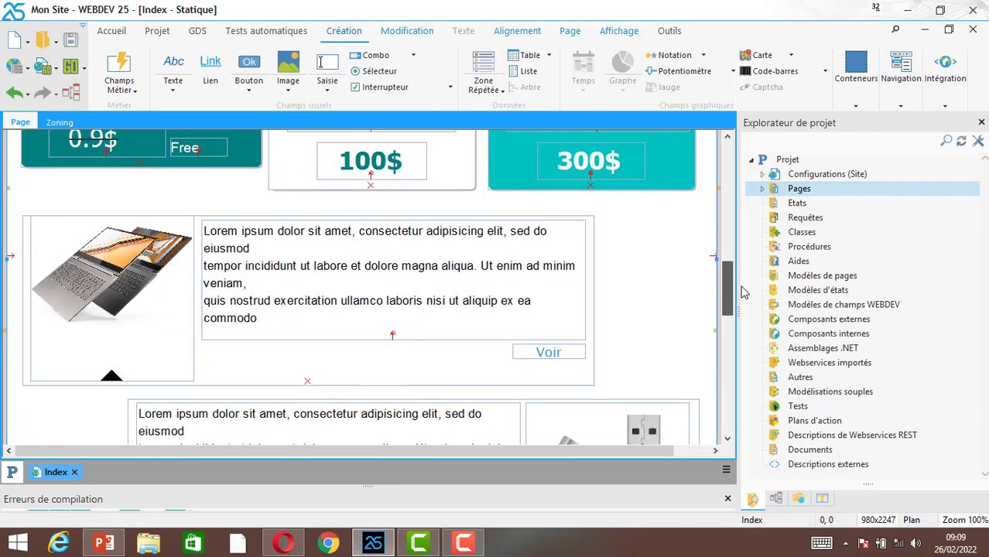
{"action": "left_click", "coordinate": [560, 364]}
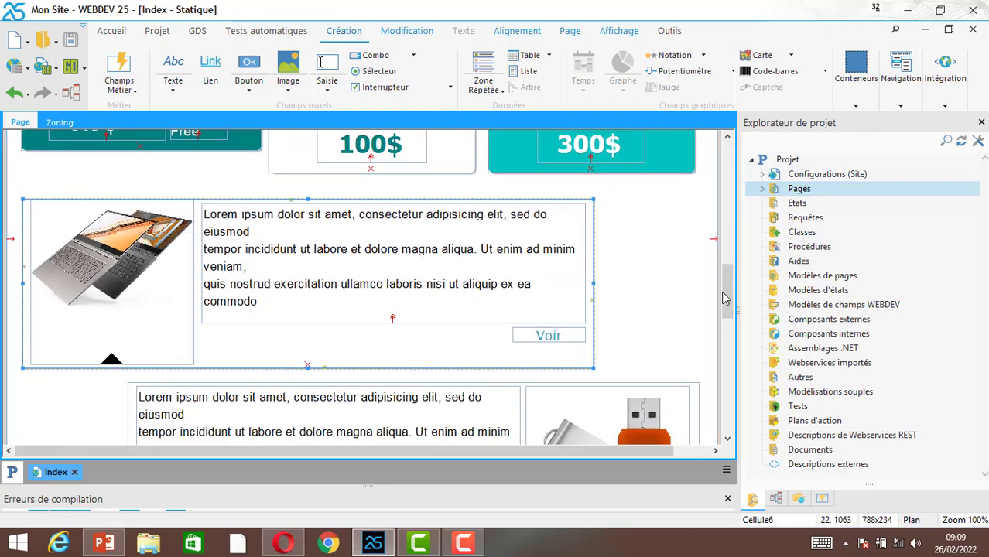
{"action": "scroll", "coordinate": [728, 302], "scroll_direction": "down", "scroll_amount": 6}
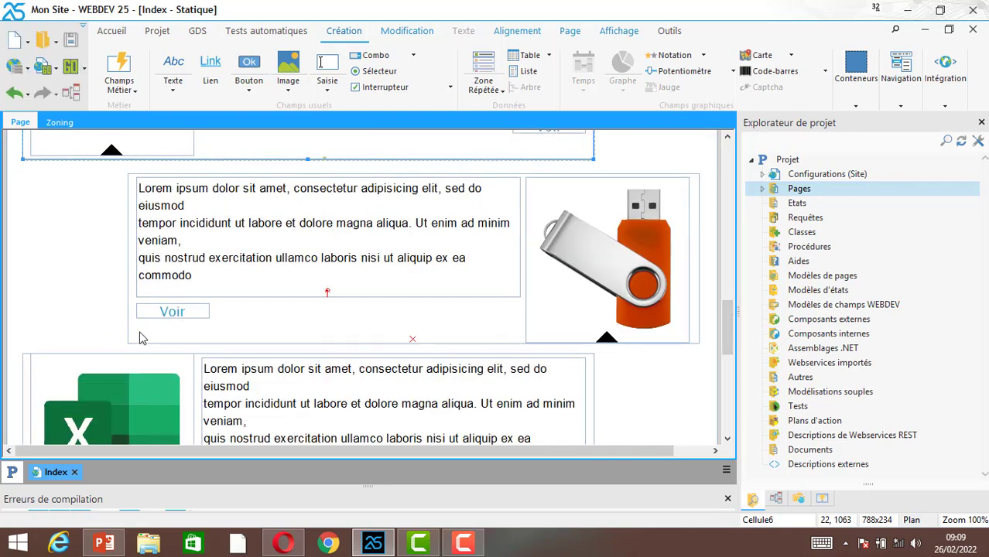
{"action": "scroll", "coordinate": [654, 395], "scroll_direction": "down", "scroll_amount": 5}
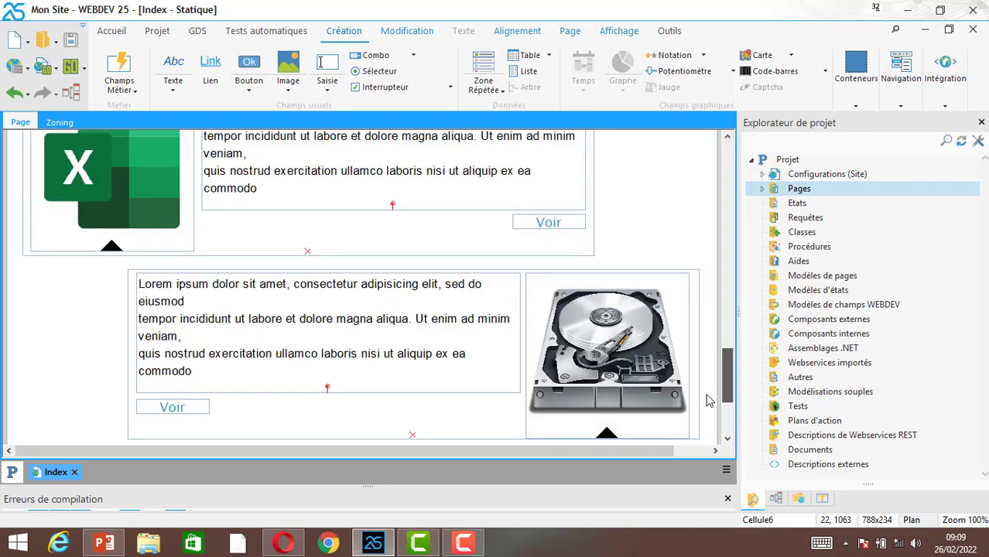
Switch to Opera and compare the text blocks and gaps of the product sections in the preview
{"action": "left_click", "coordinate": [283, 544]}
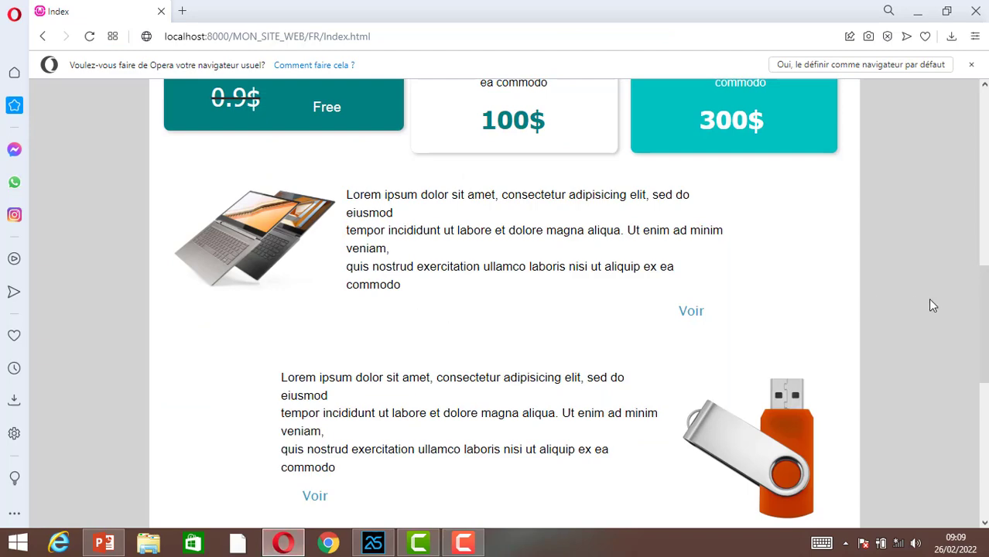
{"action": "mouse_move", "coordinate": [985, 310]}
{"action": "left_mouse_down"}
{"action": "mouse_move", "coordinate": [985, 430]}
{"action": "mouse_move", "coordinate": [985, 315]}
{"action": "left_mouse_up"}
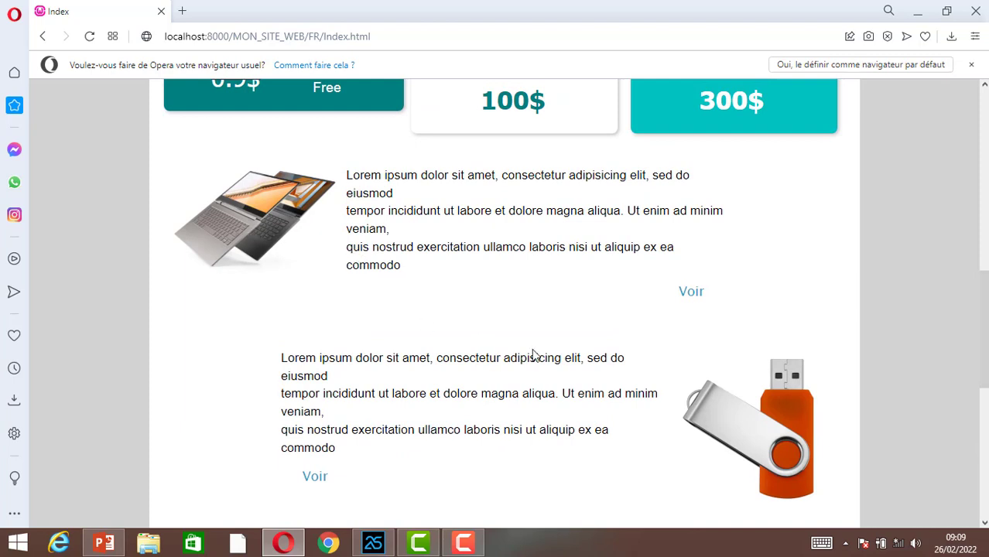
{"action": "left_click_drag", "start_coordinate": [344, 177], "coordinate": [424, 267]}
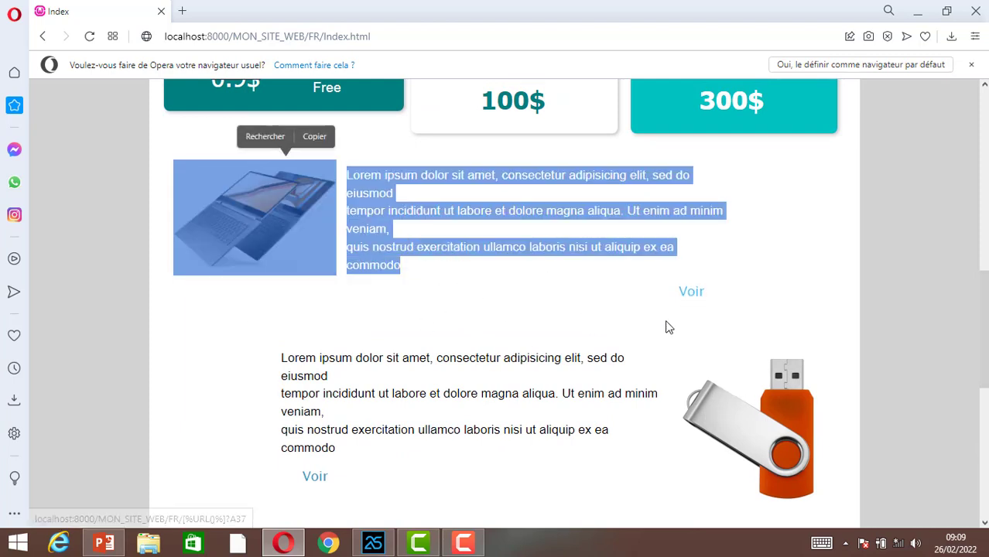
{"action": "left_click_drag", "start_coordinate": [310, 412], "coordinate": [326, 426]}
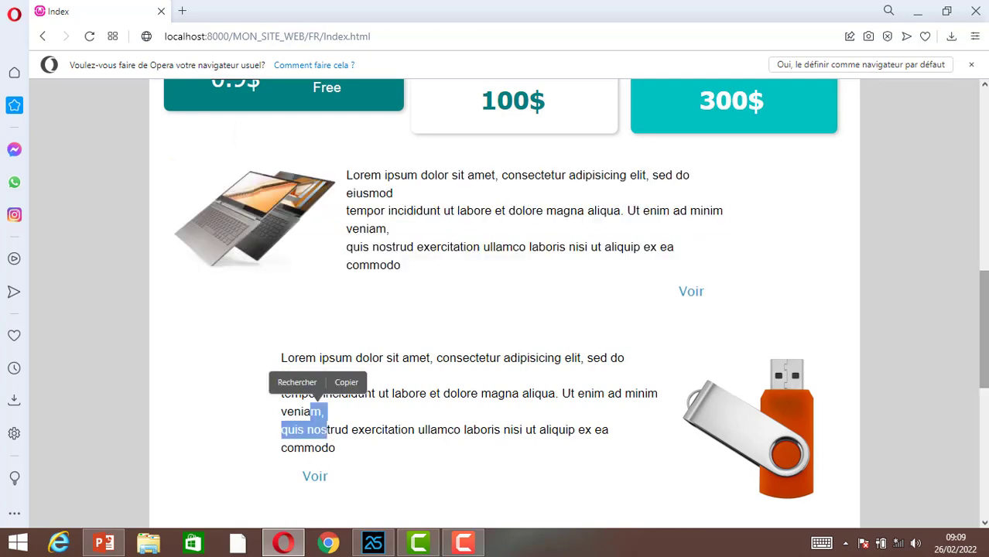
{"action": "left_click_drag", "start_coordinate": [985, 342], "coordinate": [984, 437]}
Return to WEBDEV and nudge the hard disk section slightly upward and the USB stick section up to Y position 1308
{"action": "left_click", "coordinate": [373, 544]}
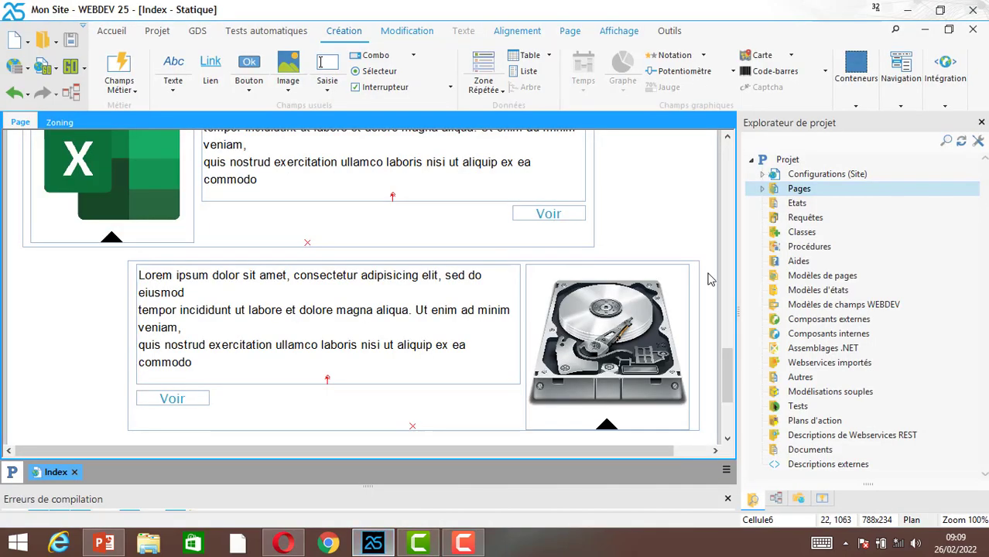
{"action": "left_click", "coordinate": [395, 417]}
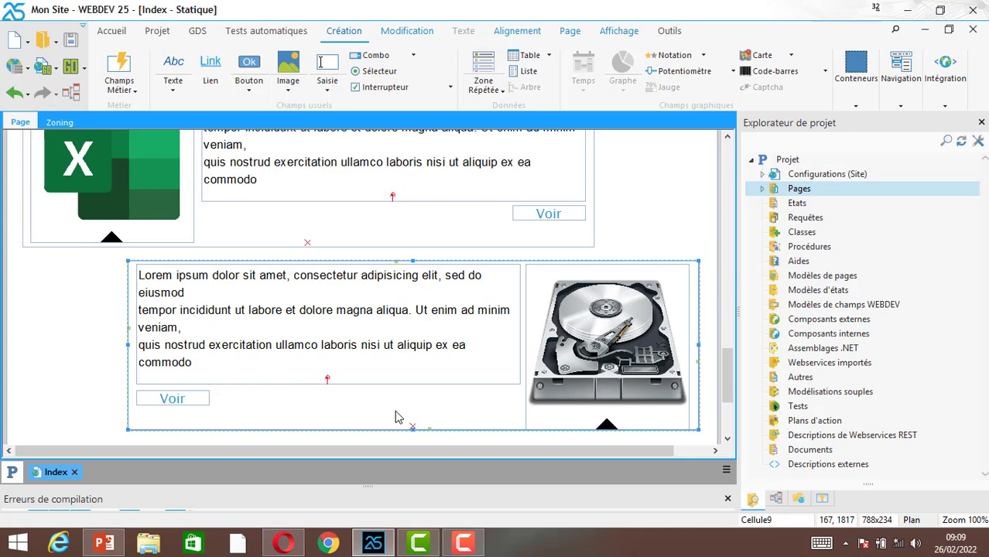
{"action": "left_click_drag", "start_coordinate": [394, 418], "coordinate": [395, 415]}
{"action": "left_click", "coordinate": [185, 237]}
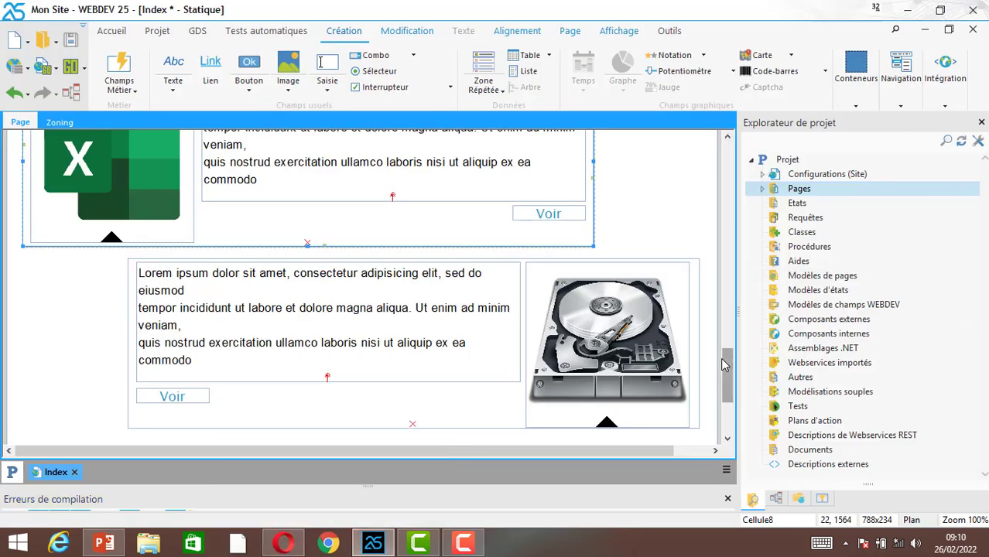
{"action": "left_click_drag", "start_coordinate": [727, 373], "coordinate": [736, 314]}
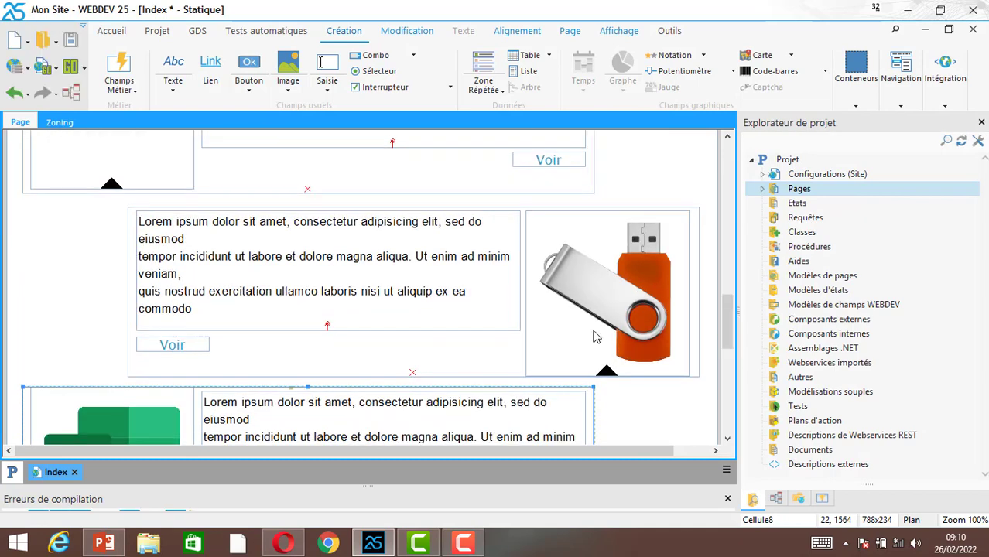
{"action": "left_click", "coordinate": [497, 354]}
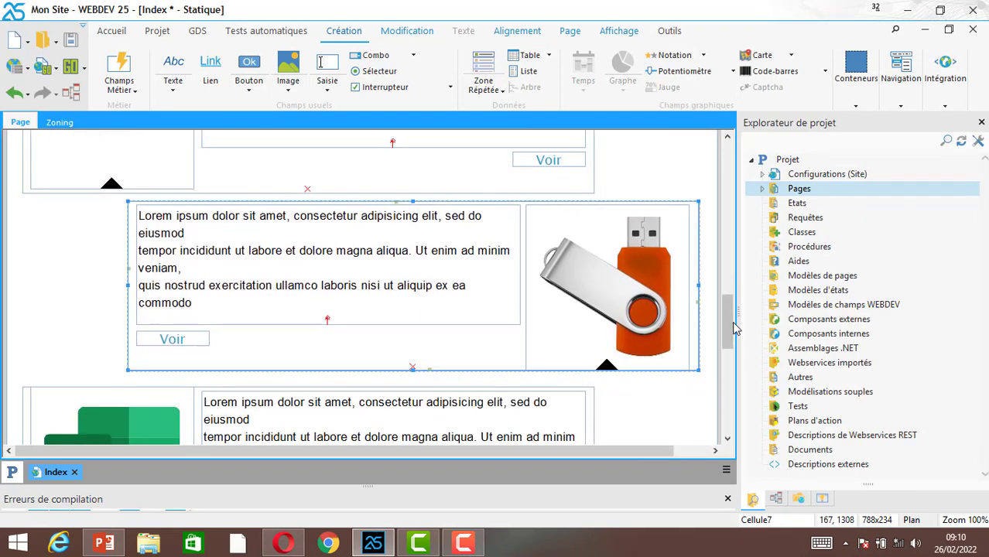
Move the Excel section up 10 pixels to Y position 1554, closer to the USB stick section
{"action": "scroll", "coordinate": [663, 357], "scroll_direction": "down", "scroll_amount": 3}
{"action": "left_click", "coordinate": [455, 401]}
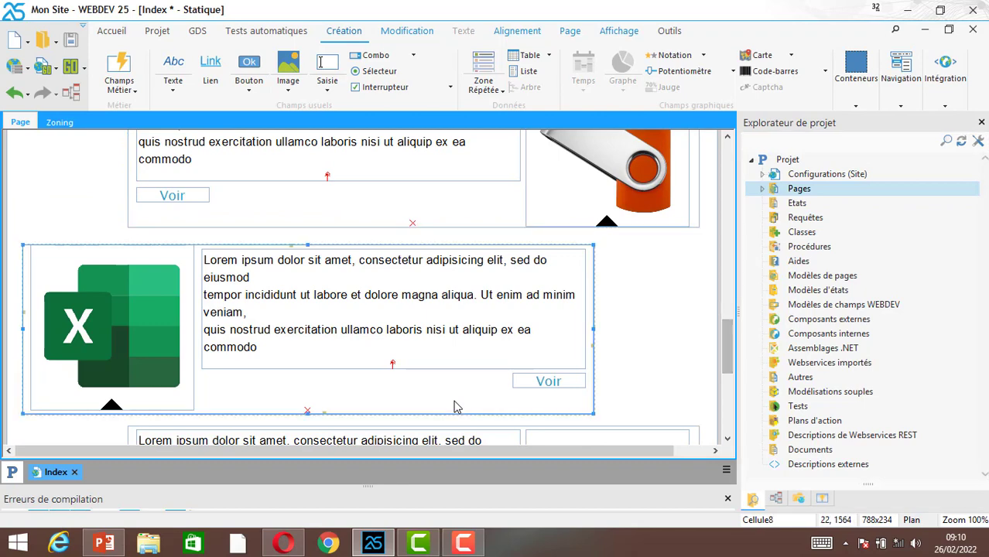
{"action": "key", "text": "Up"}
{"action": "key", "text": "Up"}
{"action": "key", "text": "Up"}
{"action": "key", "text": "Up"}
{"action": "key", "text": "Up"}
{"action": "key", "text": "Up"}
{"action": "key", "text": "Up"}
{"action": "key", "text": "Up"}
{"action": "key", "text": "Up"}
{"action": "key", "text": "Up"}
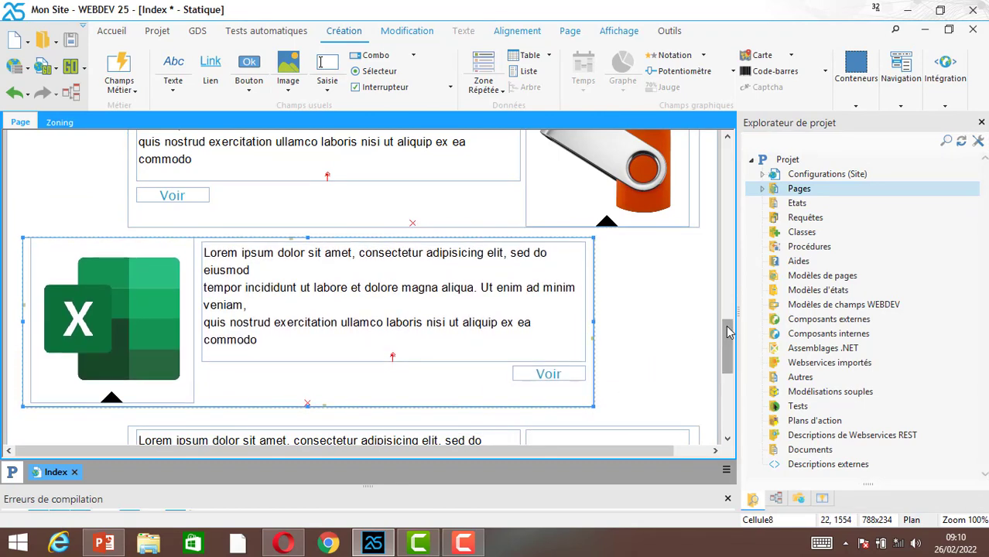
Move the hard disk section up to Y position 1803, closer to the Excel section, and save the page
{"action": "scroll", "coordinate": [438, 409], "scroll_direction": "down", "scroll_amount": 4}
{"action": "left_click", "coordinate": [439, 408]}
{"action": "key", "text": "Up"}
{"action": "key", "text": "Up"}
{"action": "key", "text": "Up"}
{"action": "key", "text": "Up"}
{"action": "key", "text": "Up"}
{"action": "key", "text": "Up"}
{"action": "key", "text": "Up"}
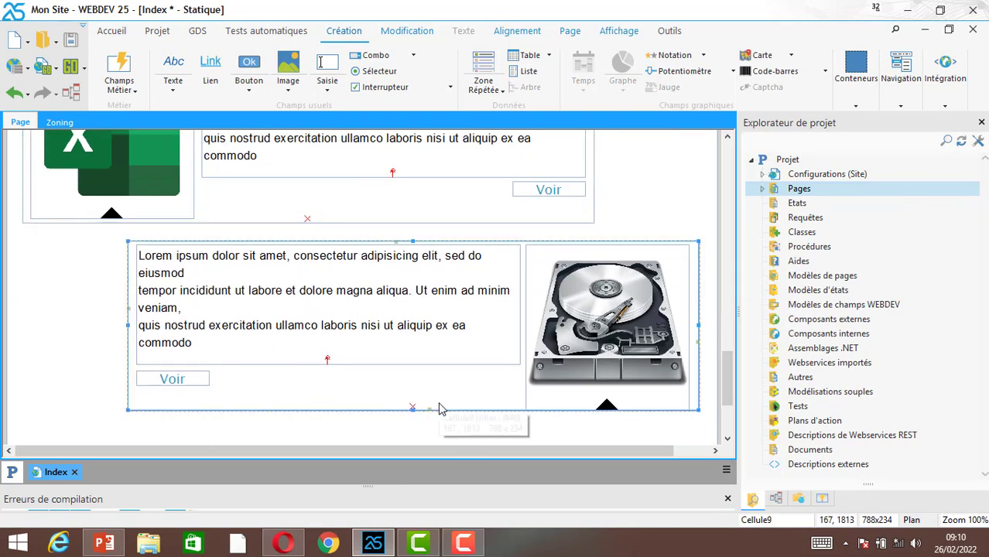
{"action": "key", "text": "Up"}
{"action": "key", "text": "Up"}
{"action": "key", "text": "Up"}
{"action": "key", "text": "Up"}
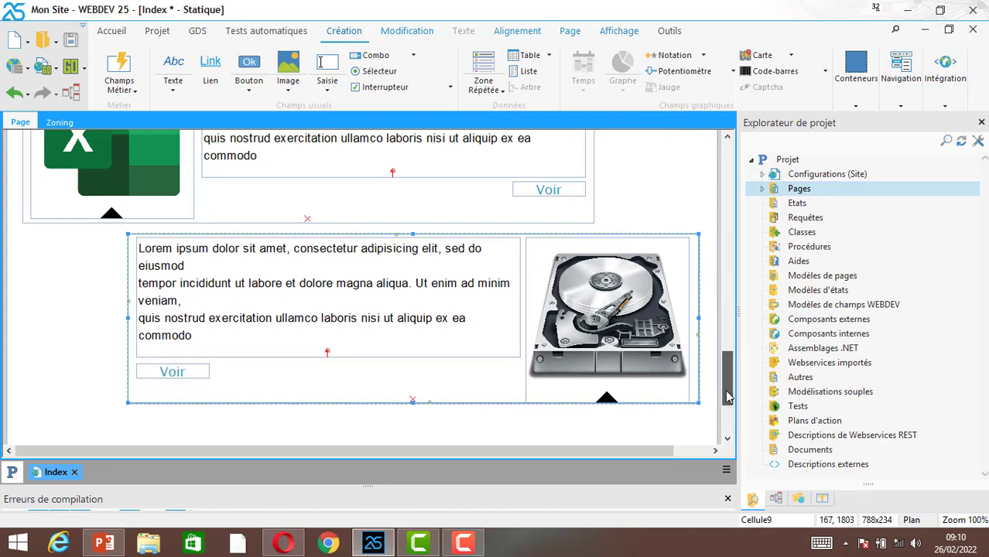
{"action": "scroll", "coordinate": [590, 413], "scroll_direction": "down", "scroll_amount": 3}
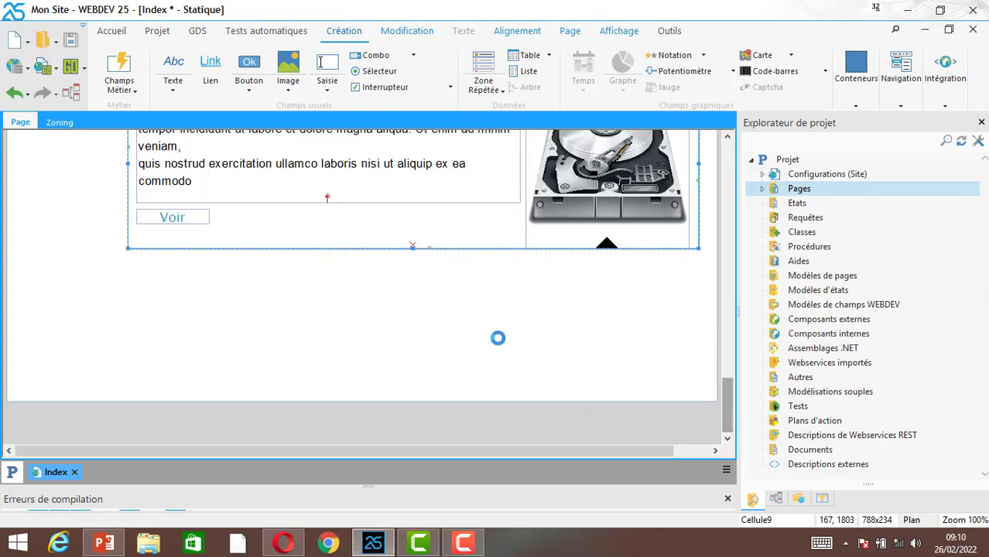
{"action": "key", "text": "ctrl+s"}
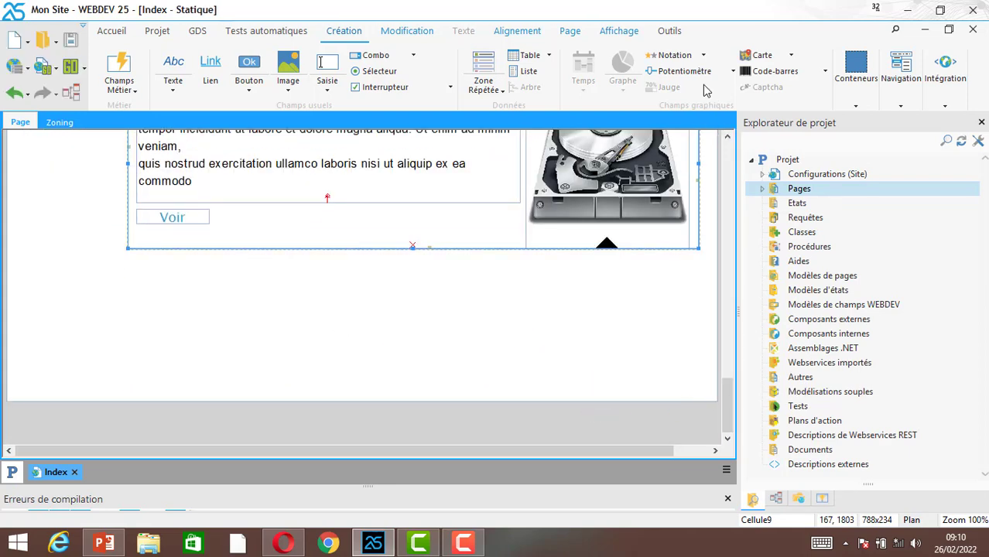
Add a cell of about 968 x 173 below the hard disk section and centre it horizontally in the page
{"action": "left_click", "coordinate": [860, 92]}
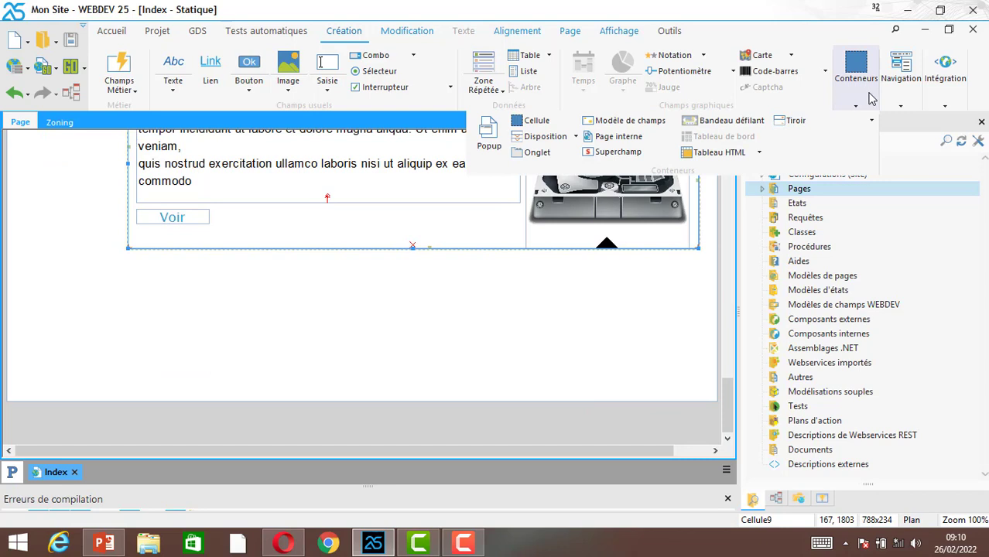
{"action": "left_click", "coordinate": [536, 121]}
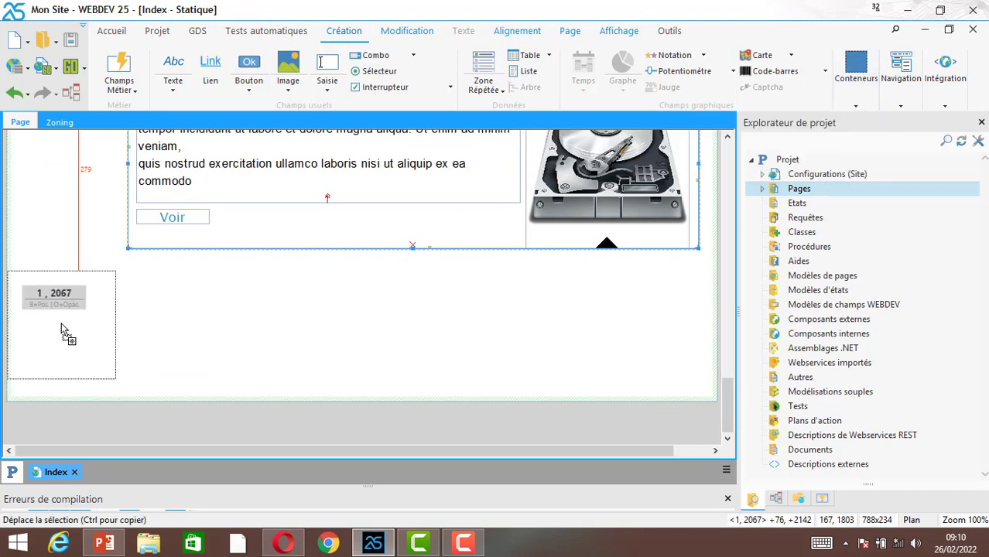
{"action": "left_click", "coordinate": [66, 333]}
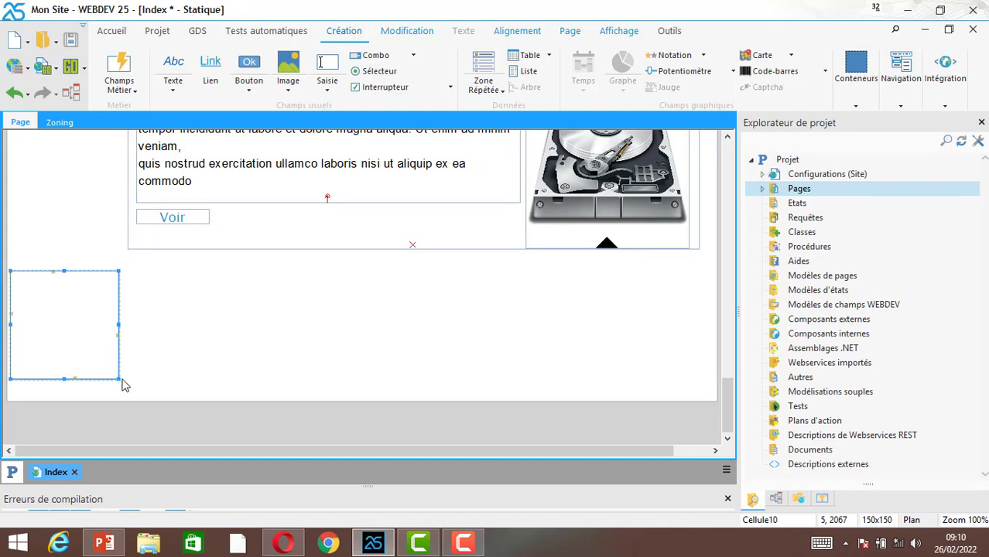
{"action": "left_click_drag", "start_coordinate": [187, 385], "coordinate": [708, 394]}
{"action": "left_click", "coordinate": [517, 30]}
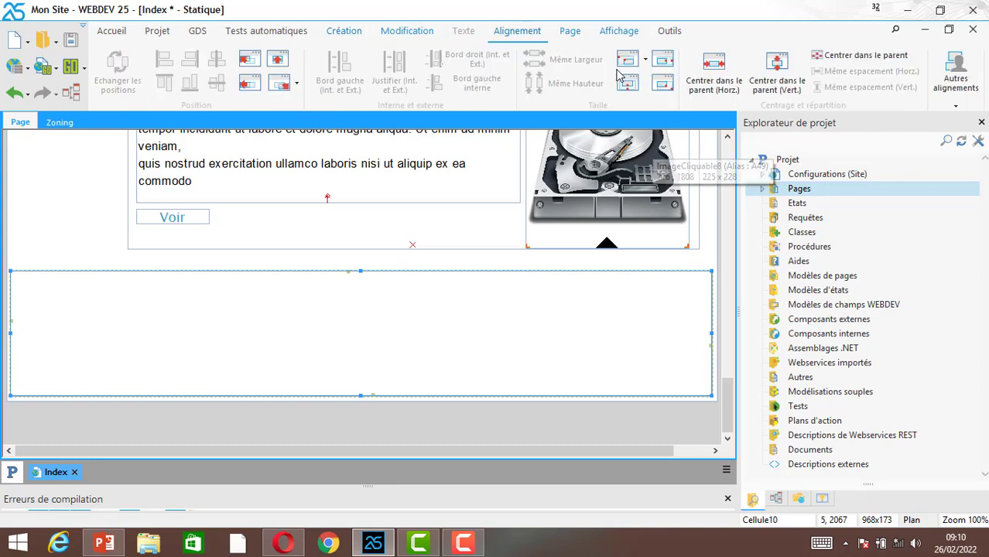
{"action": "left_click", "coordinate": [712, 84]}
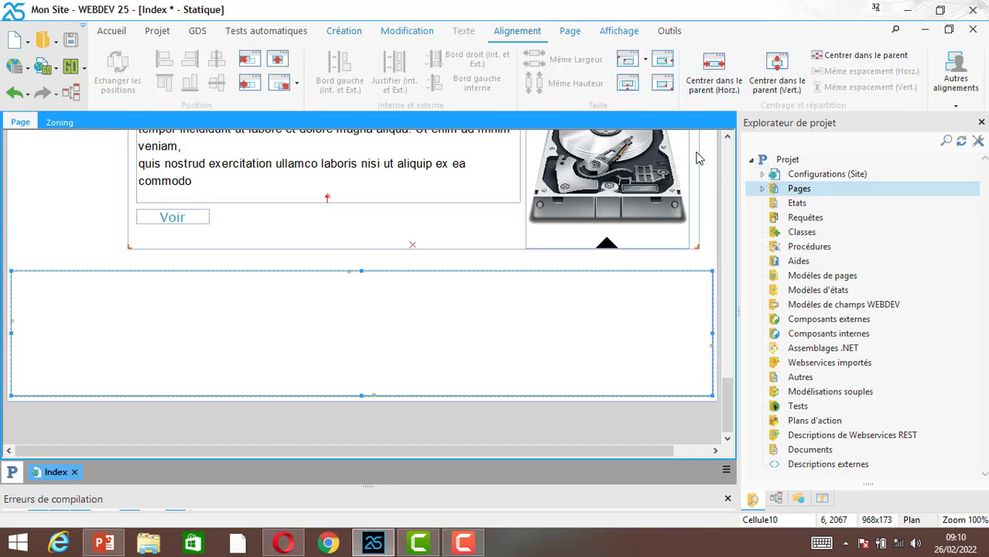
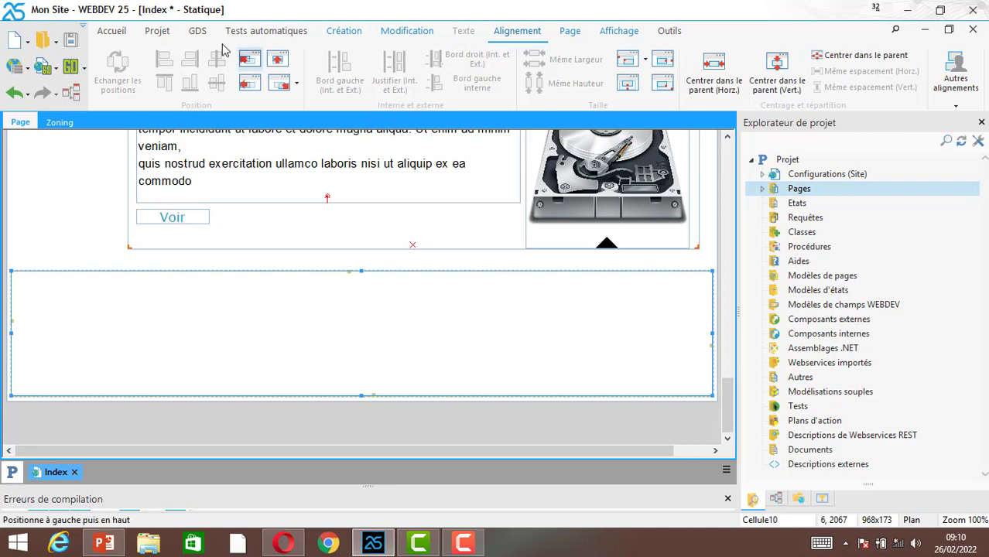
Give the new cell below the hard disk section a CSS style with a black (Noir) background
{"action": "left_click", "coordinate": [354, 38]}
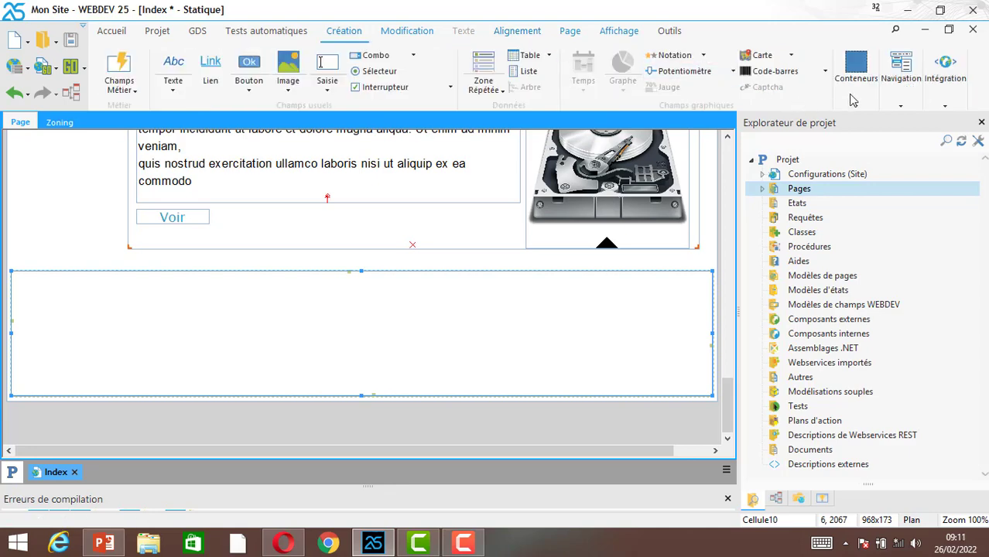
{"action": "right_click", "coordinate": [287, 317]}
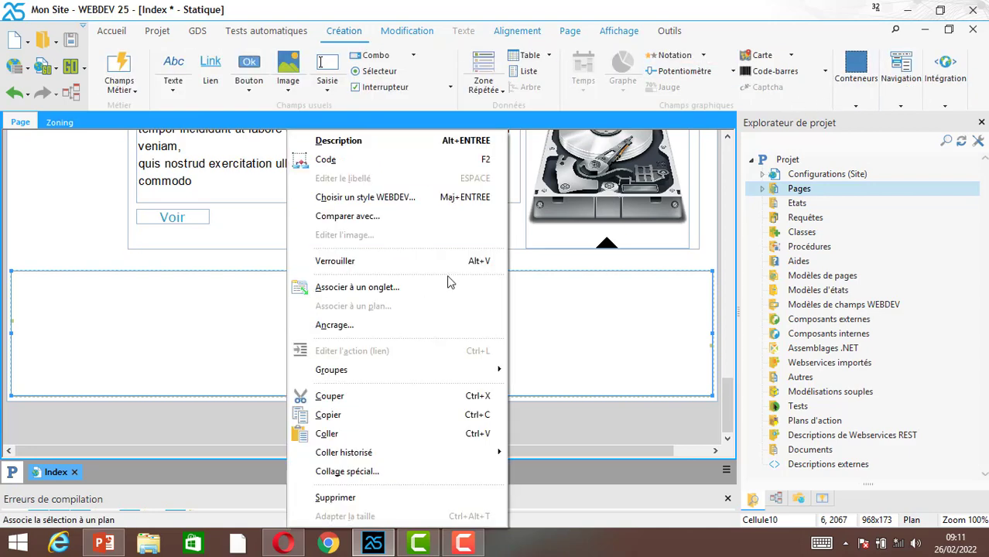
{"action": "left_click", "coordinate": [378, 147]}
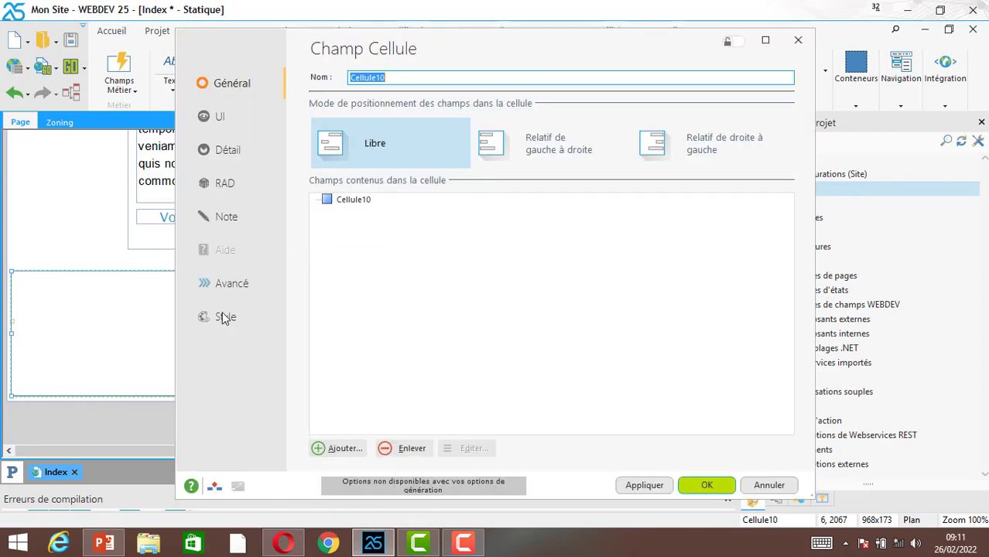
{"action": "left_click", "coordinate": [222, 318]}
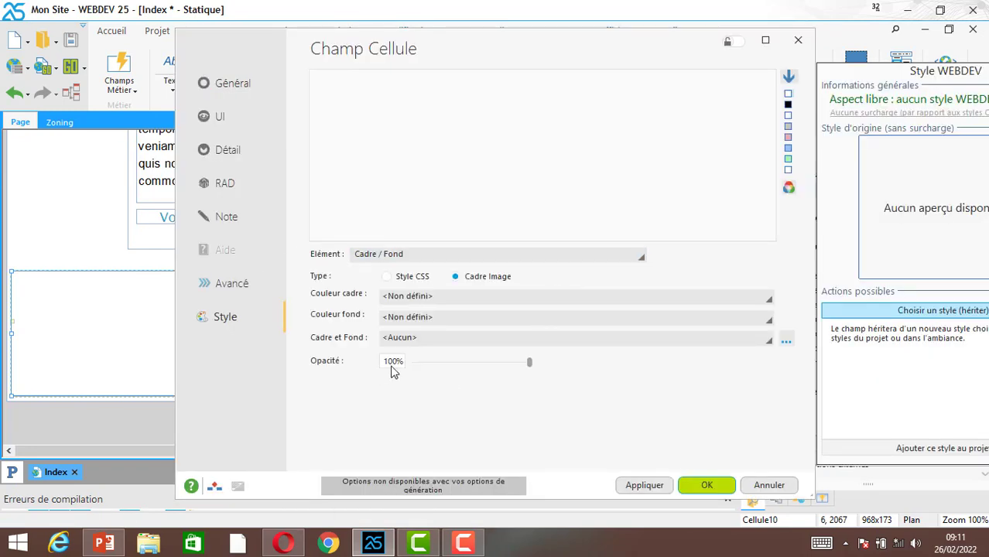
{"action": "left_click", "coordinate": [418, 276]}
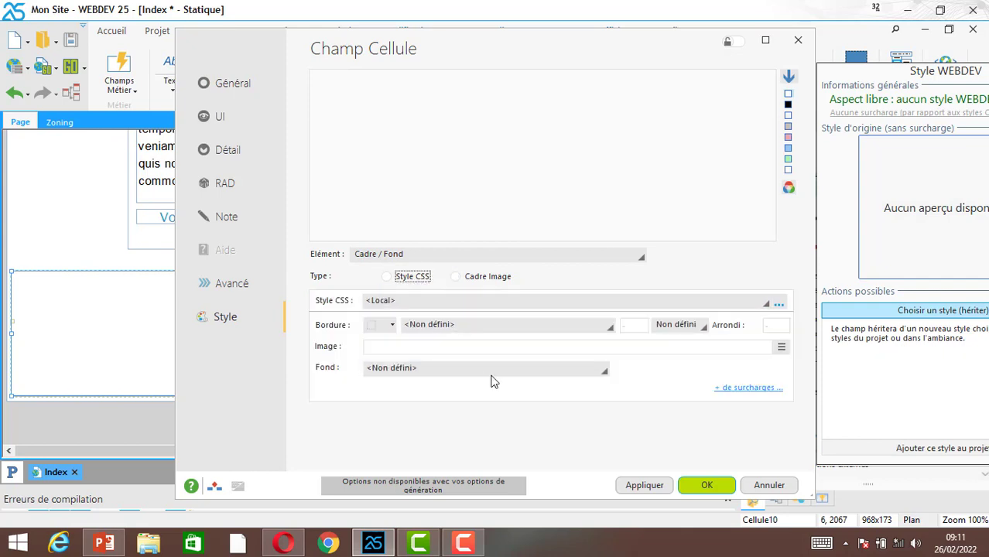
{"action": "left_click", "coordinate": [560, 369]}
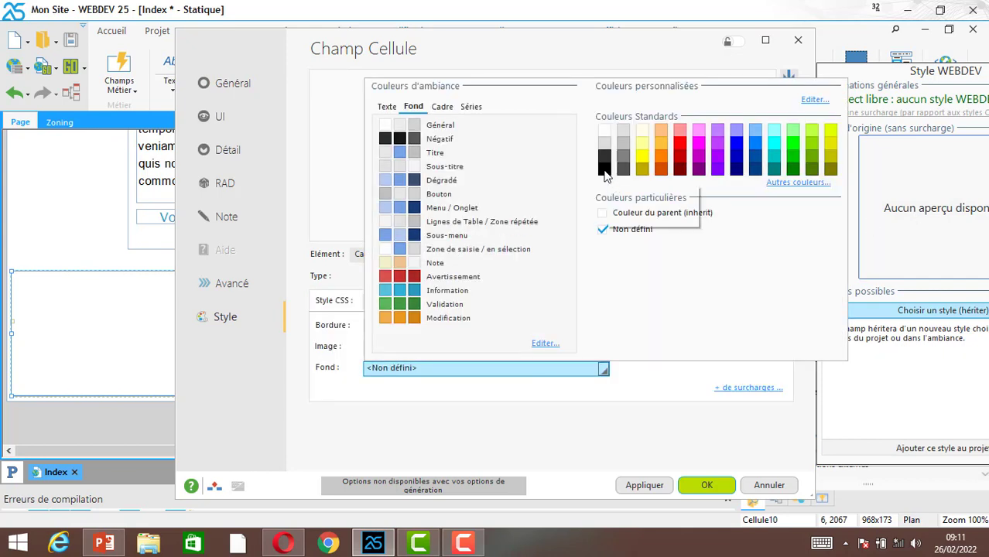
{"action": "left_click", "coordinate": [604, 172]}
{"action": "left_click", "coordinate": [431, 368]}
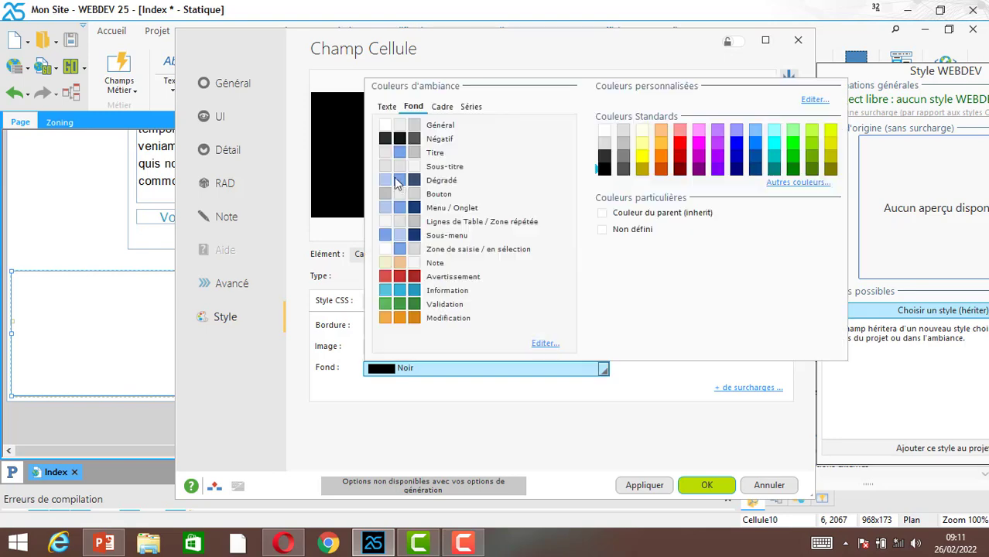
{"action": "left_click", "coordinate": [385, 138]}
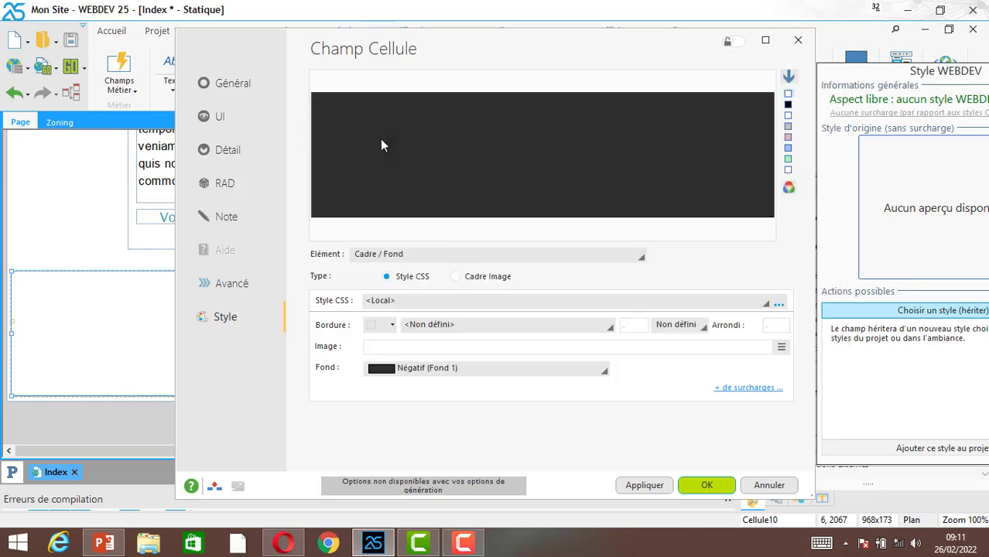
{"action": "left_click", "coordinate": [489, 371]}
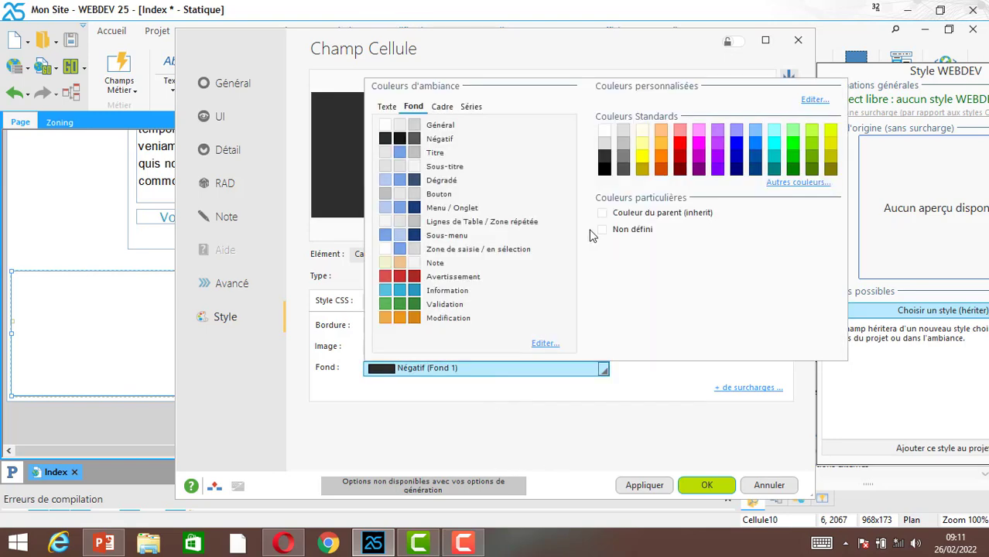
{"action": "left_click", "coordinate": [604, 170]}
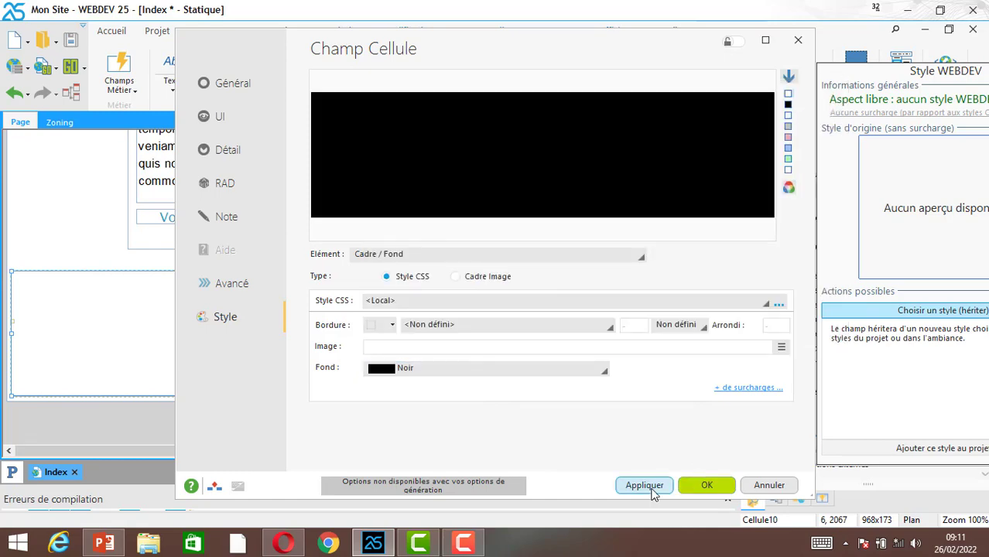
{"action": "left_click", "coordinate": [707, 486]}
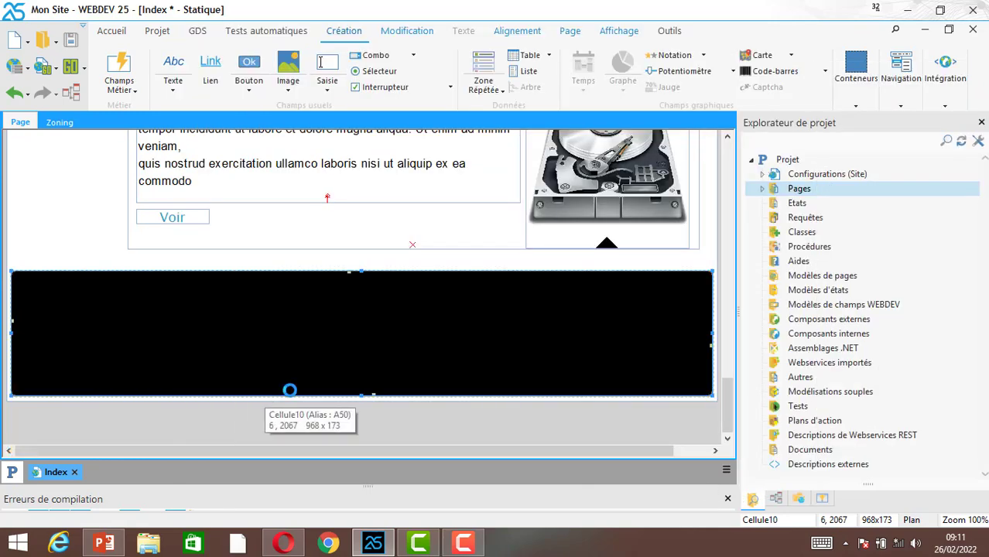
Switch to Opera, reload the Index page and check the black cell at the bottom of the page
{"action": "left_click", "coordinate": [289, 549]}
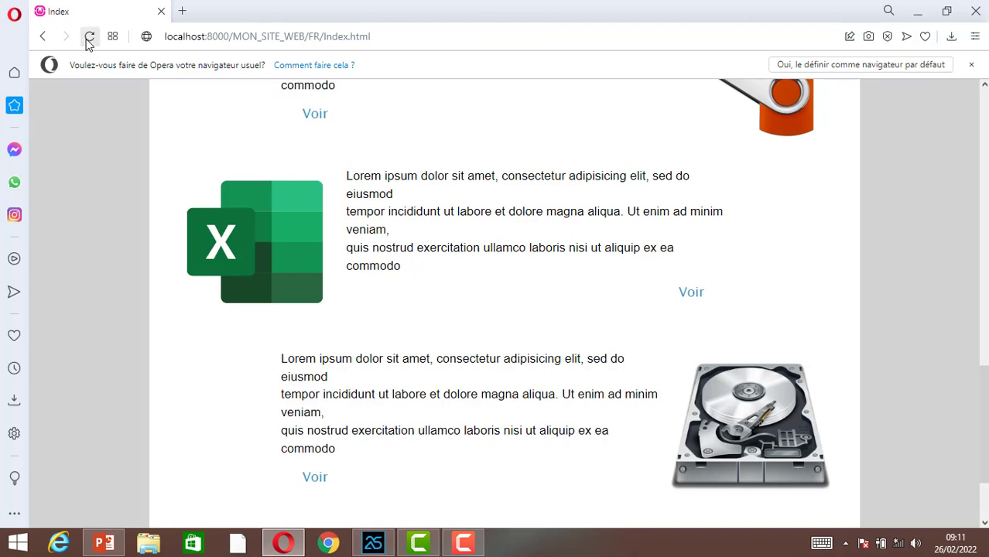
{"action": "left_click", "coordinate": [89, 40]}
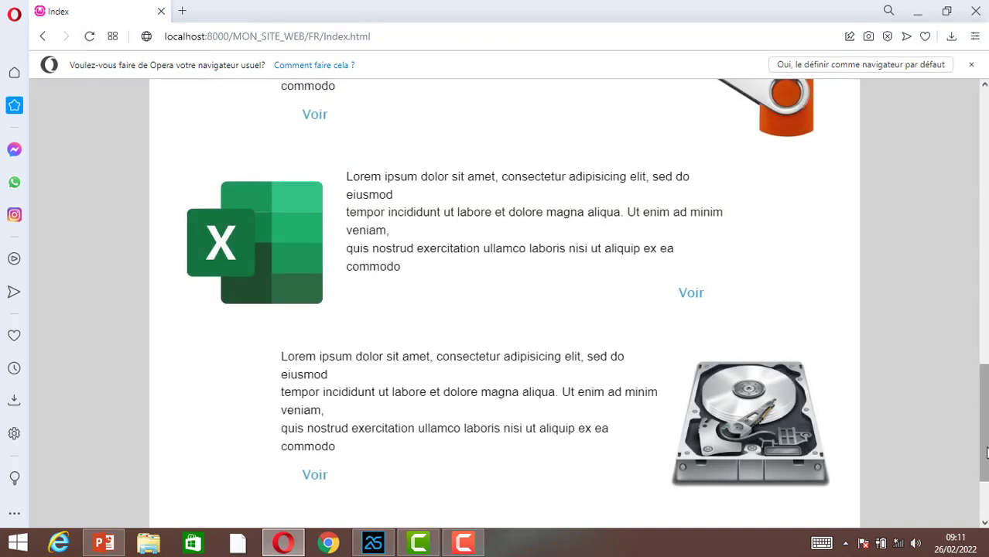
{"action": "left_click_drag", "start_coordinate": [986, 401], "coordinate": [986, 465]}
{"action": "mouse_move", "coordinate": [986, 406]}
{"action": "left_mouse_down"}
{"action": "mouse_move", "coordinate": [984, 266]}
{"action": "mouse_move", "coordinate": [986, 409]}
{"action": "left_mouse_up"}
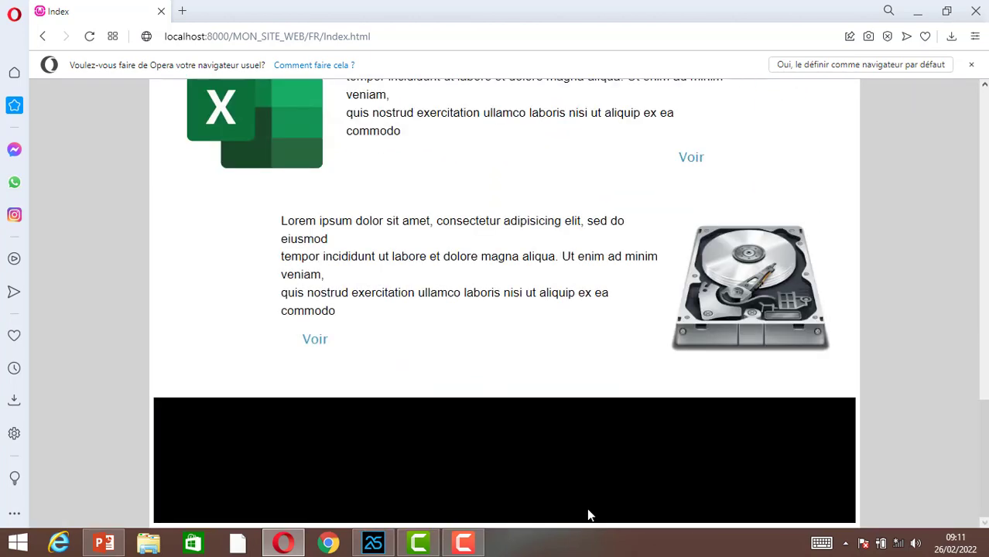
Return to WEBDEV and add a text field reading "Mon site web" near the middle of the black cell
{"action": "left_click", "coordinate": [374, 543]}
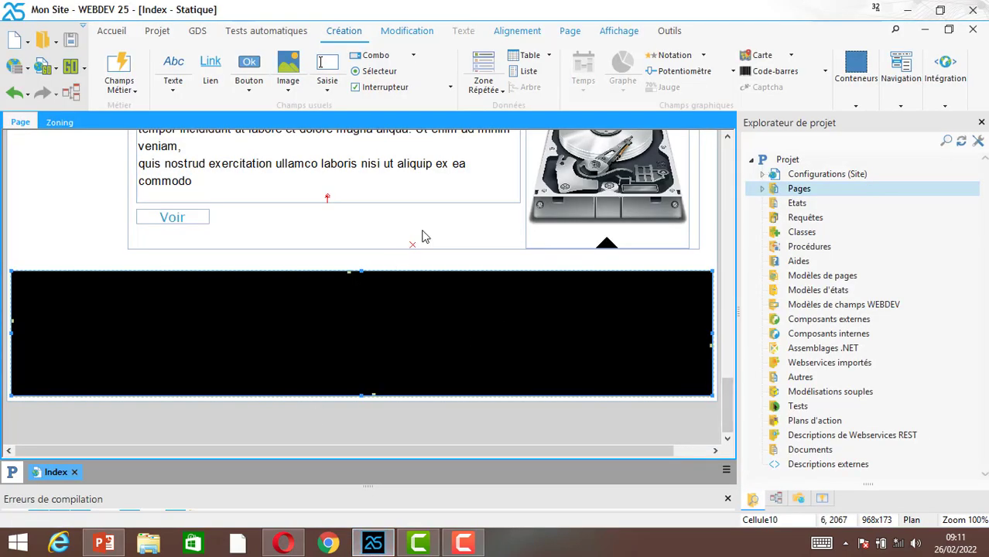
{"action": "left_click", "coordinate": [172, 65]}
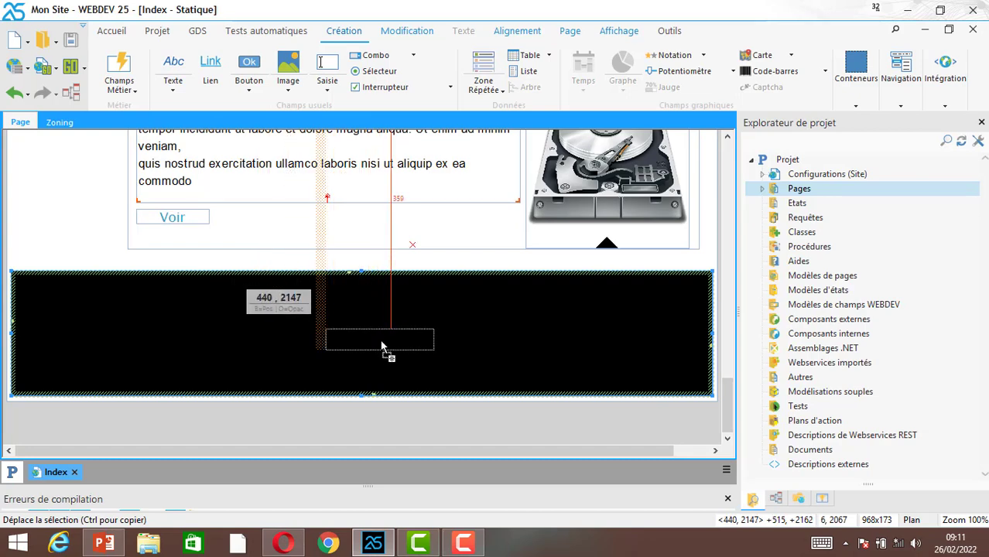
{"action": "left_click", "coordinate": [380, 343]}
{"action": "right_click", "coordinate": [375, 331]}
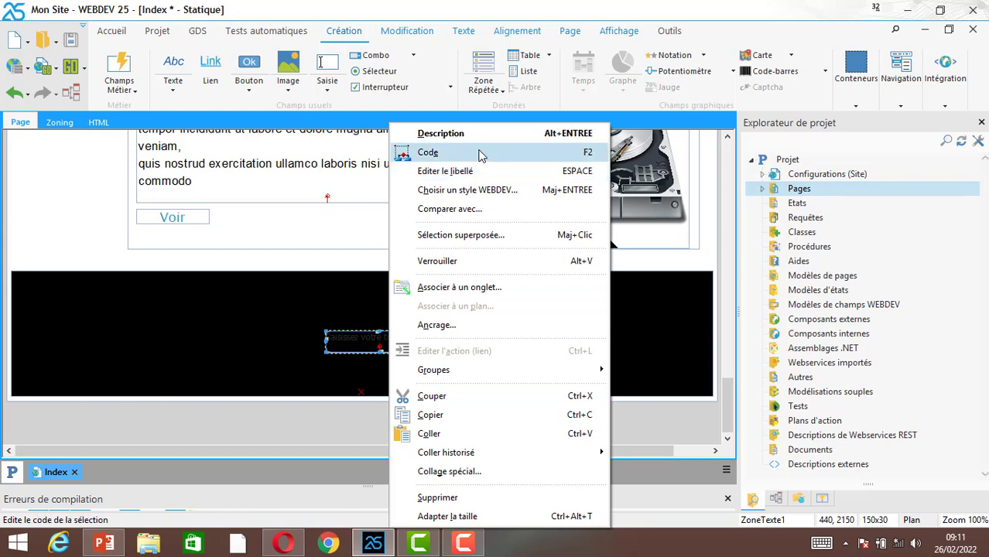
{"action": "left_click", "coordinate": [441, 171]}
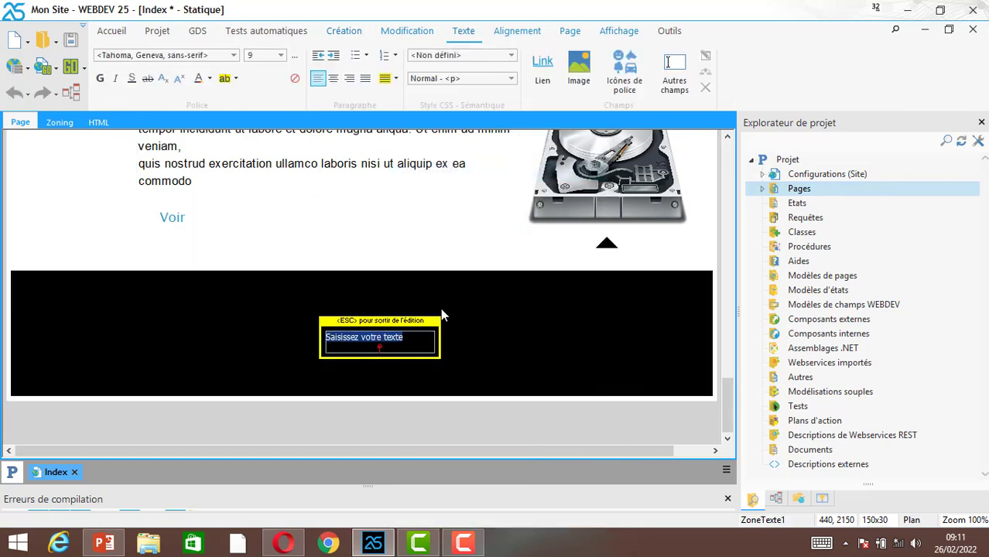
{"action": "type", "text": "Mon s"}
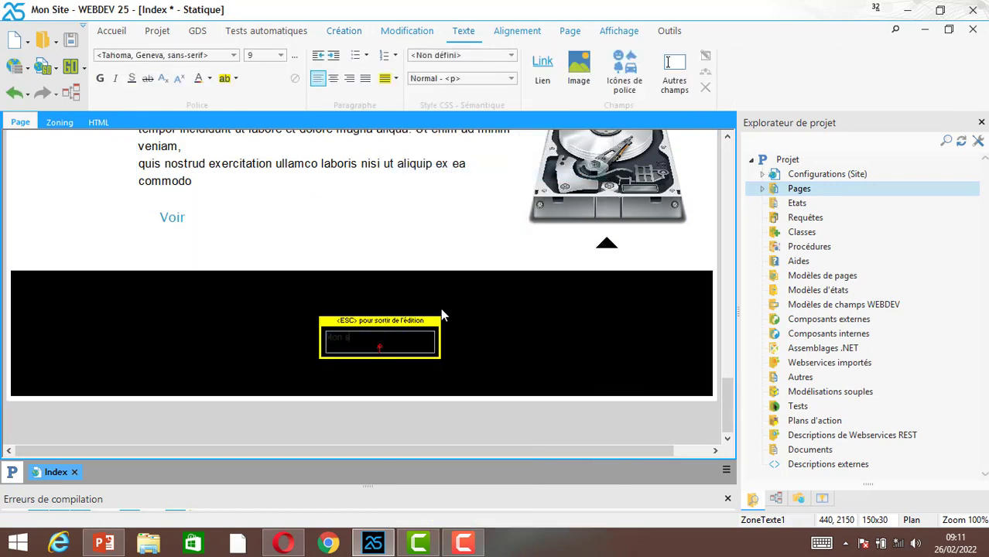
{"action": "type", "text": "ite web"}
Format the "Mon site web" text as 20 pt Comic Sans MS in white with centred alignment
{"action": "key", "text": "ctrl+a"}
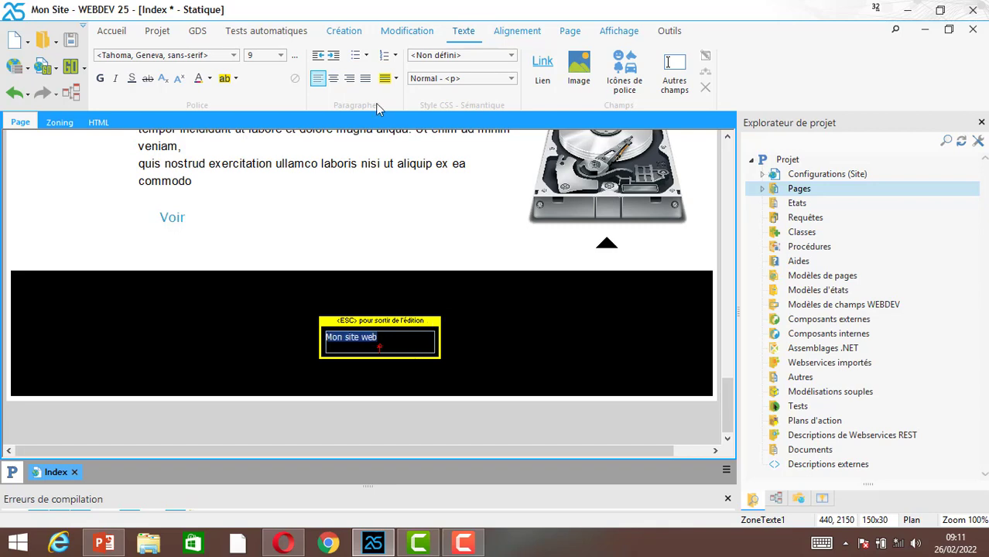
{"action": "left_click", "coordinate": [280, 55]}
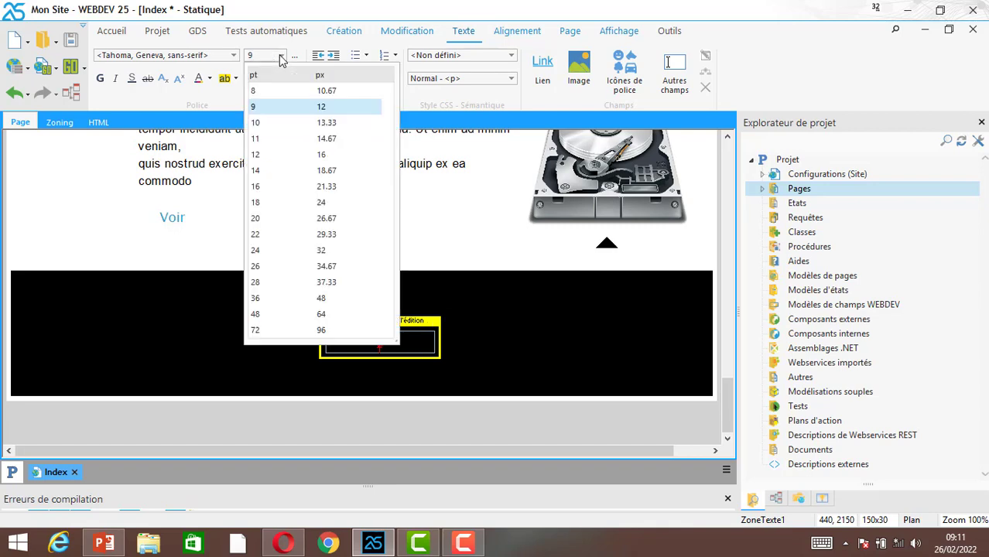
{"action": "left_click", "coordinate": [336, 204]}
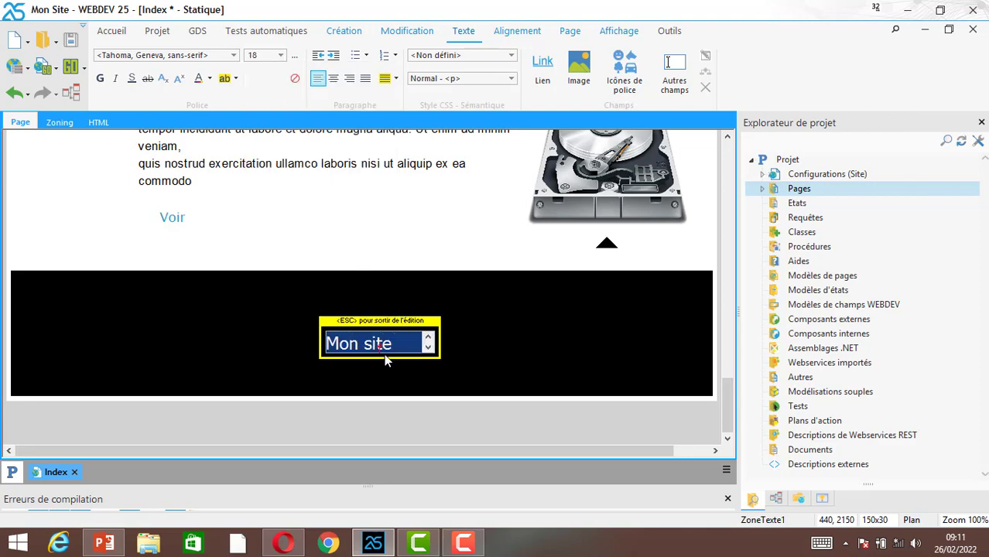
{"action": "left_click", "coordinate": [281, 56]}
{"action": "left_click", "coordinate": [335, 218]}
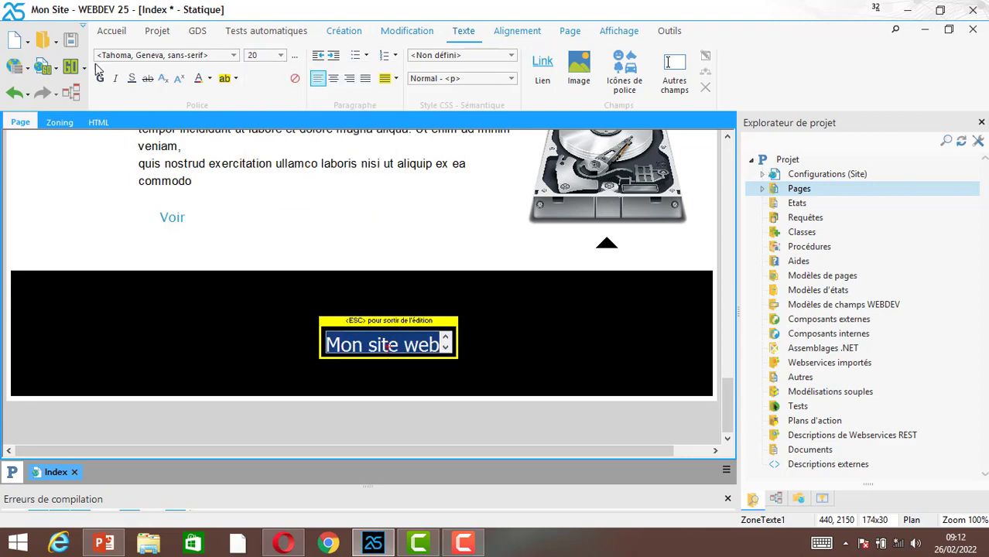
{"action": "left_click", "coordinate": [233, 56]}
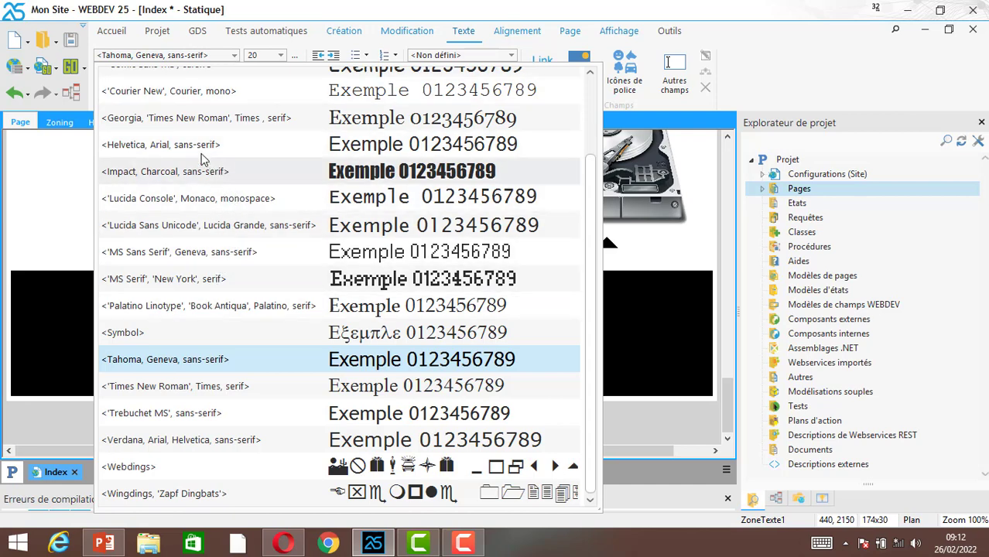
{"action": "scroll", "coordinate": [216, 204], "scroll_direction": "up", "scroll_amount": 3}
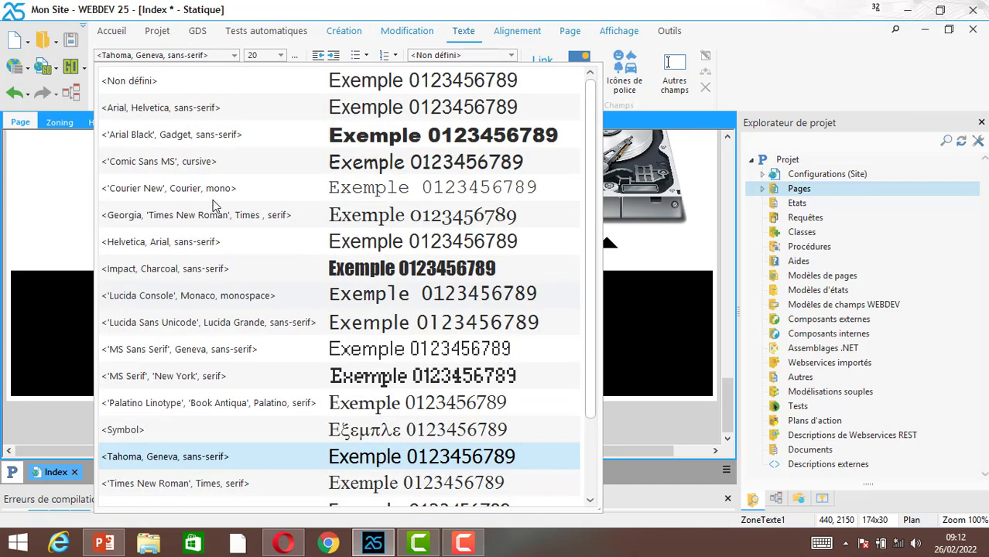
{"action": "left_click", "coordinate": [195, 165]}
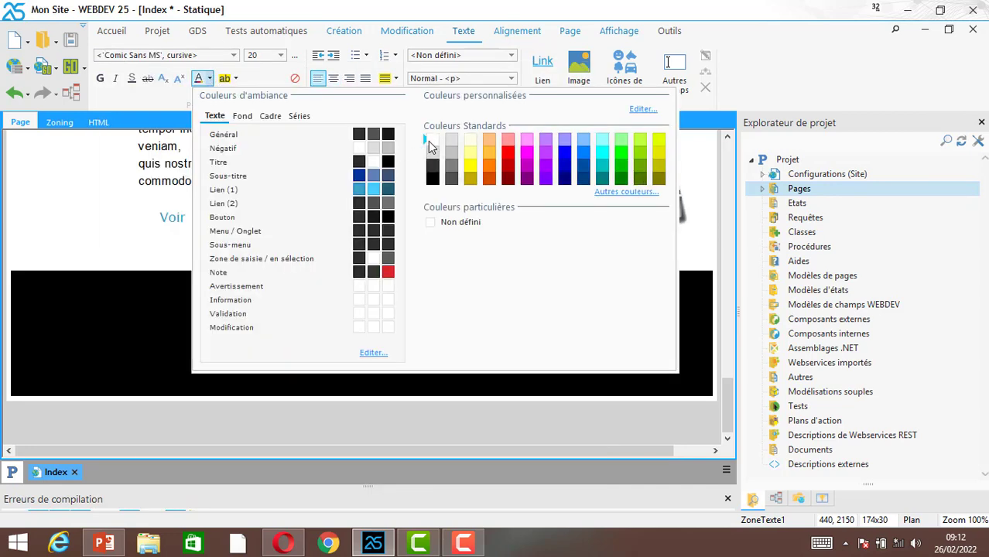
{"action": "left_click", "coordinate": [431, 141]}
{"action": "left_click", "coordinate": [335, 81]}
{"action": "left_click", "coordinate": [501, 346]}
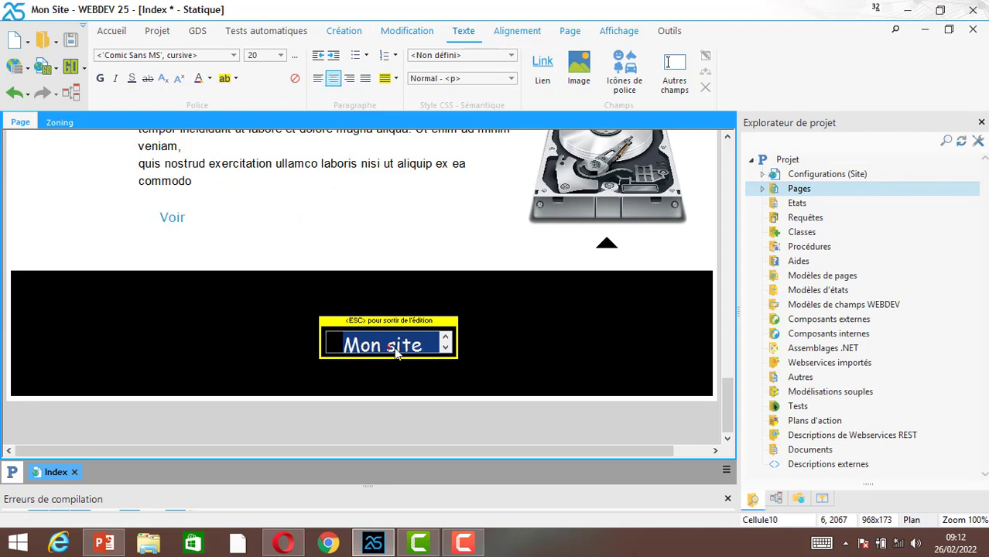
Enlarge the "Mon site web" text field to about 221 x 59 and centre it horizontally in the black cell
{"action": "left_click", "coordinate": [327, 337]}
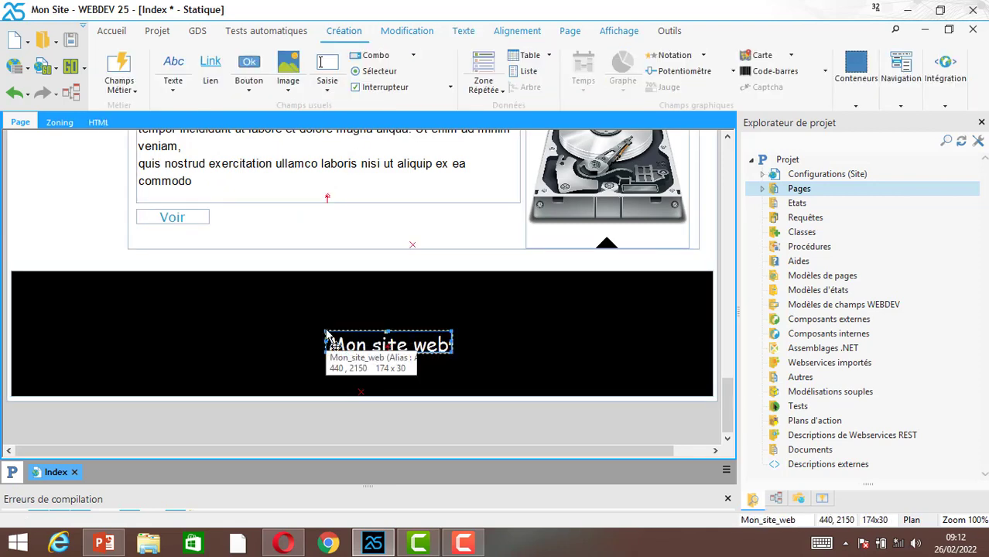
{"action": "mouse_move", "coordinate": [326, 332]}
{"action": "left_mouse_down"}
{"action": "mouse_move", "coordinate": [296, 309]}
{"action": "mouse_move", "coordinate": [318, 333]}
{"action": "left_mouse_up"}
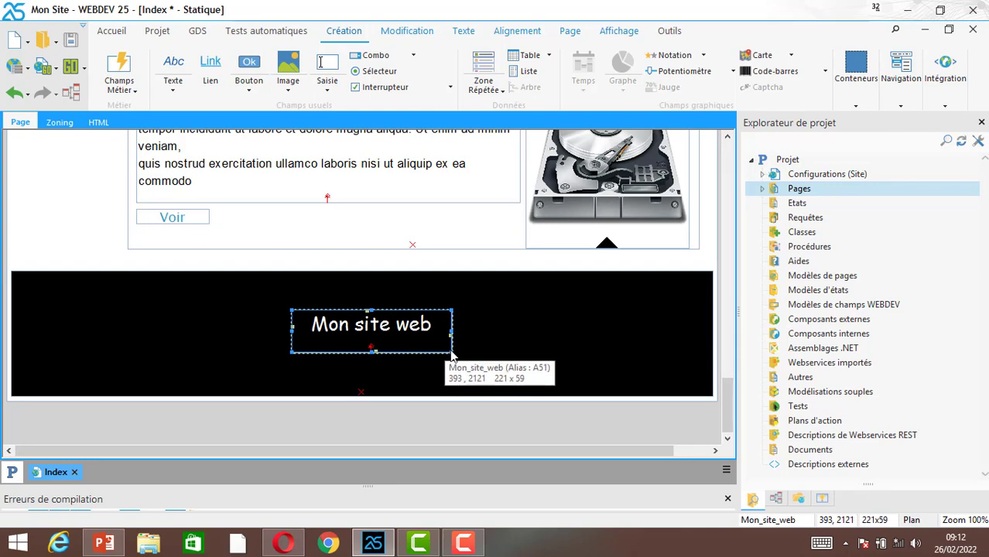
{"action": "left_click", "coordinate": [528, 33]}
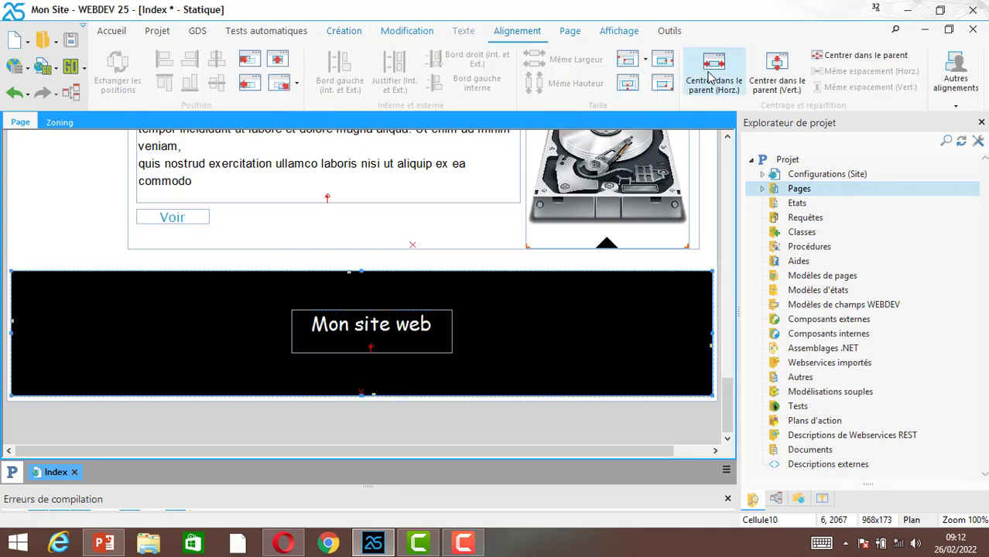
{"action": "left_click", "coordinate": [370, 342]}
{"action": "left_click", "coordinate": [713, 74]}
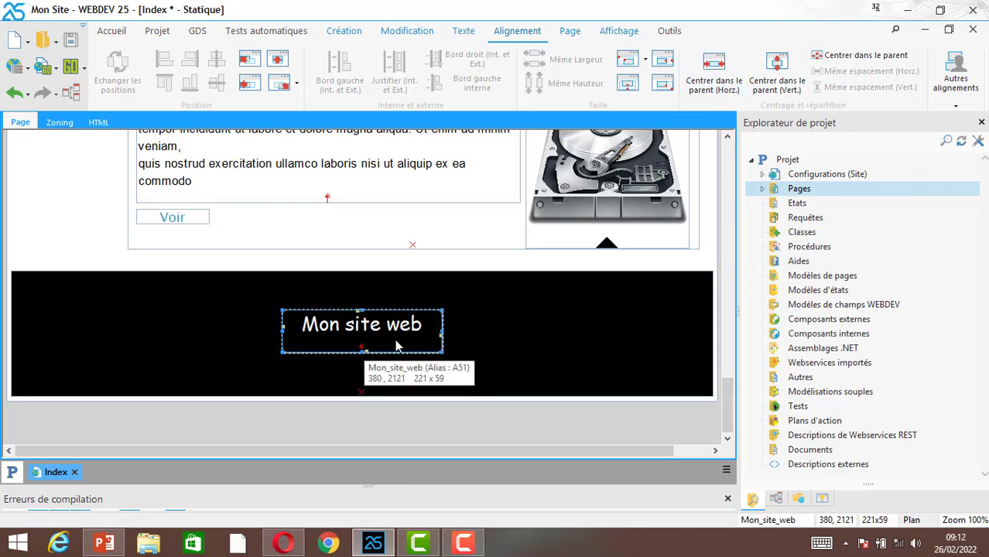
Add a second line reading "Produits informatiques" below "Mon site web" in the black cell's text field
{"action": "right_click", "coordinate": [421, 331]}
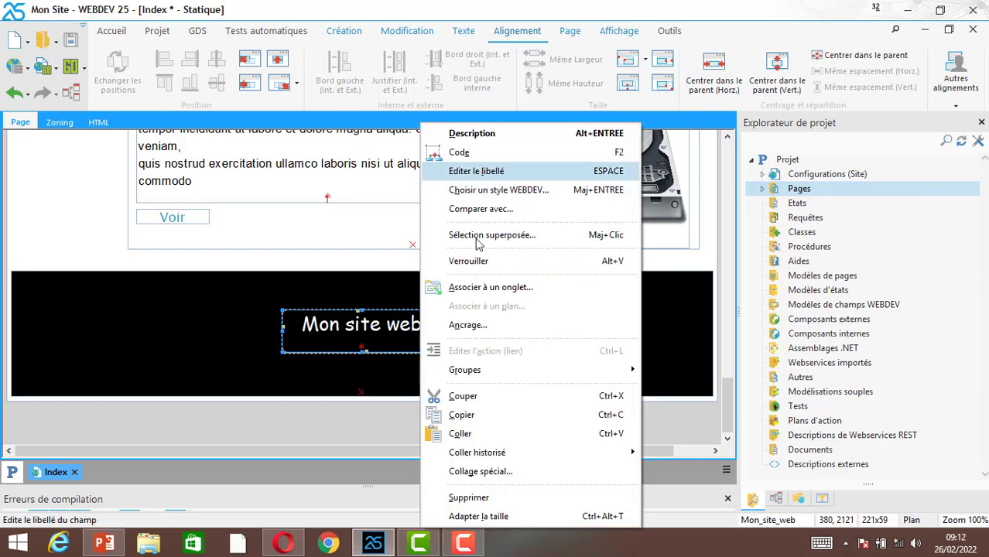
{"action": "left_click", "coordinate": [476, 168]}
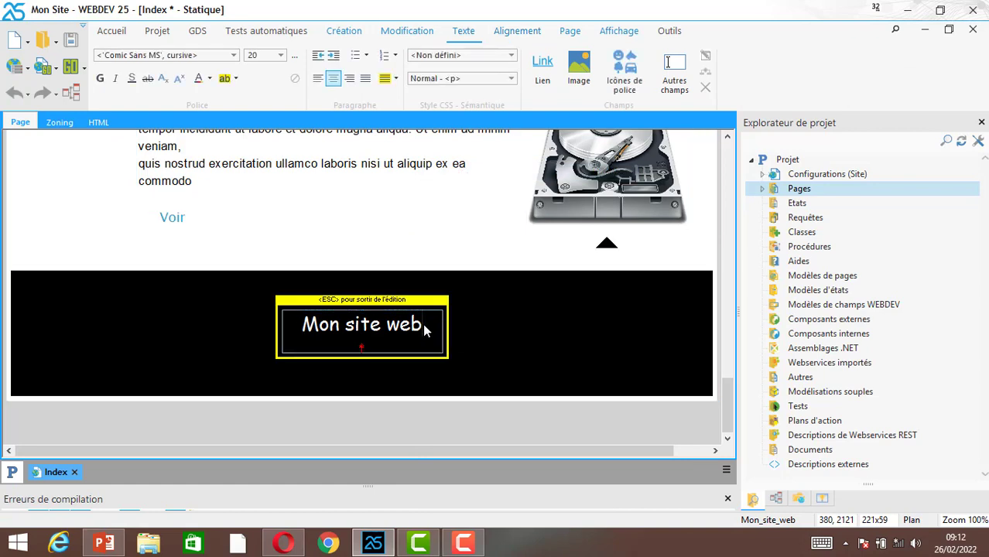
{"action": "key", "text": "Return"}
{"action": "type", "text": "Produi"}
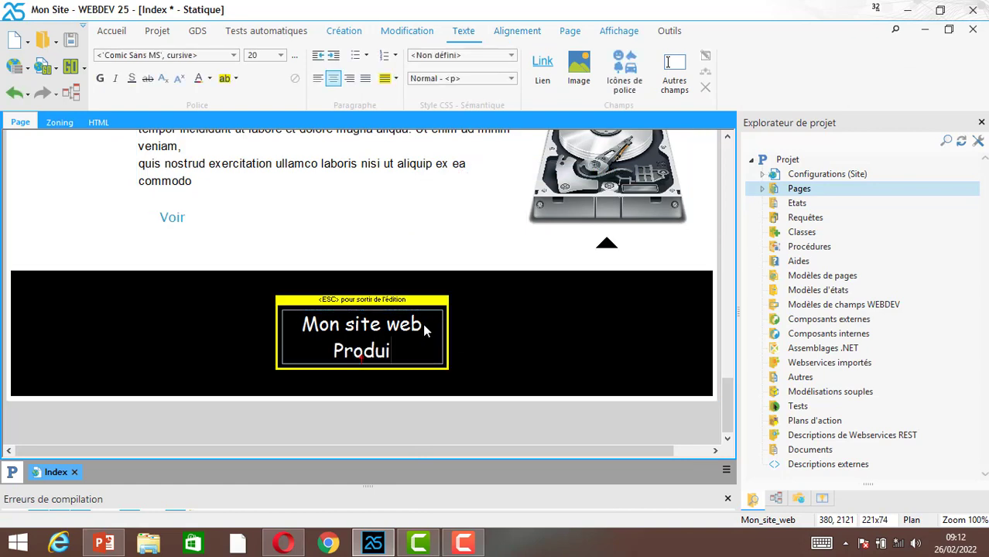
{"action": "type", "text": "ts informat"}
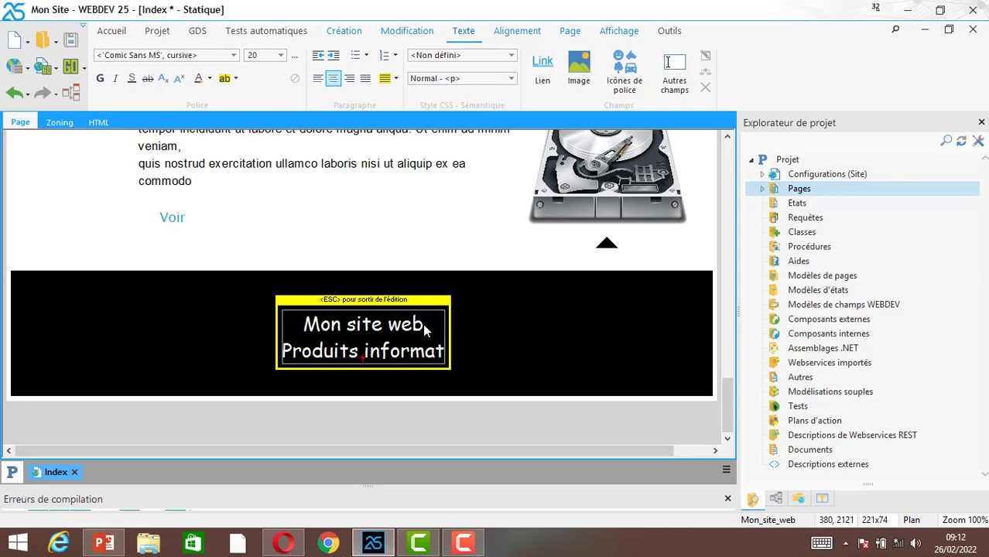
{"action": "type", "text": "iques"}
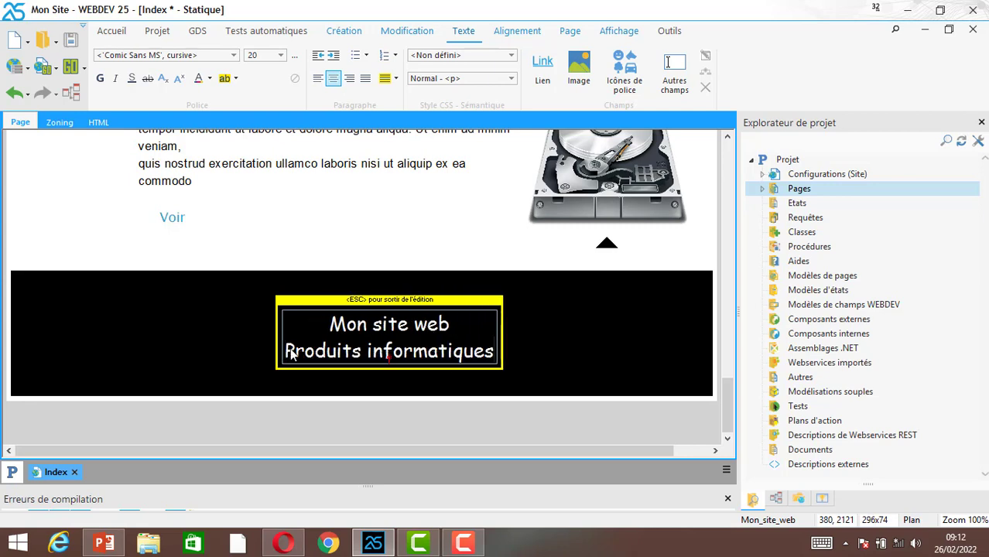
Set the "Produits informatiques" line to 11 pt and finish editing the text field
{"action": "left_click_drag", "start_coordinate": [388, 354], "coordinate": [491, 352]}
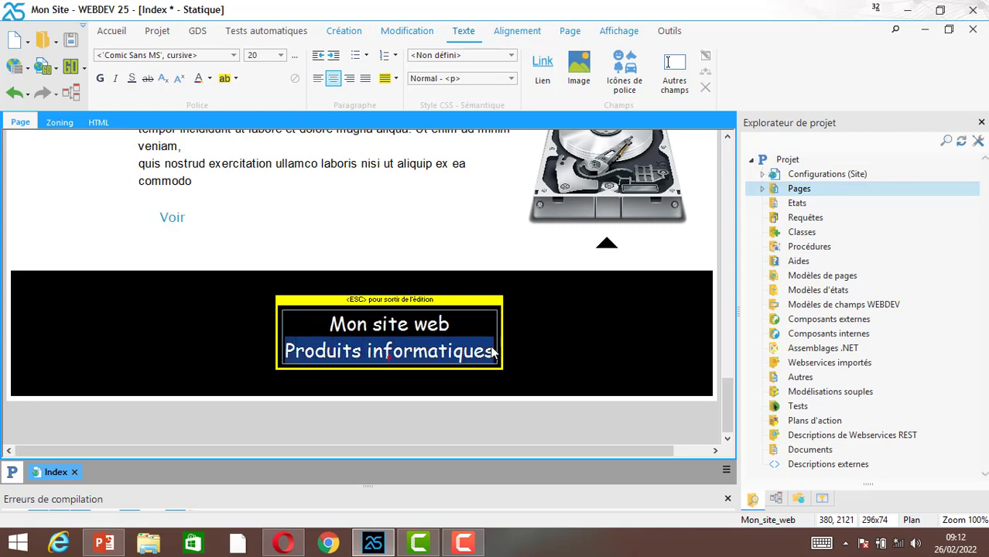
{"action": "left_click", "coordinate": [281, 58]}
{"action": "left_click", "coordinate": [294, 120]}
{"action": "left_click", "coordinate": [281, 56]}
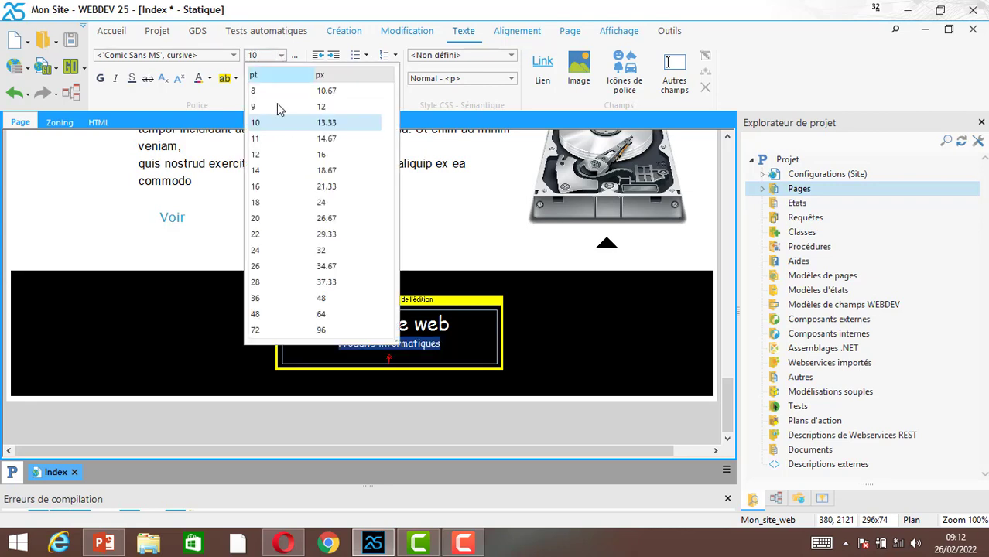
{"action": "left_click", "coordinate": [278, 135]}
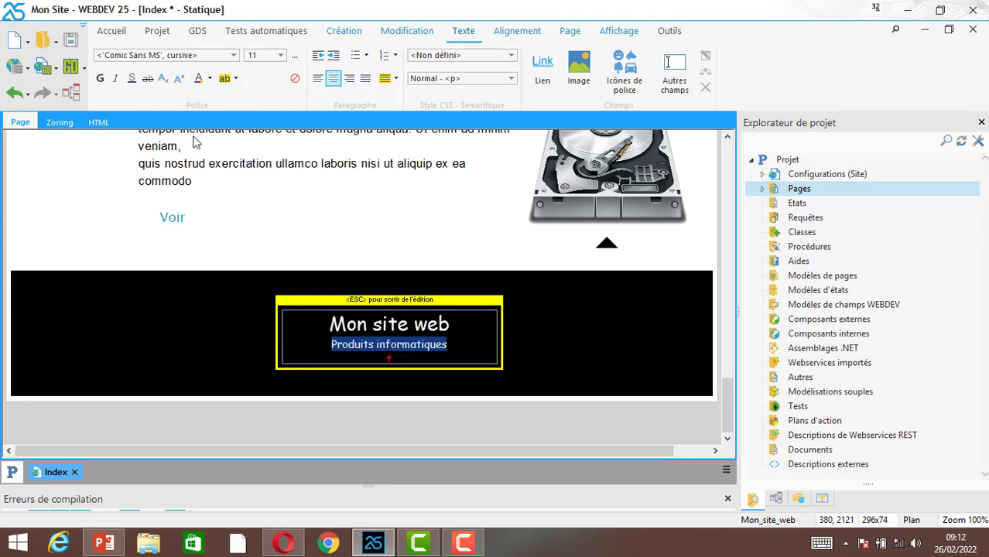
{"action": "key", "text": "Escape"}
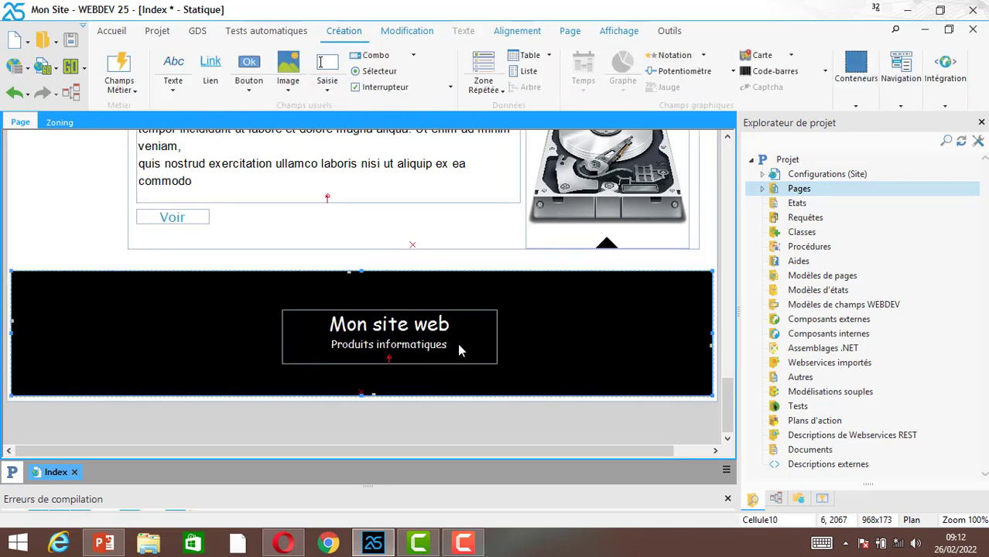
Centre the two-line text field horizontally in the black cell and check the reloaded Index page in Opera
{"action": "left_click", "coordinate": [517, 30]}
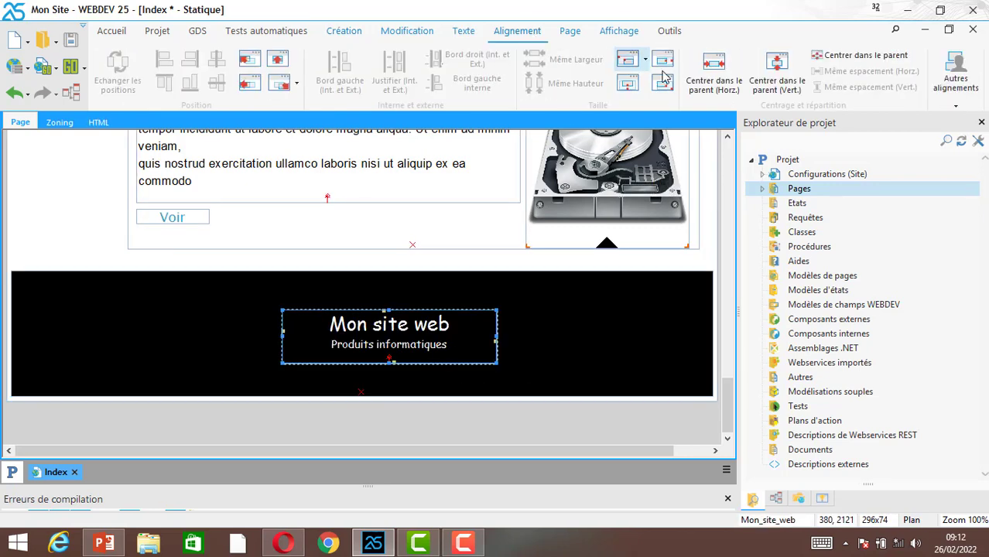
{"action": "left_click", "coordinate": [714, 73]}
{"action": "left_click", "coordinate": [506, 335]}
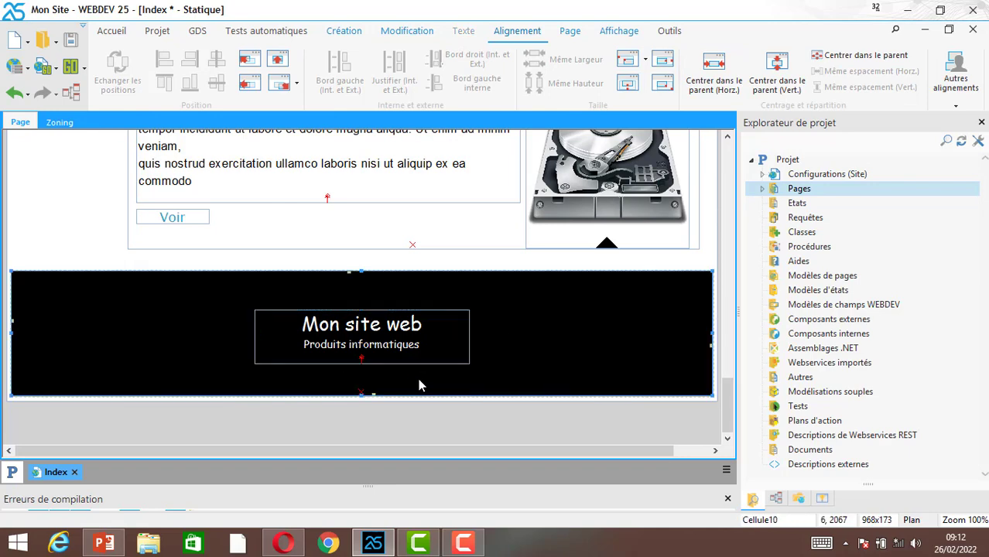
{"action": "left_click", "coordinate": [288, 543]}
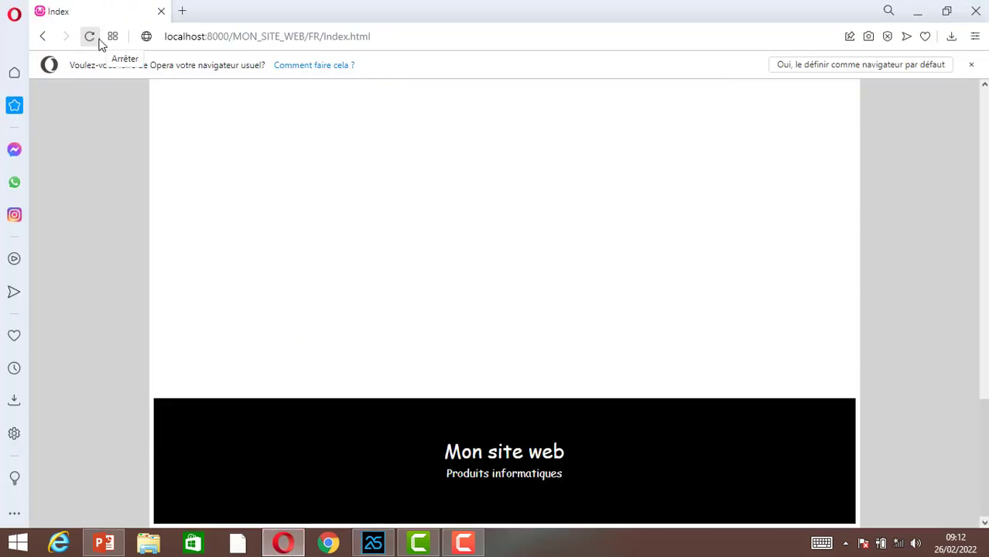
Return to WEBDEV and move the "Mon site web" text field up to about 342, 2099 in the black cell
{"action": "left_click", "coordinate": [373, 543]}
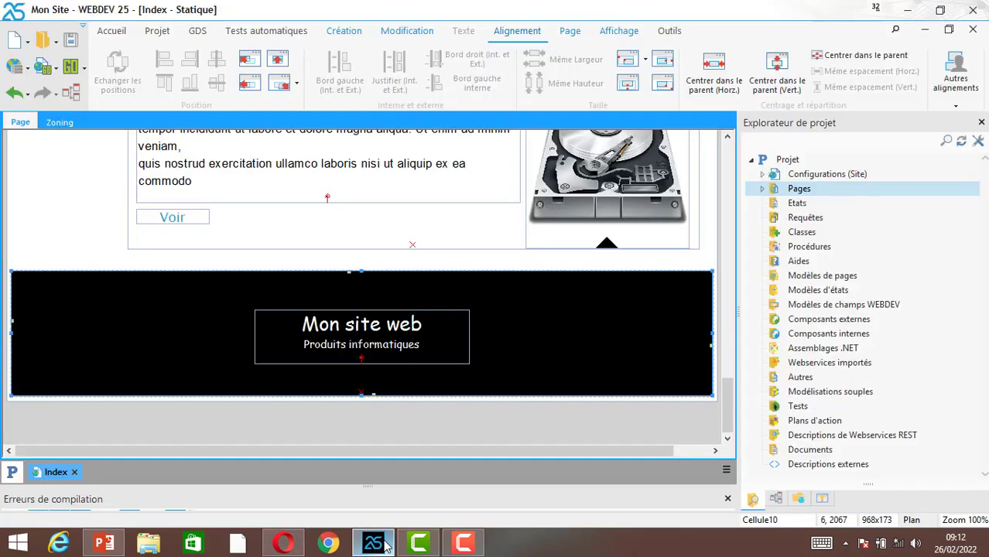
{"action": "left_click", "coordinate": [383, 357]}
{"action": "left_click_drag", "start_coordinate": [415, 352], "coordinate": [377, 341]}
Add a text field below the "Mon site web" field in the black cell and widen it to about 291 x 30
{"action": "left_click", "coordinate": [112, 30]}
{"action": "left_click", "coordinate": [343, 31]}
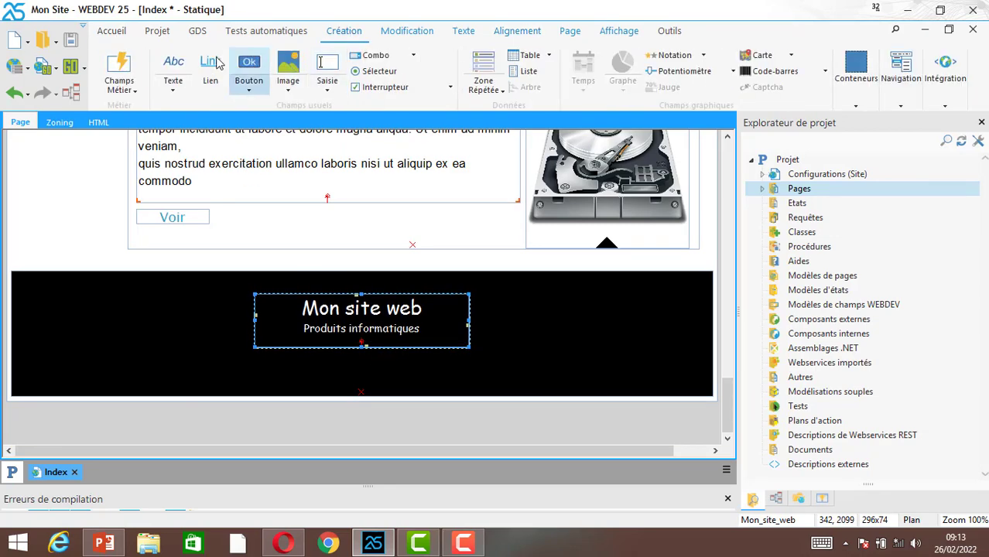
{"action": "left_click", "coordinate": [172, 70]}
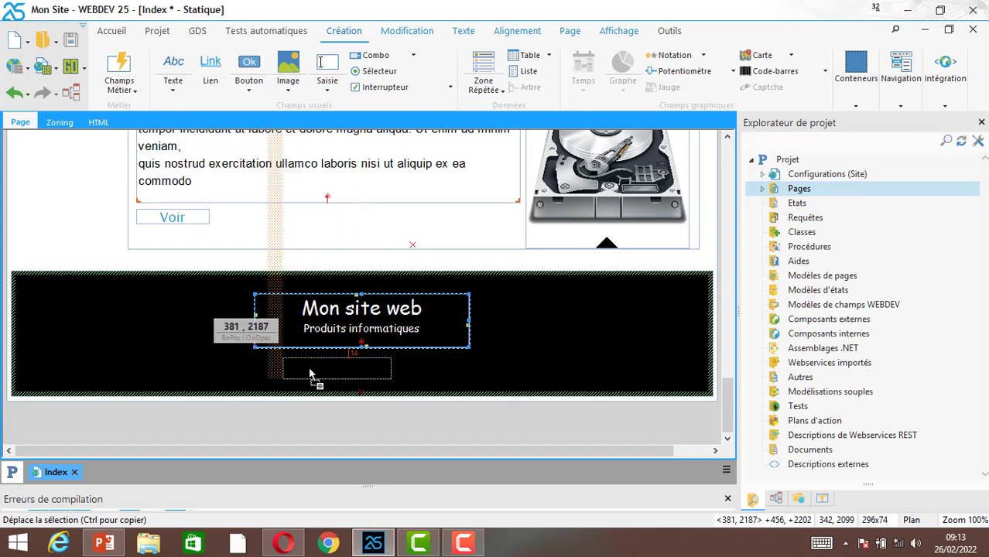
{"action": "key", "text": "Escape"}
{"action": "left_click", "coordinate": [369, 368]}
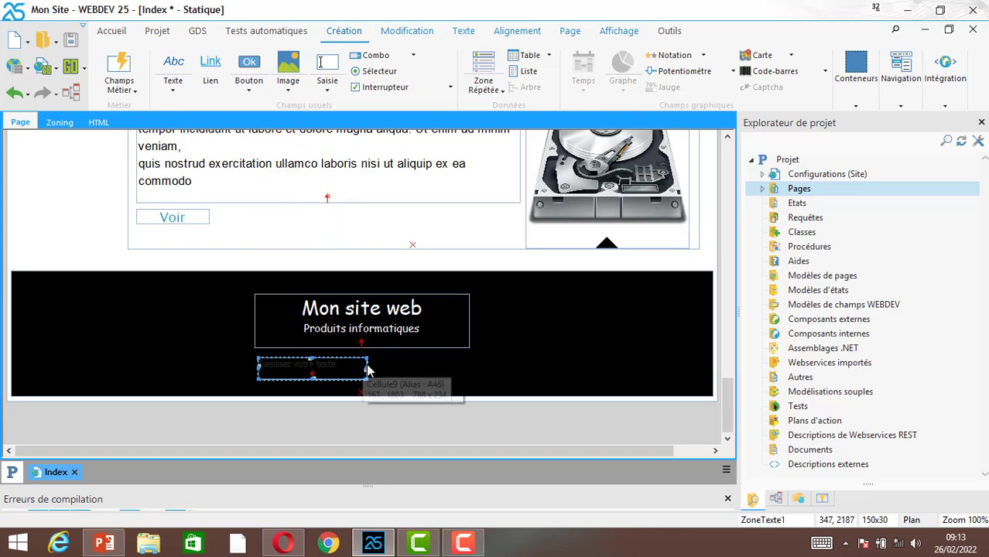
{"action": "left_click_drag", "start_coordinate": [365, 370], "coordinate": [481, 370]}
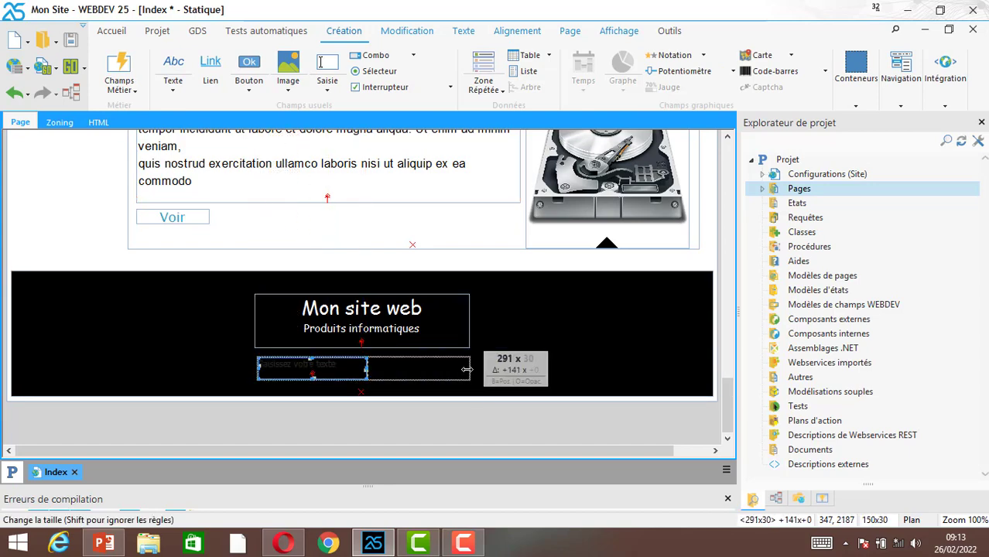
Replace the new field's placeholder text with "Copyright 2022"
{"action": "right_click", "coordinate": [383, 370]}
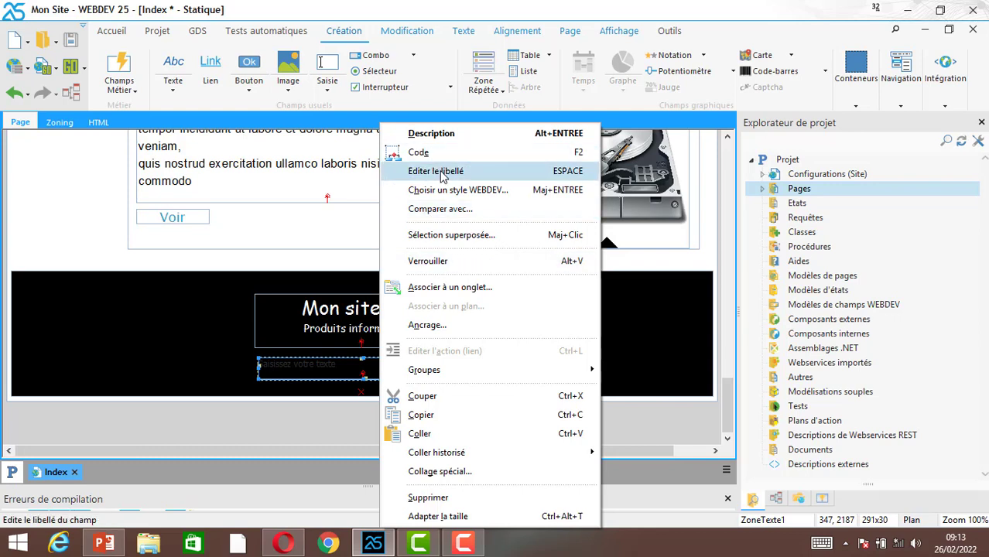
{"action": "left_click", "coordinate": [442, 172]}
{"action": "key", "text": "Delete"}
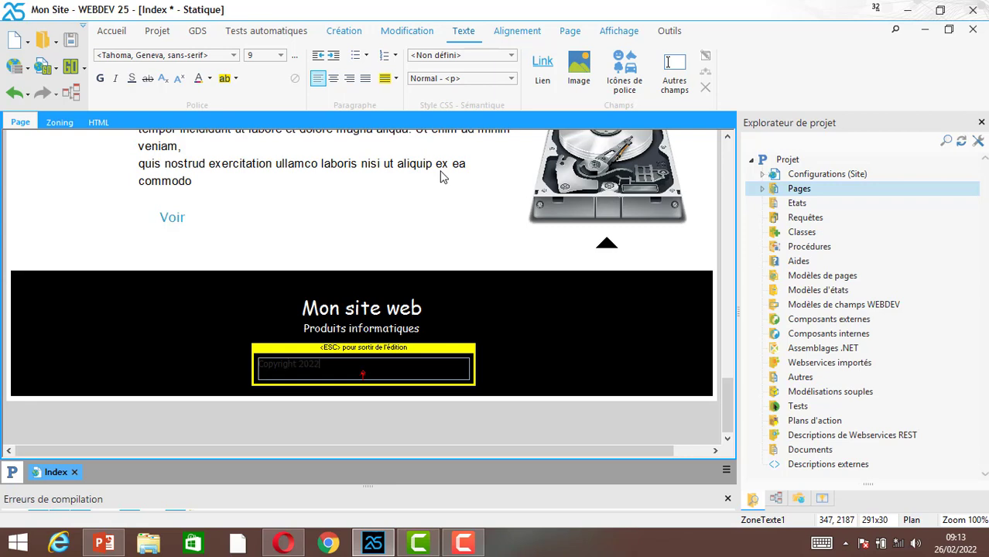
{"action": "type", "text": "Copyright 2022"}
Centre the "Copyright 2022" text and set its size to 12 pt
{"action": "key", "text": "ctrl+a"}
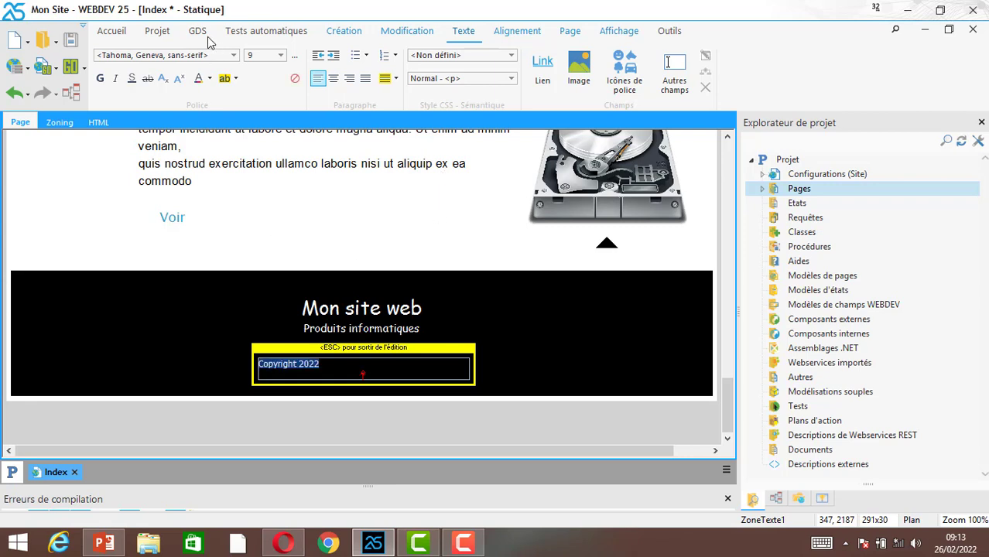
{"action": "left_click", "coordinate": [332, 78]}
{"action": "left_click", "coordinate": [282, 56]}
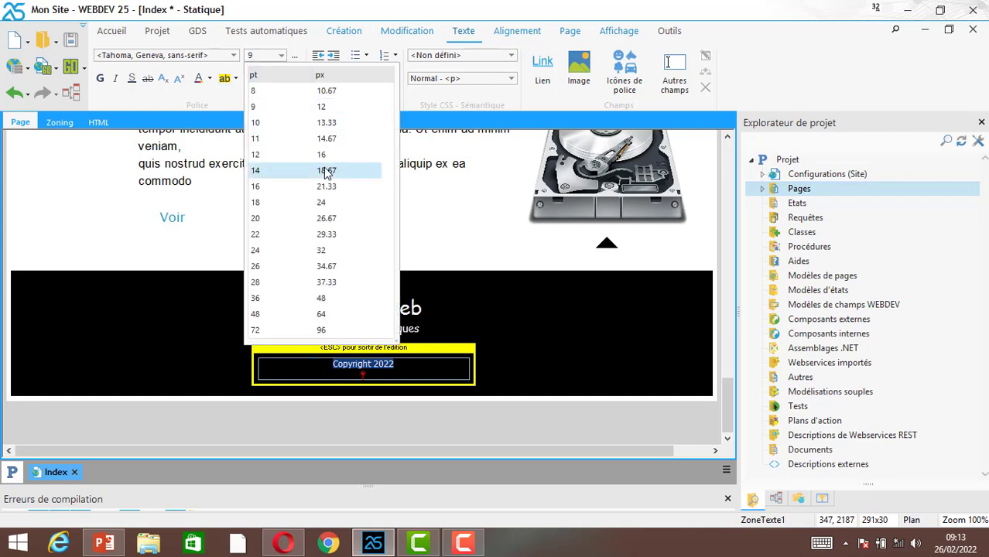
{"action": "left_click", "coordinate": [325, 170]}
{"action": "left_click", "coordinate": [280, 56]}
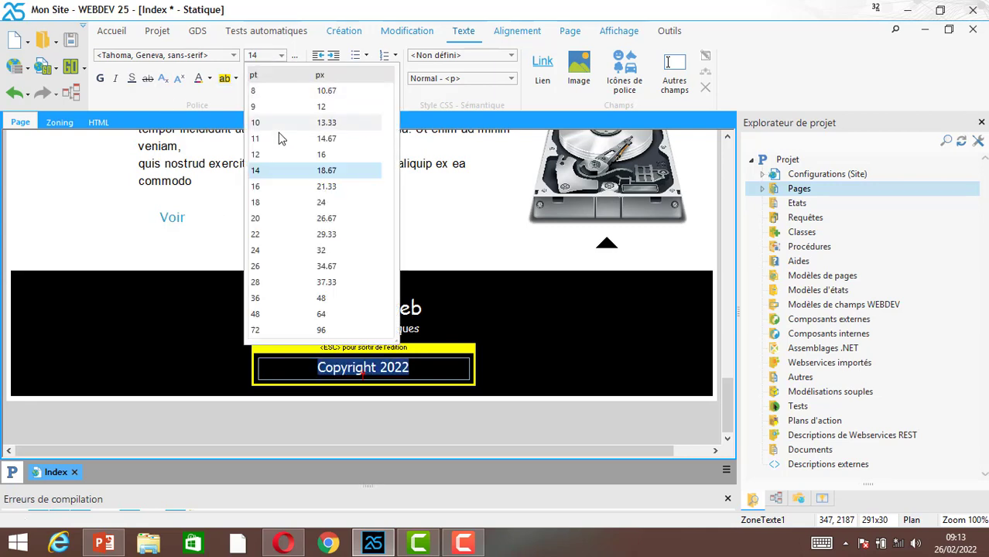
{"action": "left_click", "coordinate": [326, 155]}
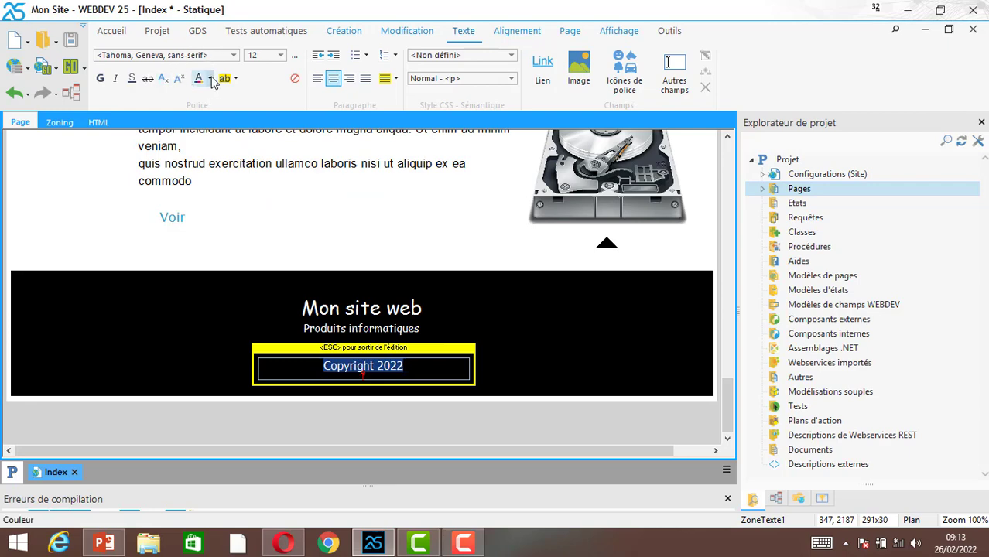
Format the "Copyright 2022" text in white with the Arial, Helvetica, sans-serif font and finish editing
{"action": "left_click", "coordinate": [209, 78]}
{"action": "left_click", "coordinate": [430, 141]}
{"action": "left_click", "coordinate": [232, 56]}
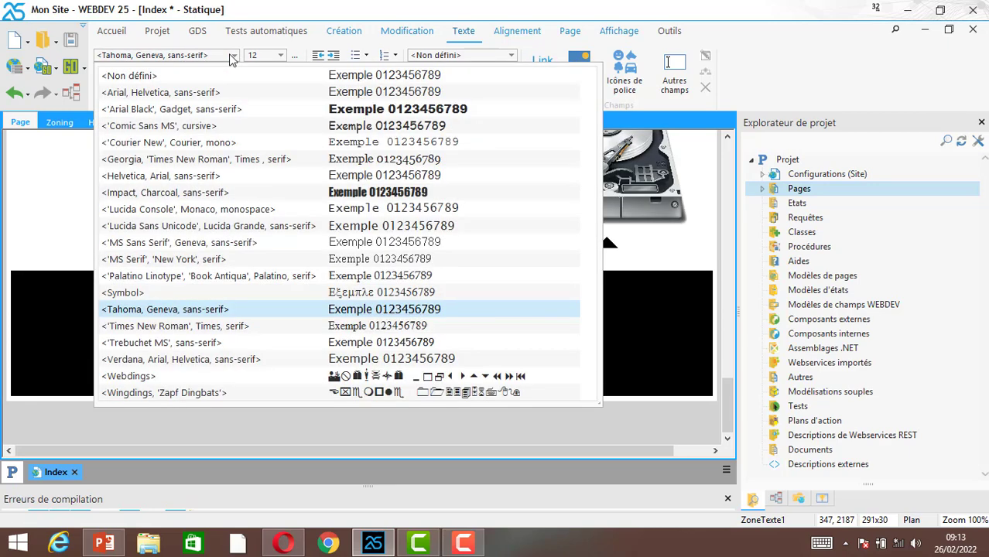
{"action": "left_click", "coordinate": [183, 95]}
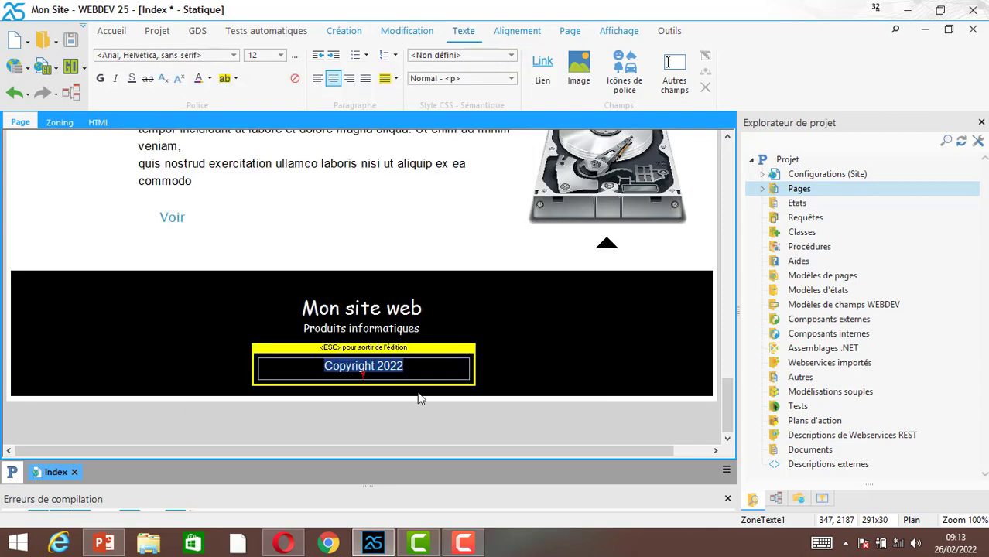
{"action": "left_click", "coordinate": [216, 323]}
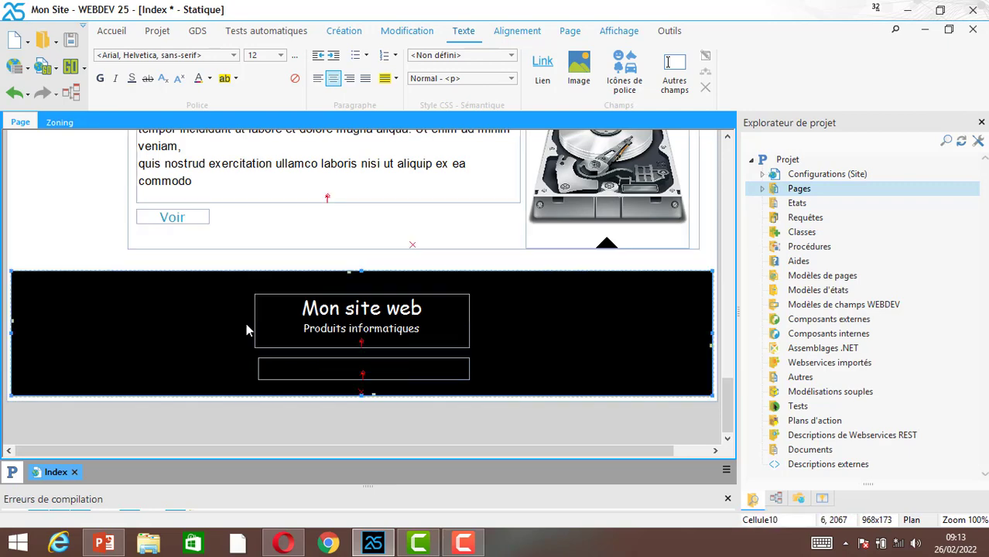
Check the reloaded Index page in Opera, and back in WEBDEV lower the "Copyright 2022" field to about 347, 2198
{"action": "key", "text": "alt+Tab"}
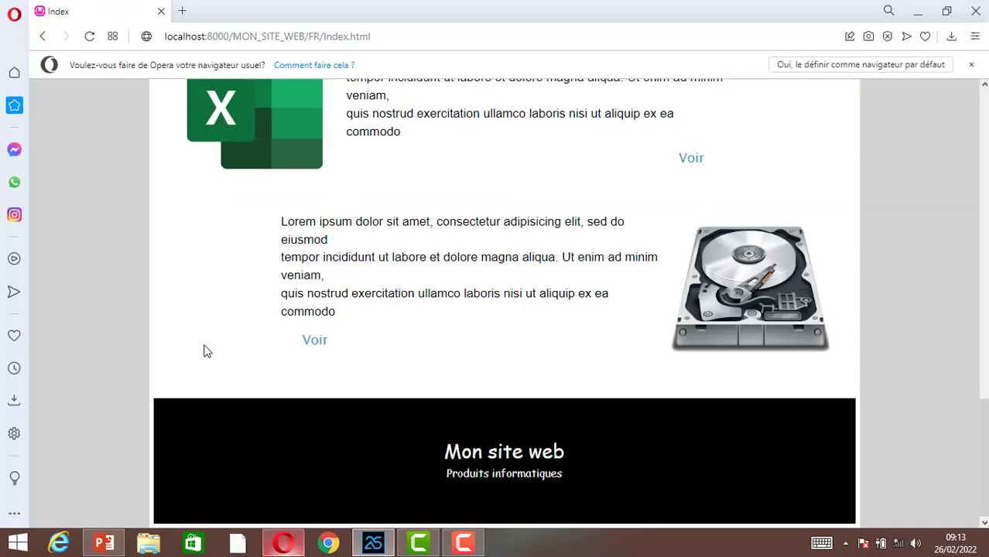
{"action": "left_click", "coordinate": [91, 43]}
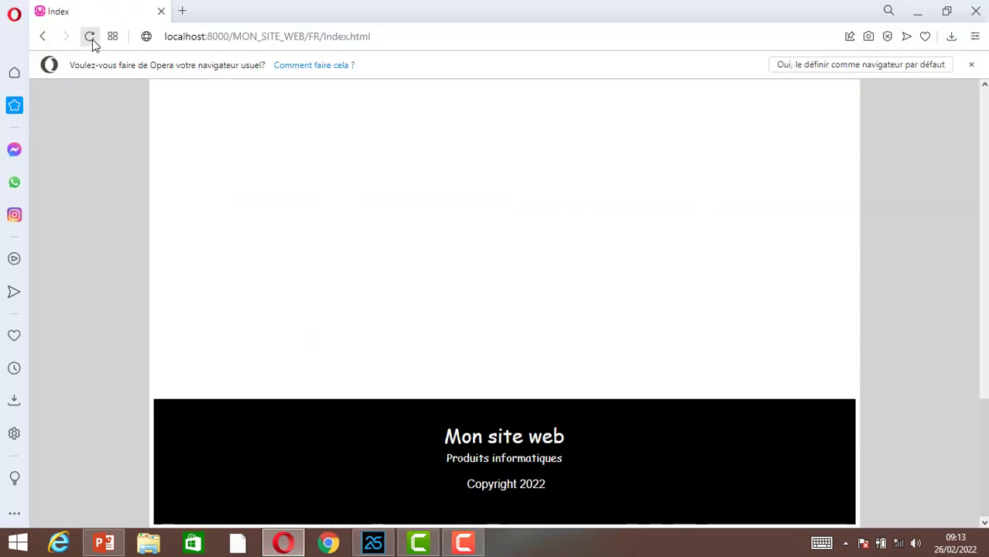
{"action": "left_click", "coordinate": [373, 545]}
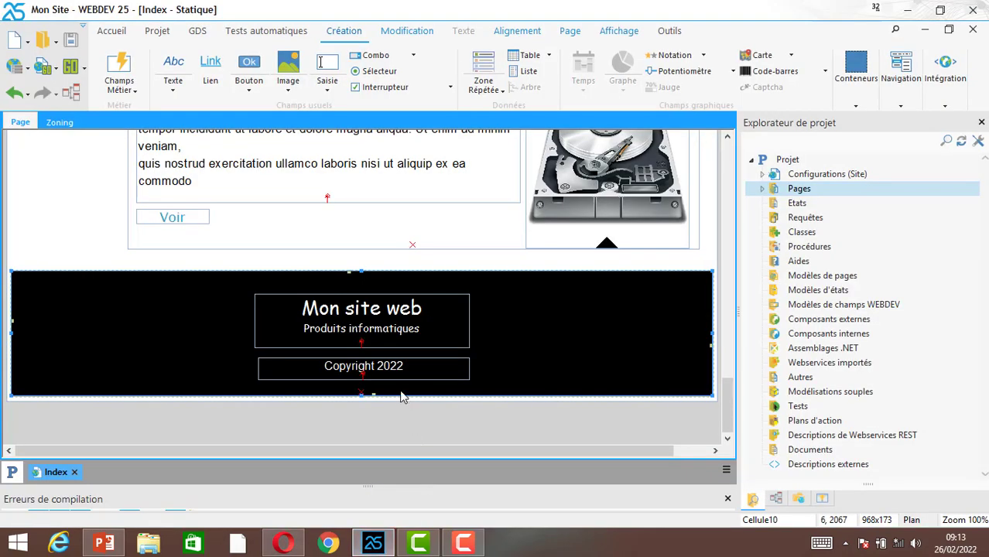
{"action": "left_click_drag", "start_coordinate": [402, 379], "coordinate": [403, 387]}
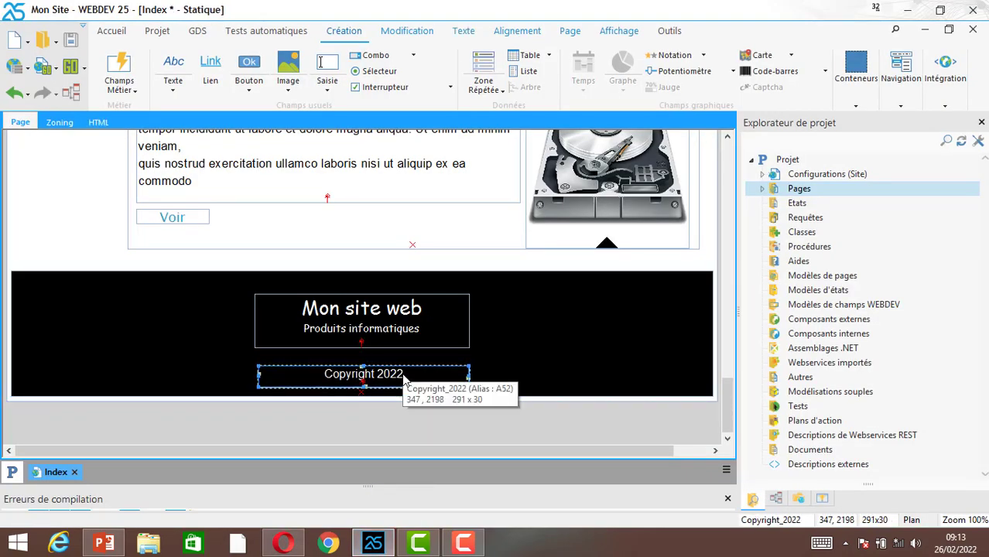
Switch to Opera, reload the Index page and review it from the footer up to the header menu
{"action": "left_click", "coordinate": [283, 544]}
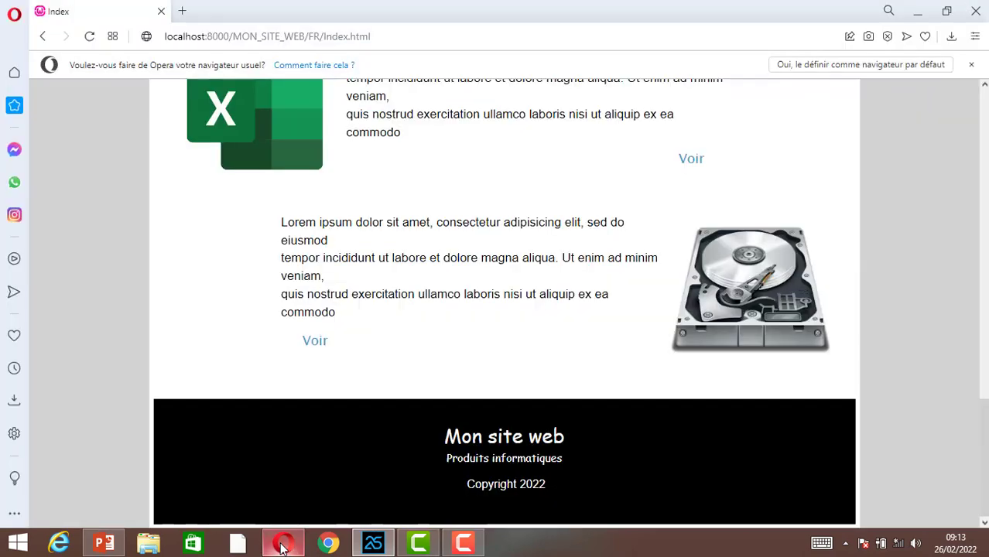
{"action": "left_click", "coordinate": [89, 36]}
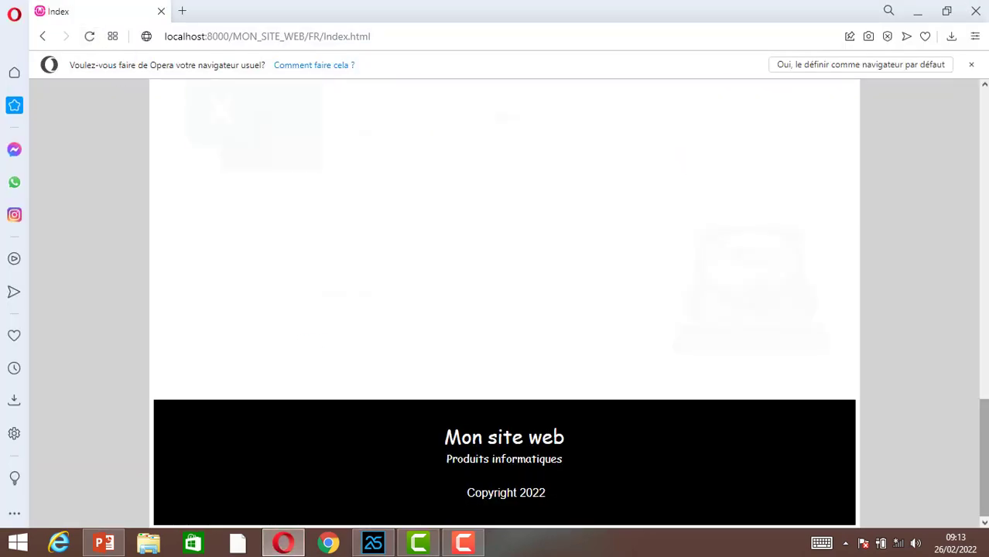
{"action": "left_click_drag", "start_coordinate": [985, 458], "coordinate": [985, 351]}
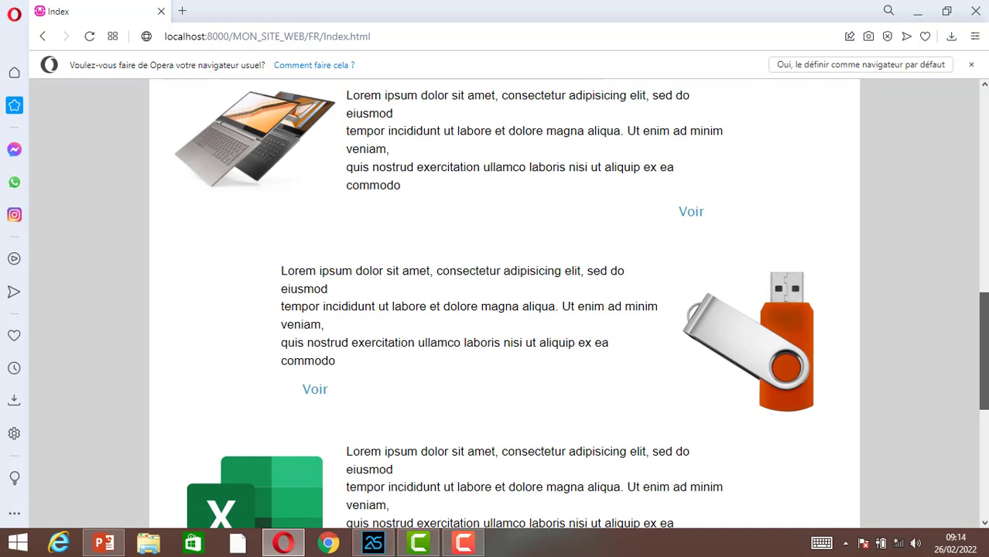
{"action": "left_click_drag", "start_coordinate": [985, 351], "coordinate": [984, 180]}
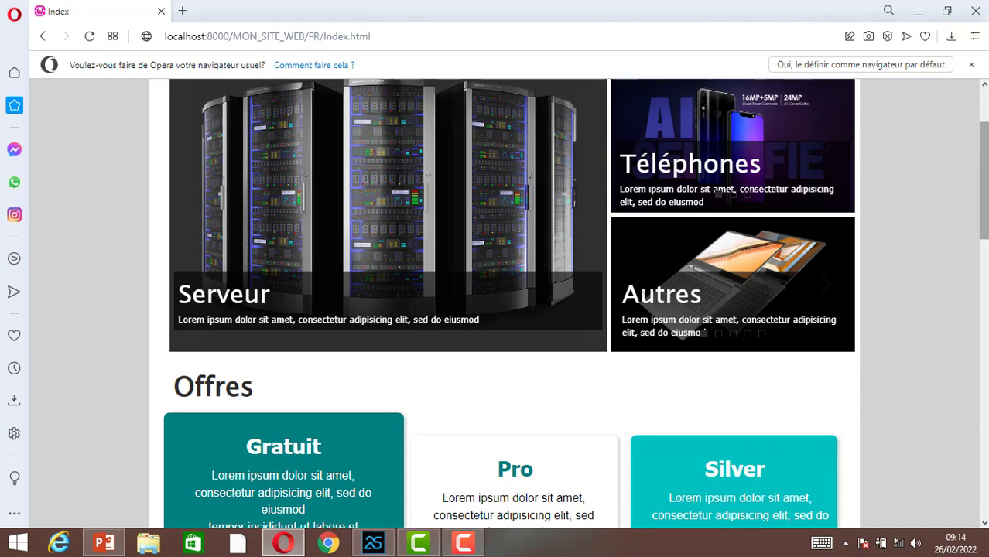
{"action": "left_click_drag", "start_coordinate": [984, 179], "coordinate": [985, 360]}
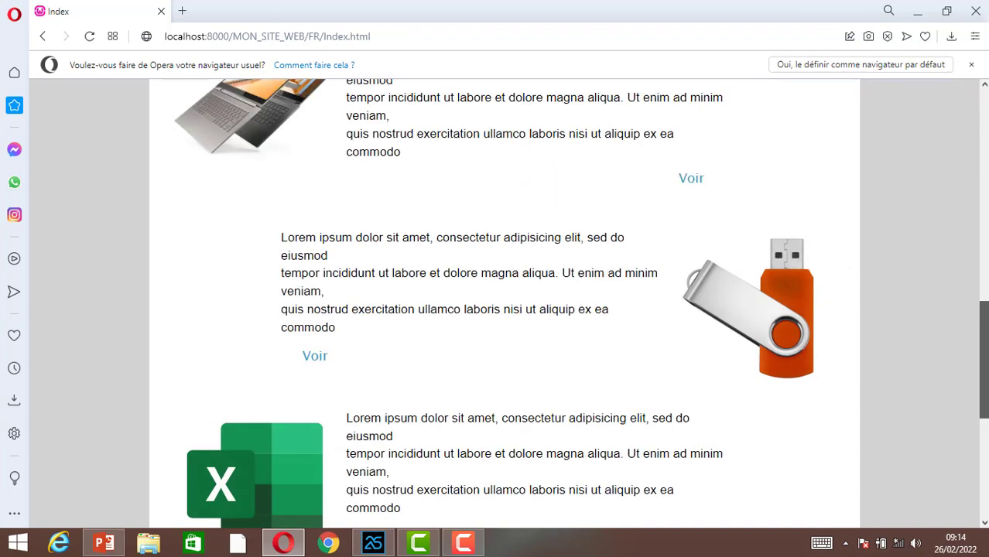
{"action": "left_click_drag", "start_coordinate": [984, 360], "coordinate": [985, 212]}
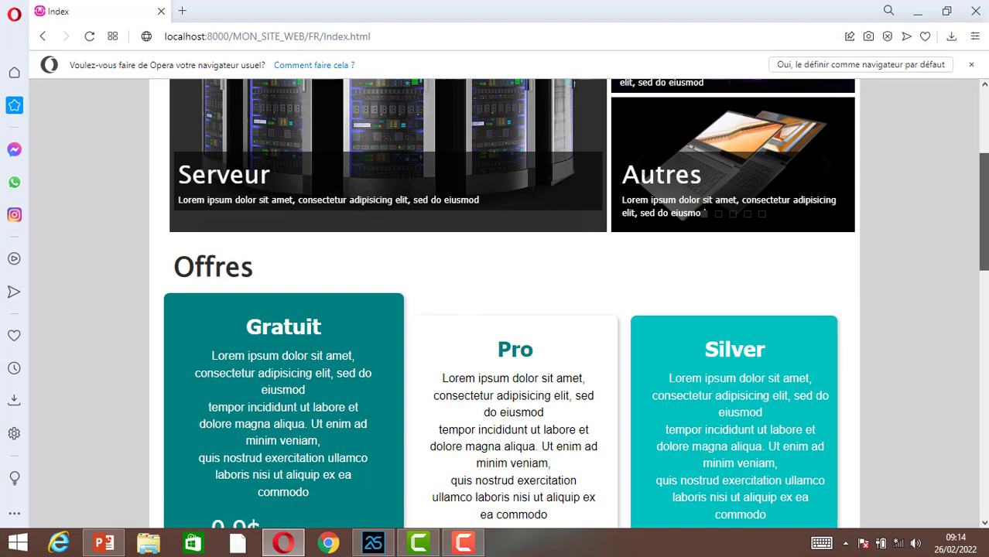
{"action": "left_click_drag", "start_coordinate": [984, 212], "coordinate": [985, 459]}
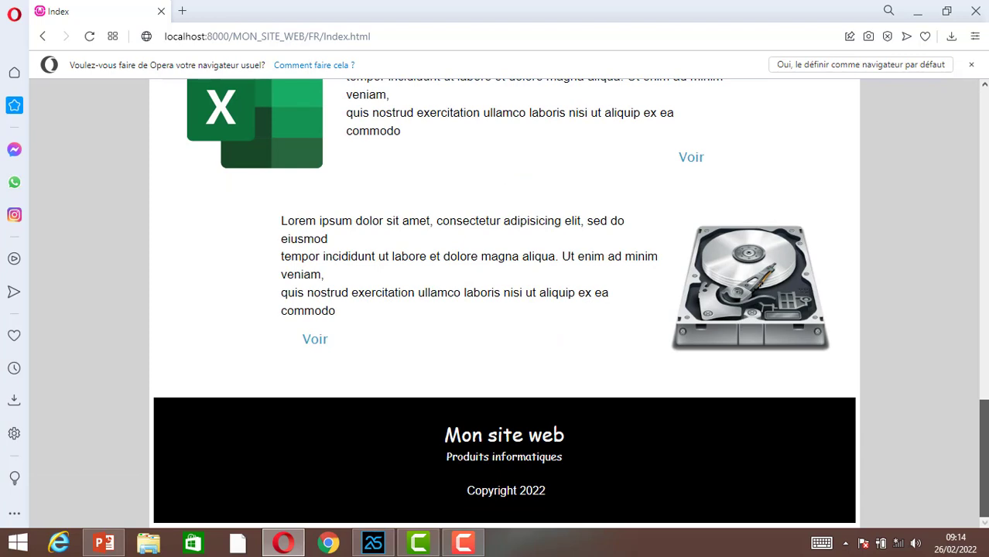
{"action": "scroll", "coordinate": [504, 302], "scroll_direction": "up", "scroll_amount": 10}
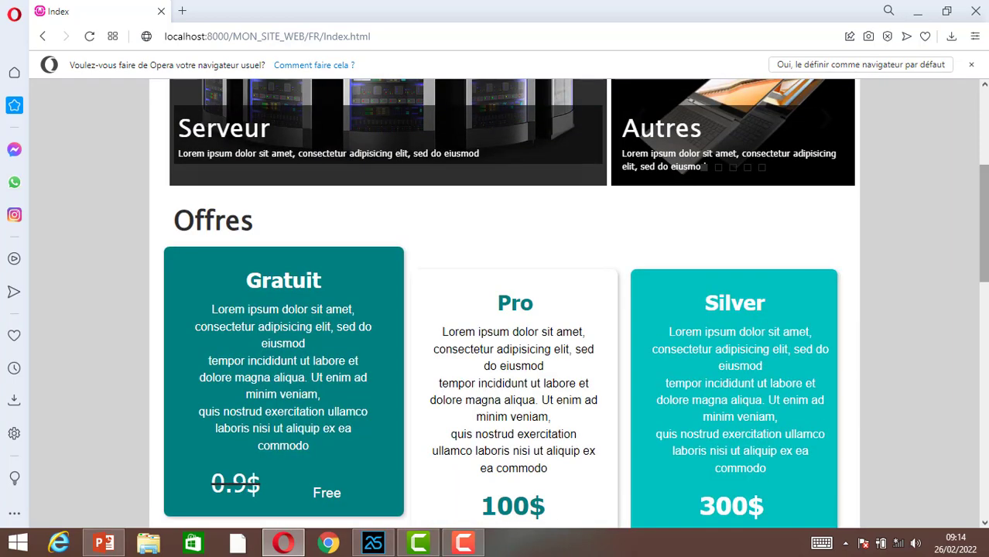
{"action": "scroll", "coordinate": [643, 179], "scroll_direction": "up", "scroll_amount": 3}
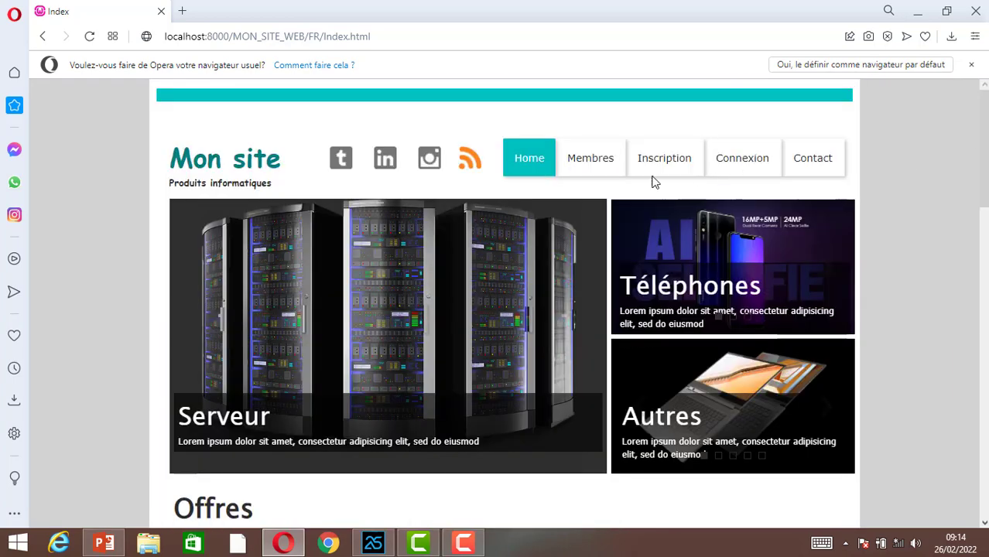